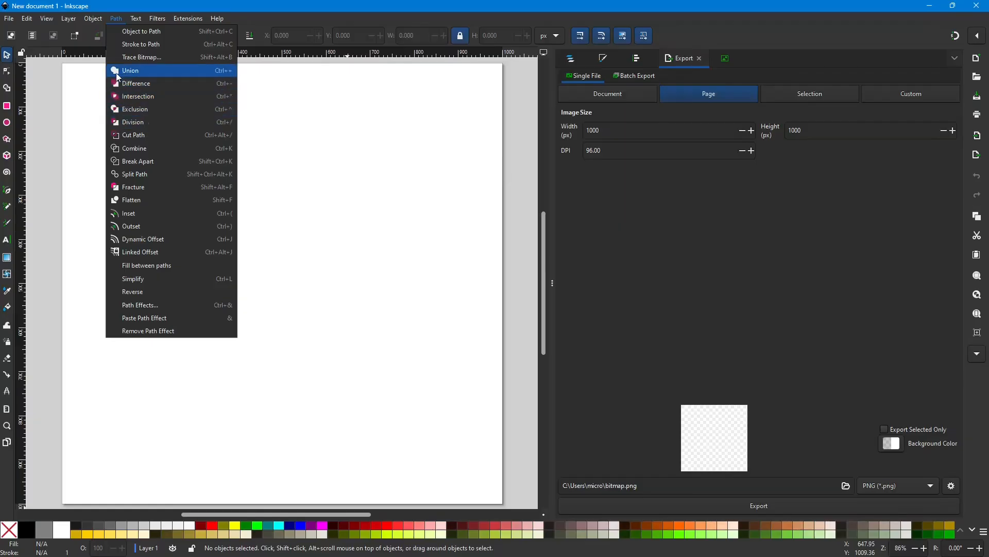
pyautogui.click(82, 83)
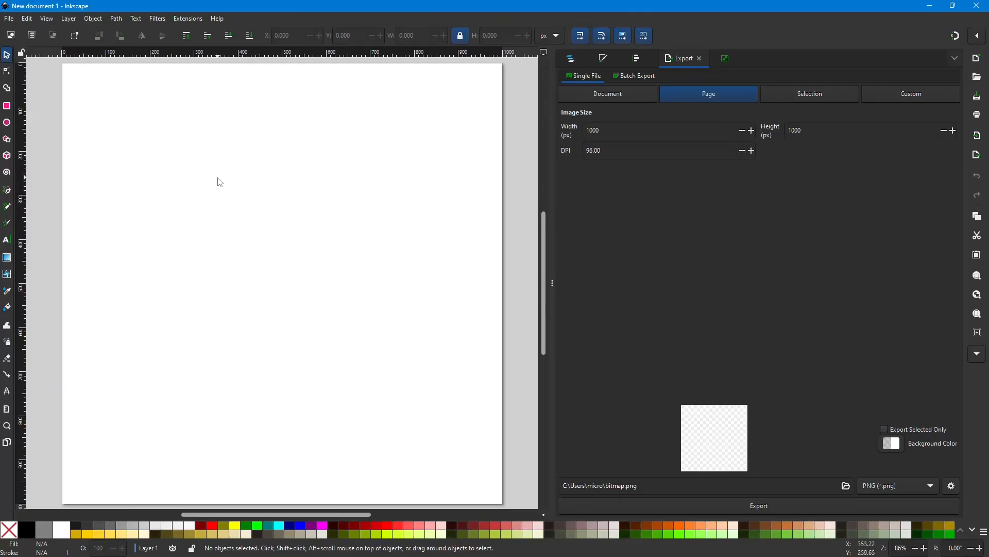
pyautogui.click(114, 20)
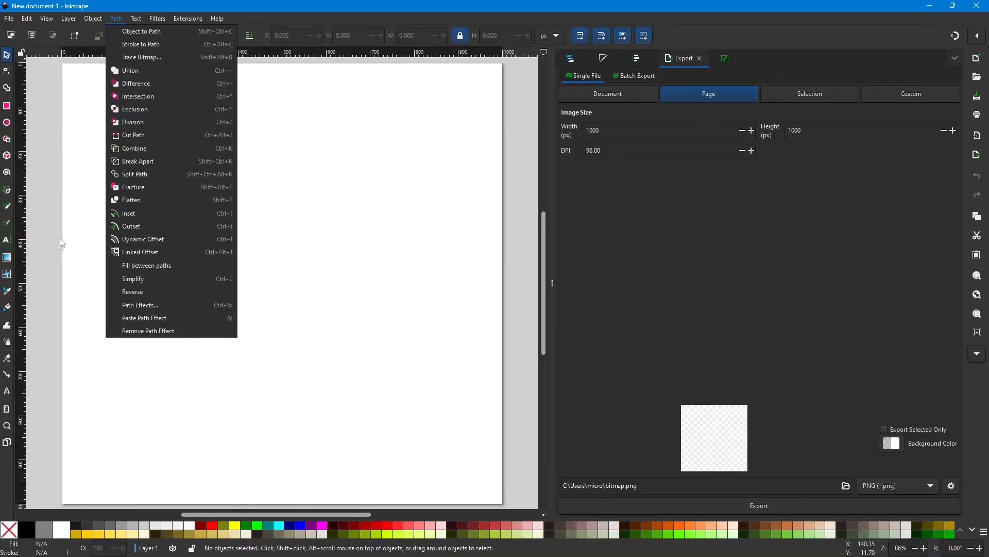
pyautogui.click(54, 216)
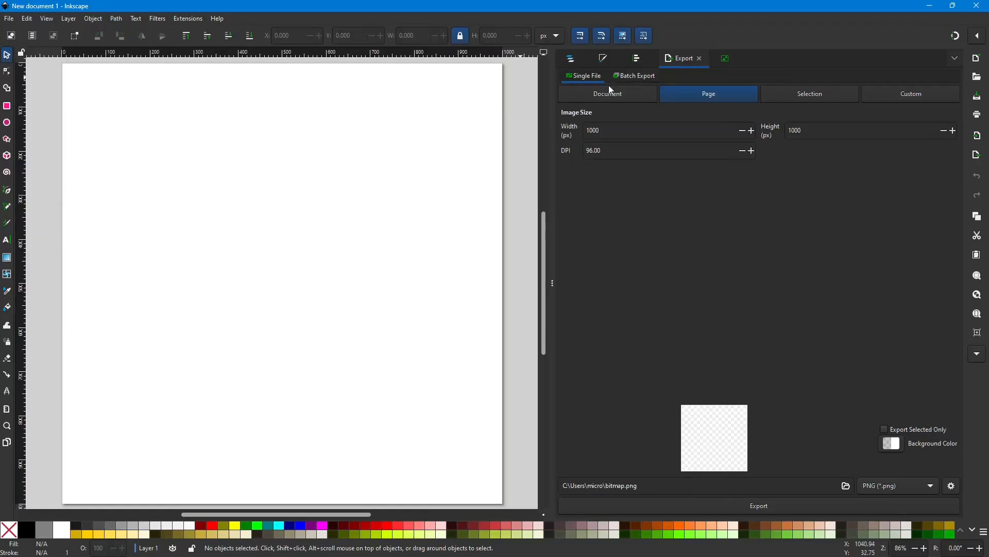
# Widen the canvas area by narrowing the docked dialogs, and show the Layers and Objects list.
pyautogui.moveTo(550, 284); pyautogui.dragTo(666, 283)
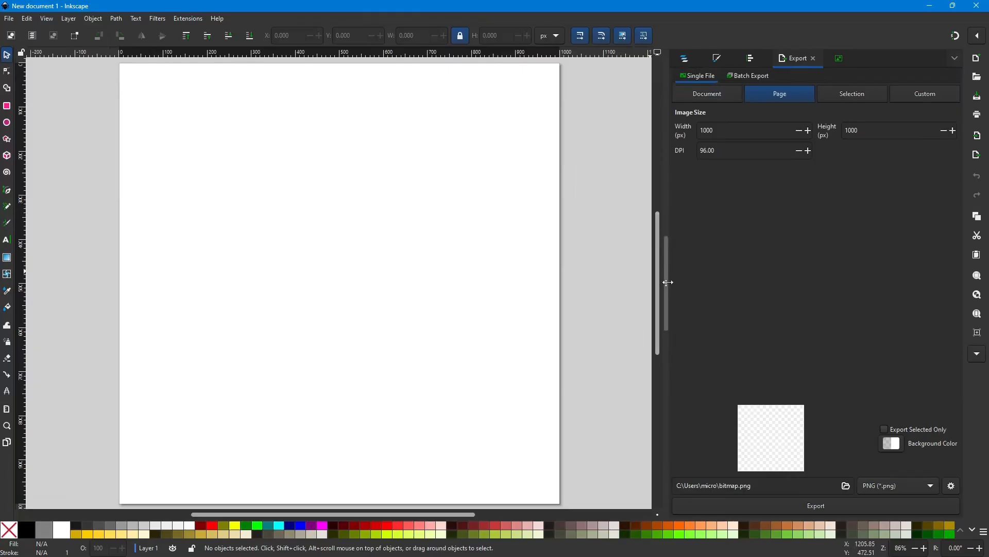
pyautogui.moveTo(664, 283); pyautogui.dragTo(678, 282)
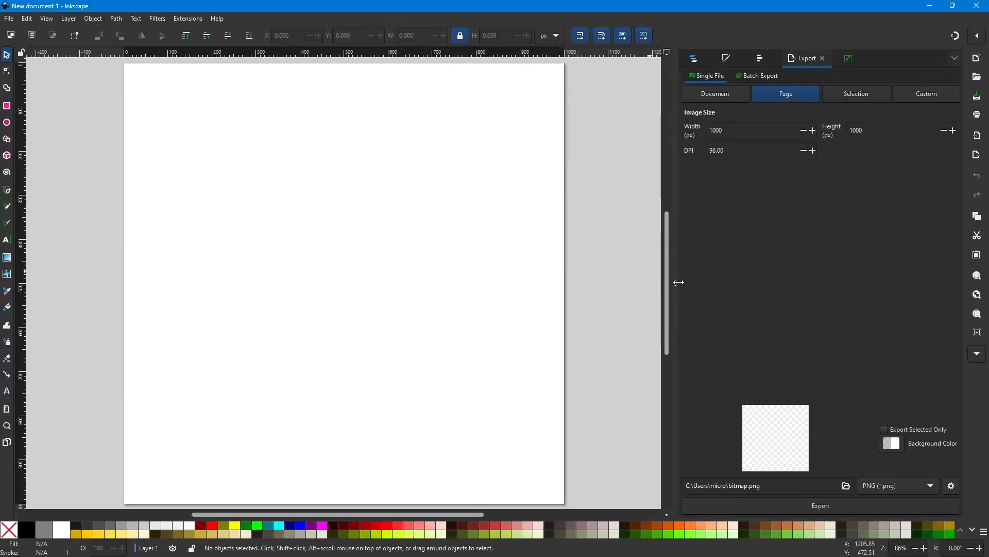
pyautogui.click(697, 59)
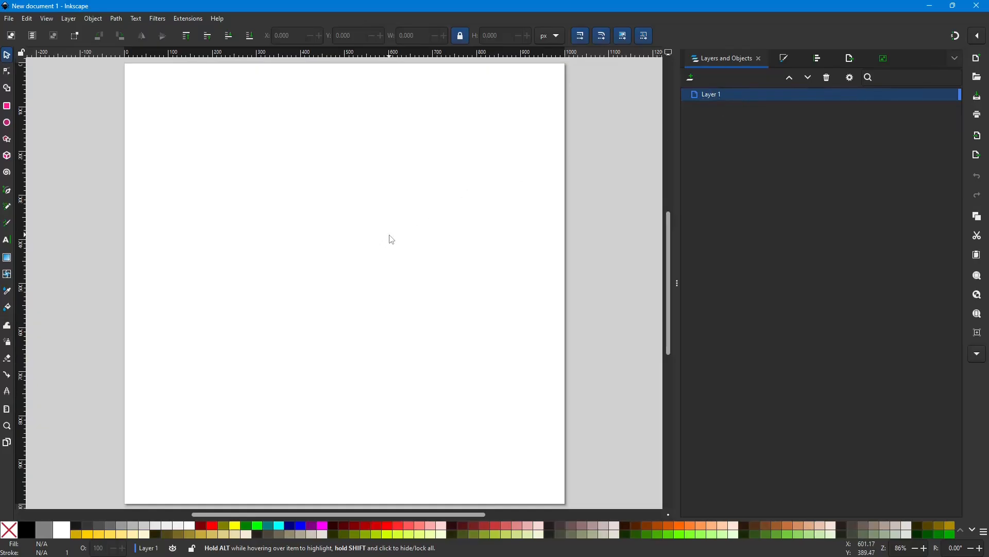
# Draw a red-filled circle about 180 px in diameter in the upper-left part of the page.
pyautogui.click(8, 124)
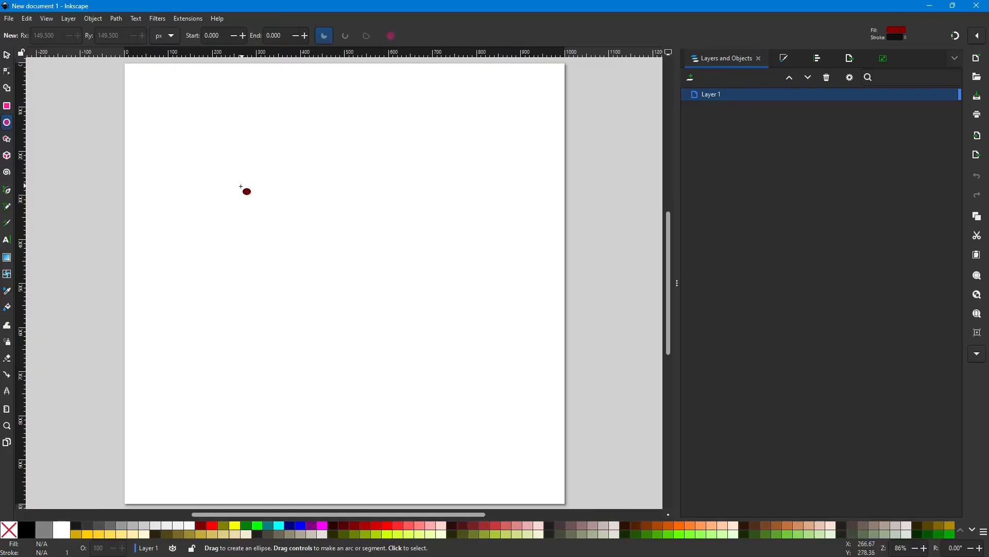
pyautogui.click(214, 528)
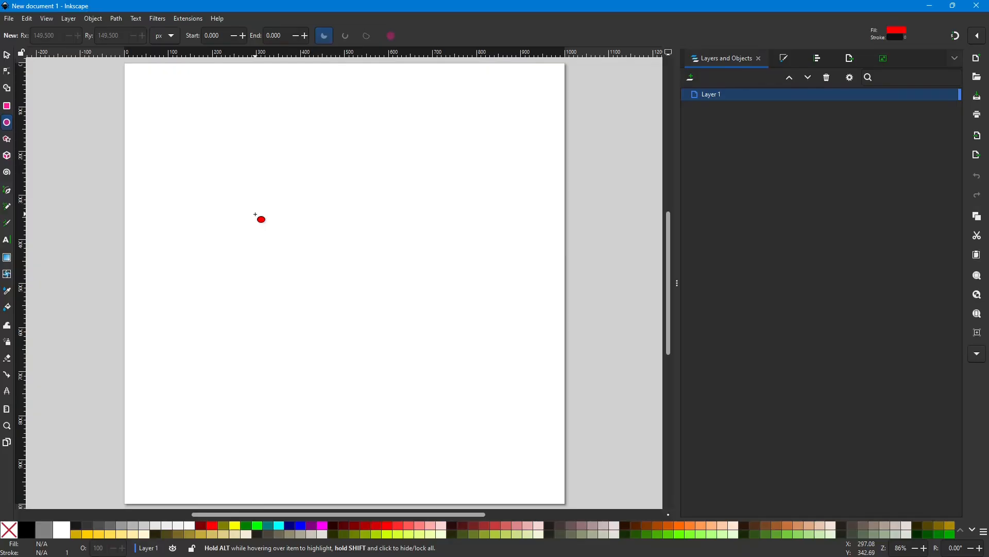
pyautogui.moveTo(256, 214); pyautogui.dragTo(300, 259)
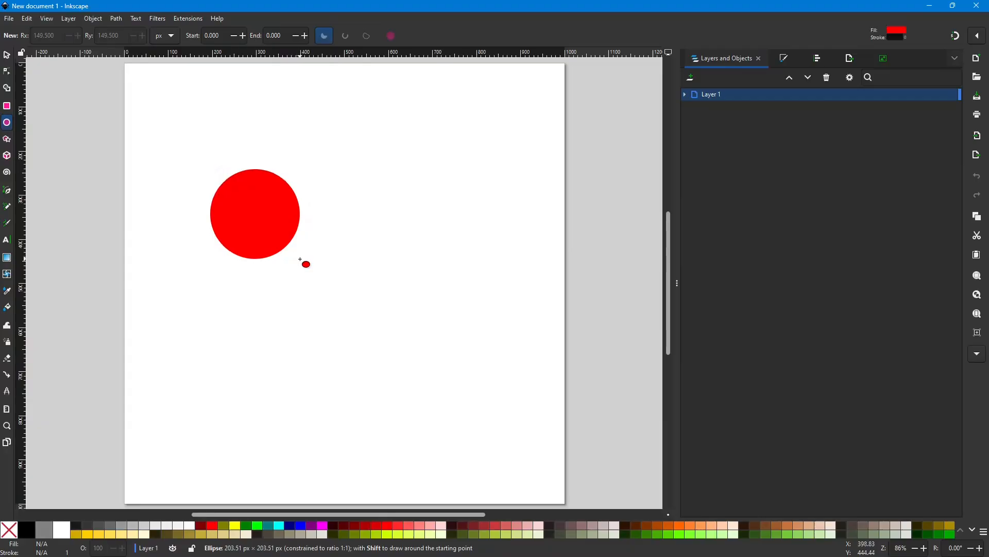
pyautogui.moveTo(300, 259); pyautogui.dragTo(301, 255)
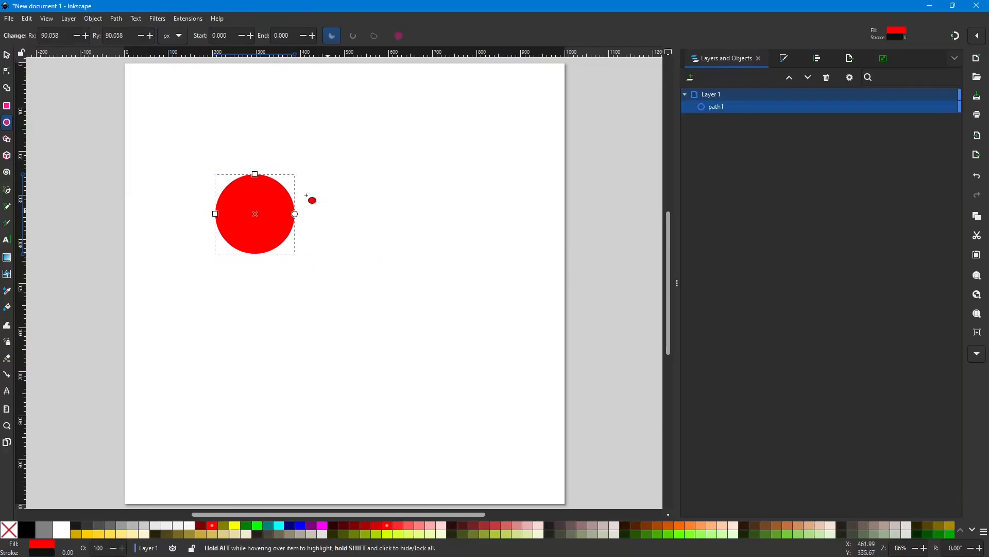
pyautogui.click(7, 56)
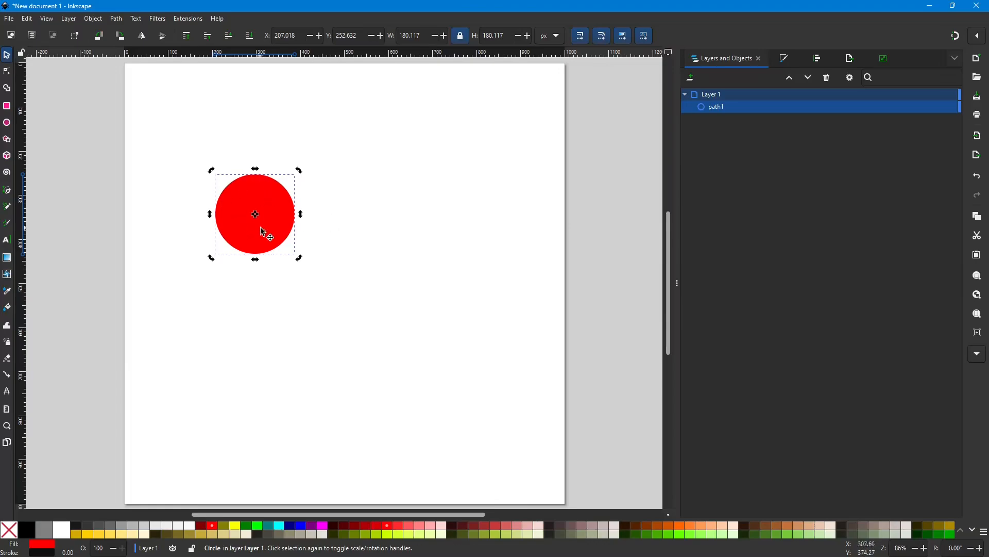
pyautogui.press('ctrl')
pyautogui.press('shift')
pyautogui.click(275, 205)
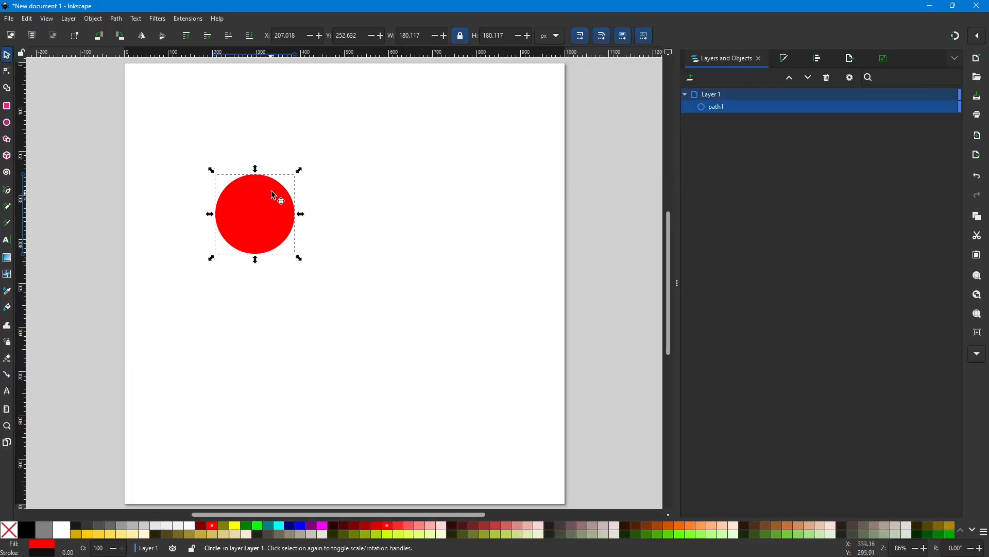
pyautogui.click(93, 19)
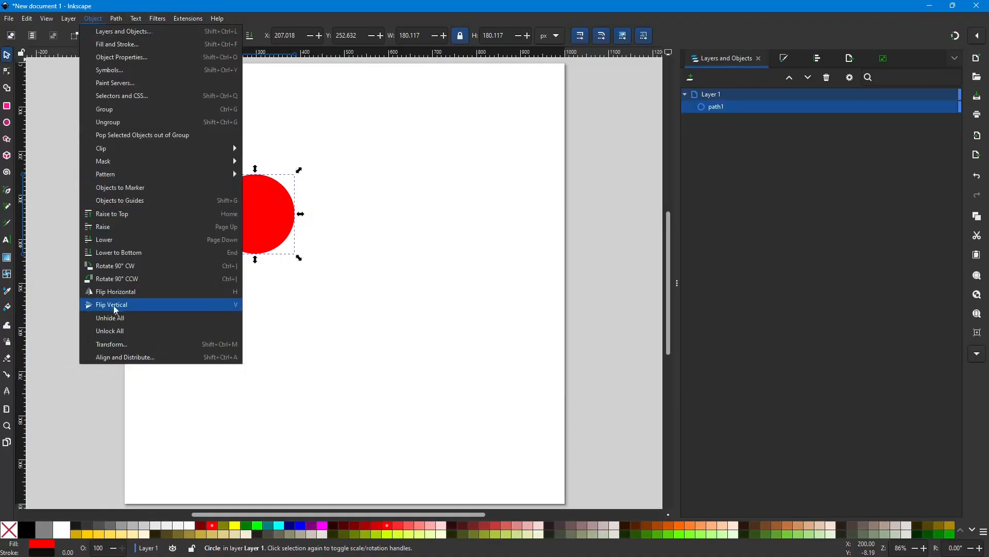
pyautogui.moveTo(115, 23)
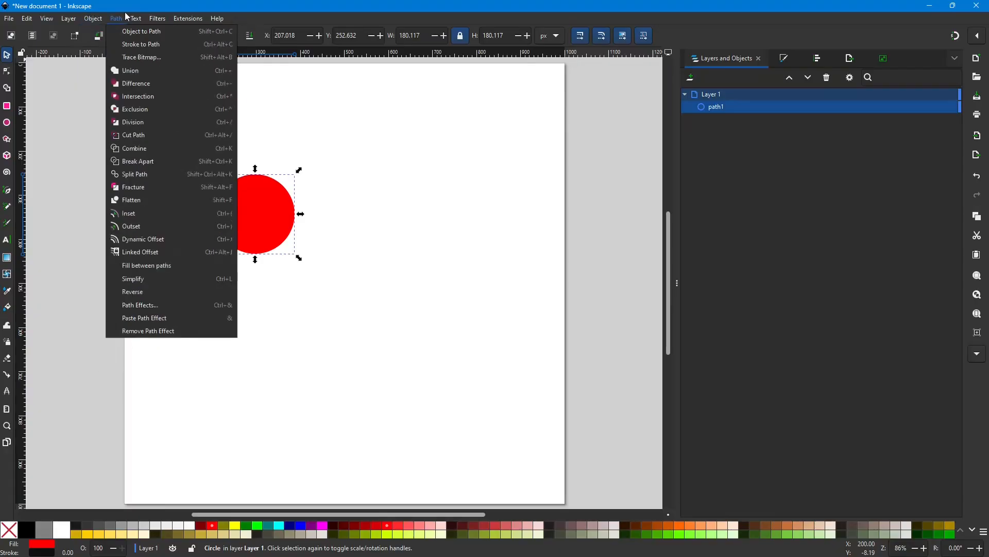
pyautogui.click(125, 6)
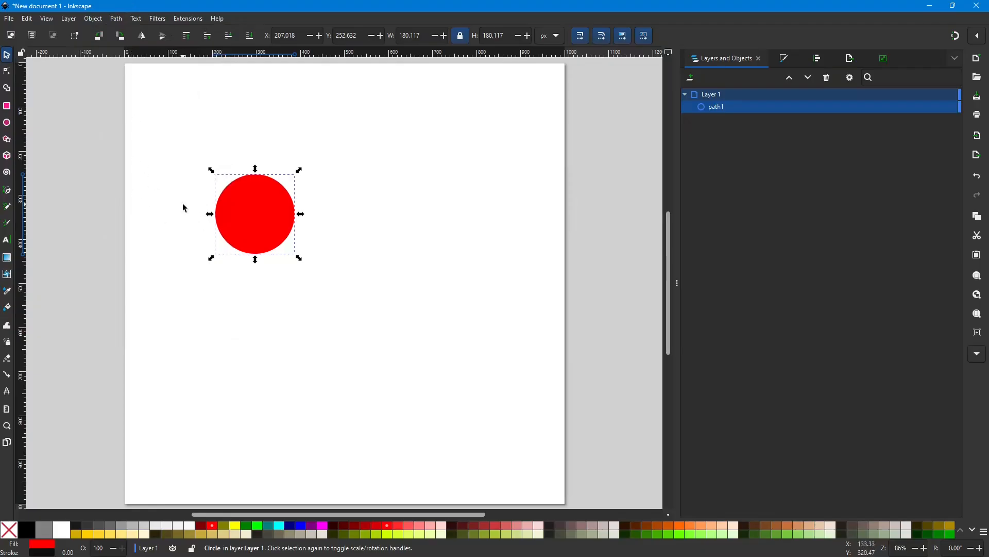
# Duplicate the red circle in place and keep the copy selected.
pyautogui.rightClick(273, 224)
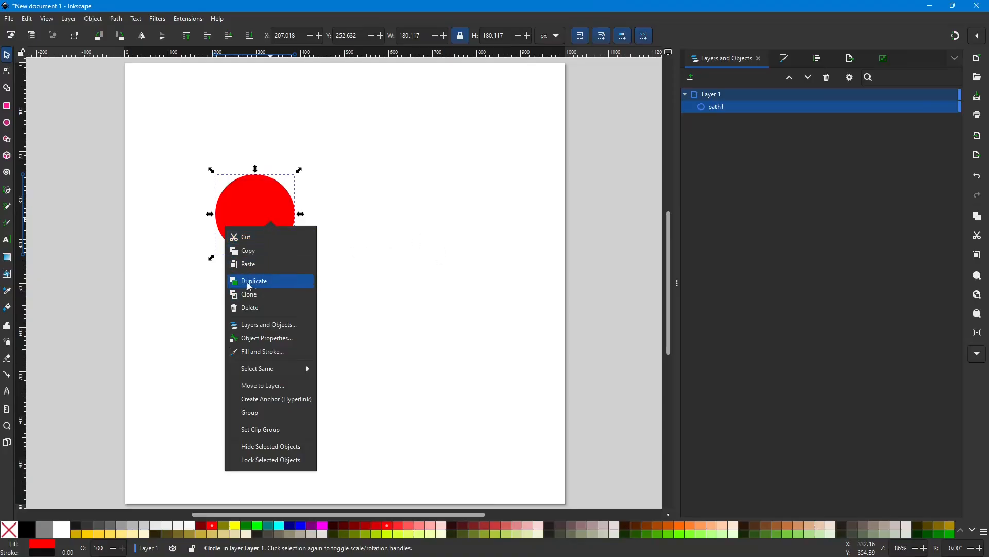
pyautogui.click(260, 281)
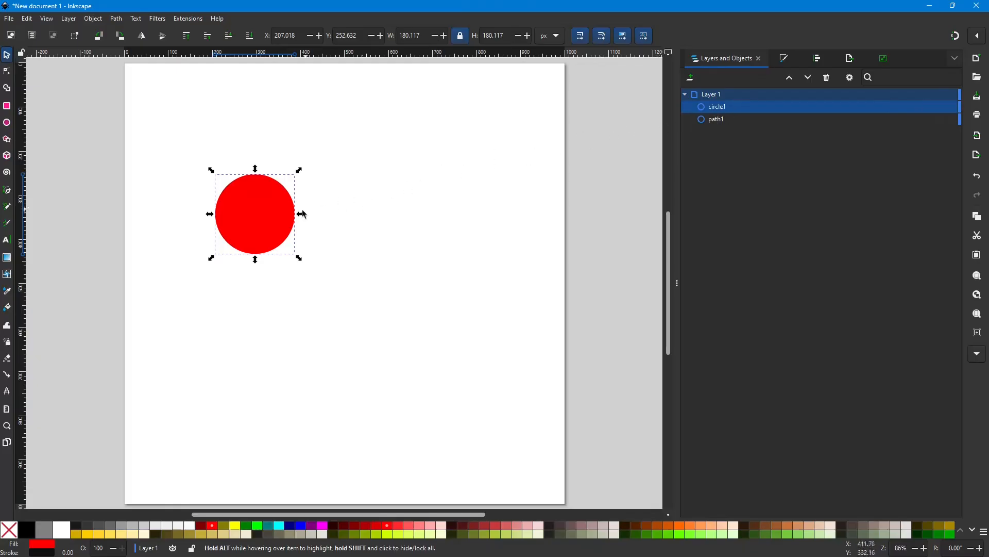
pyautogui.click(255, 219)
pyautogui.click(276, 222)
pyautogui.press('shift')
pyautogui.hotkey('shift', 'Right')
pyautogui.hotkey('shift', 'Right')
pyautogui.hotkey('shift', 'Right')
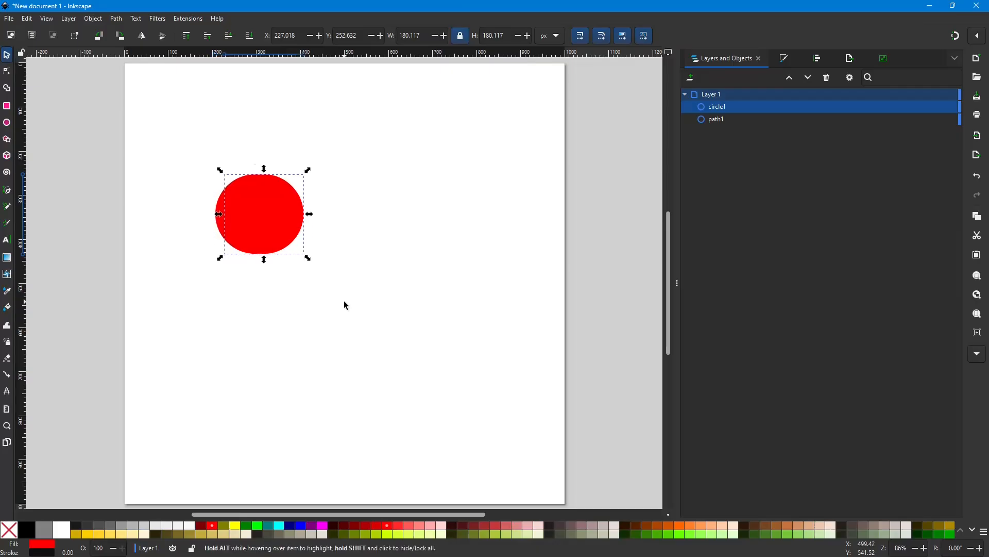
pyautogui.hotkey('shift', 'Right')
pyautogui.hotkey('shift', 'Right')
pyautogui.hotkey('shift', 'Right')
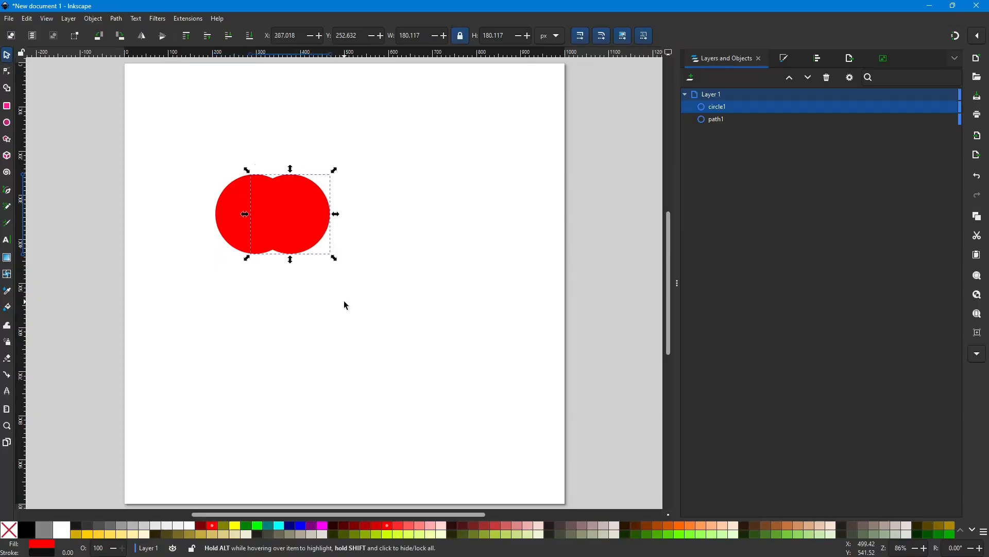
pyautogui.hotkey('shift', 'Right')
pyautogui.hotkey('shift', 'Right')
pyautogui.hotkey('shift', 'Right')
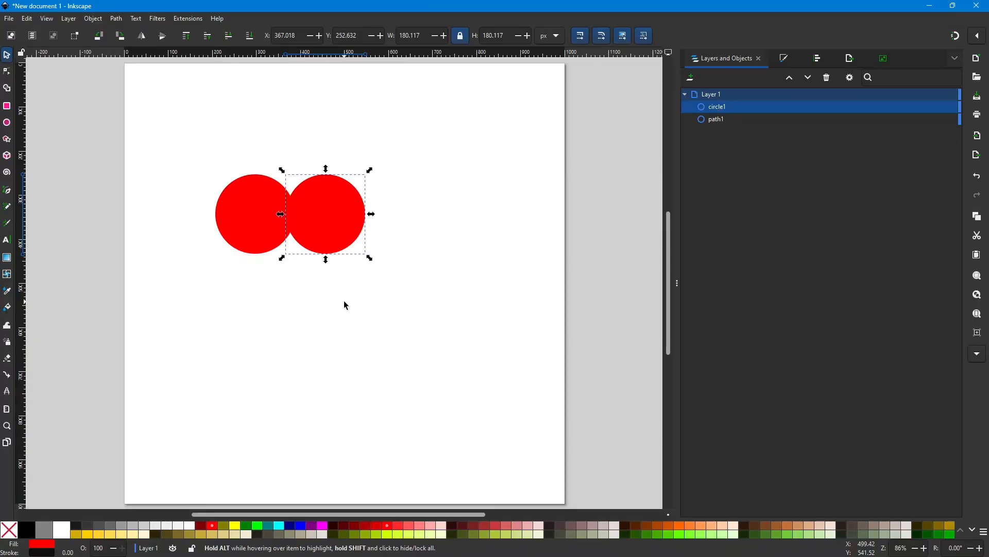
pyautogui.hotkey('shift', 'Right')
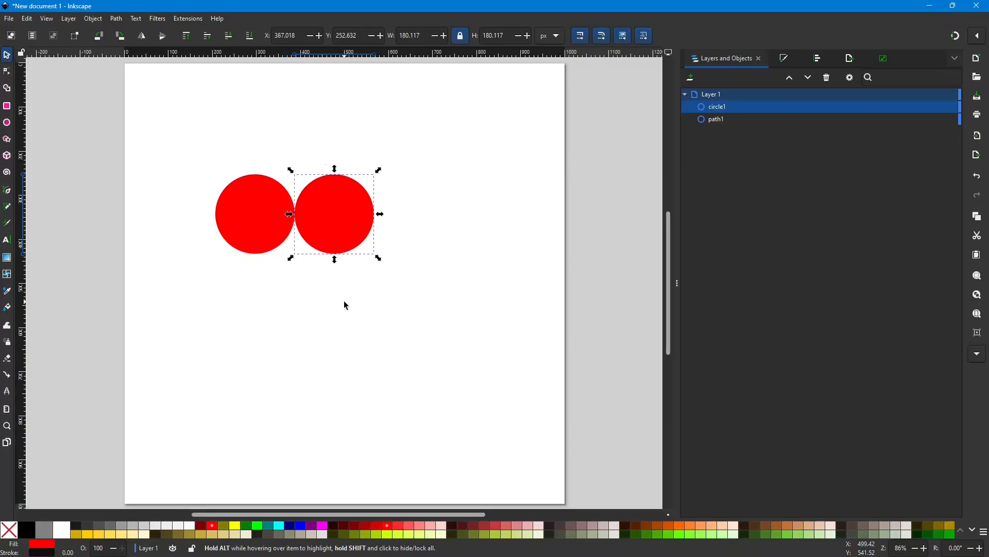
pyautogui.hotkey('shift', 'Right')
pyautogui.hotkey('shift', 'Left')
pyautogui.hotkey('shift', 'Left')
pyautogui.hotkey('shift', 'Left')
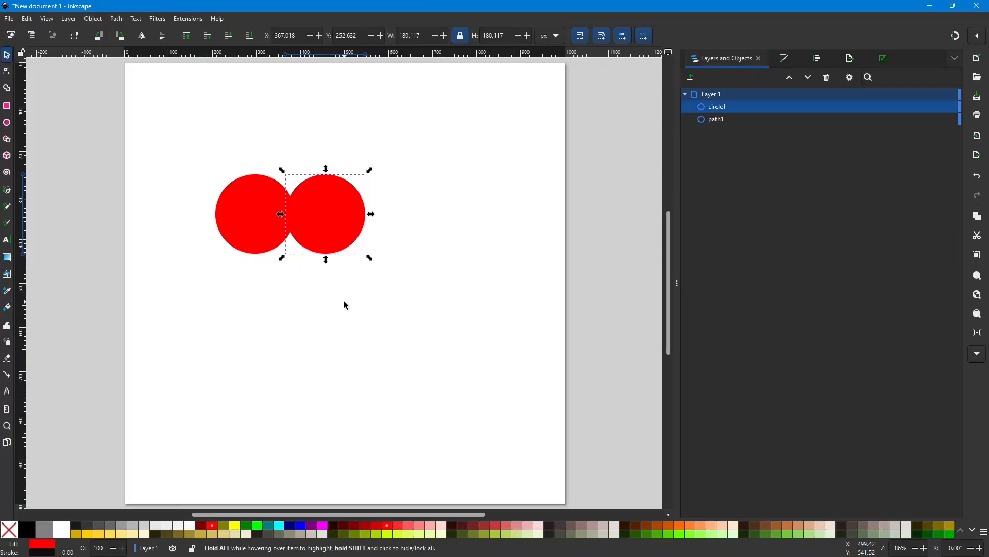
pyautogui.hotkey('shift', 'Left')
pyautogui.hotkey('shift', 'Right')
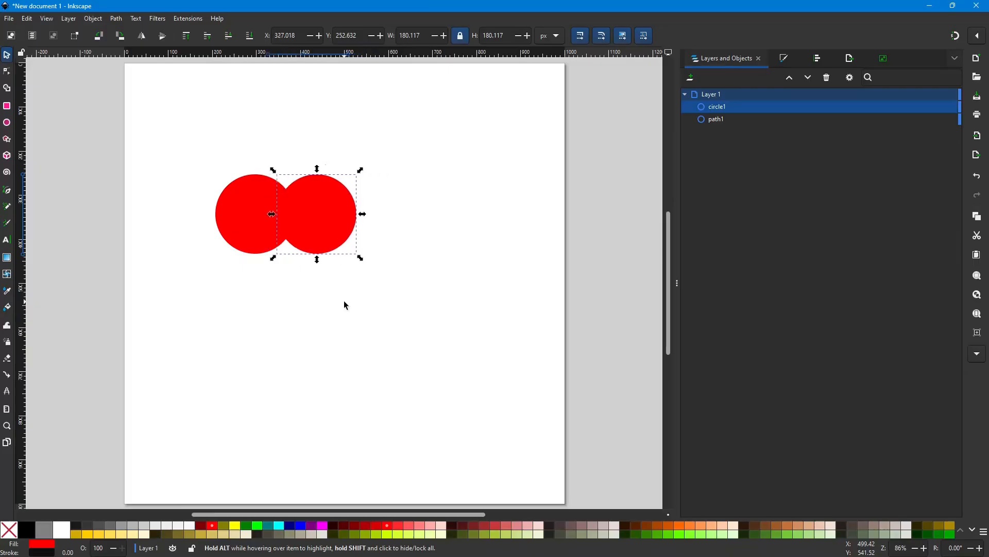
pyautogui.hotkey('shift', 'Left')
pyautogui.hotkey('shift', 'Left')
pyautogui.hotkey('shift', 'Left')
pyautogui.hotkey('shift', 'Left')
pyautogui.hotkey('shift', 'Left')
pyautogui.hotkey('shift', 'Left')
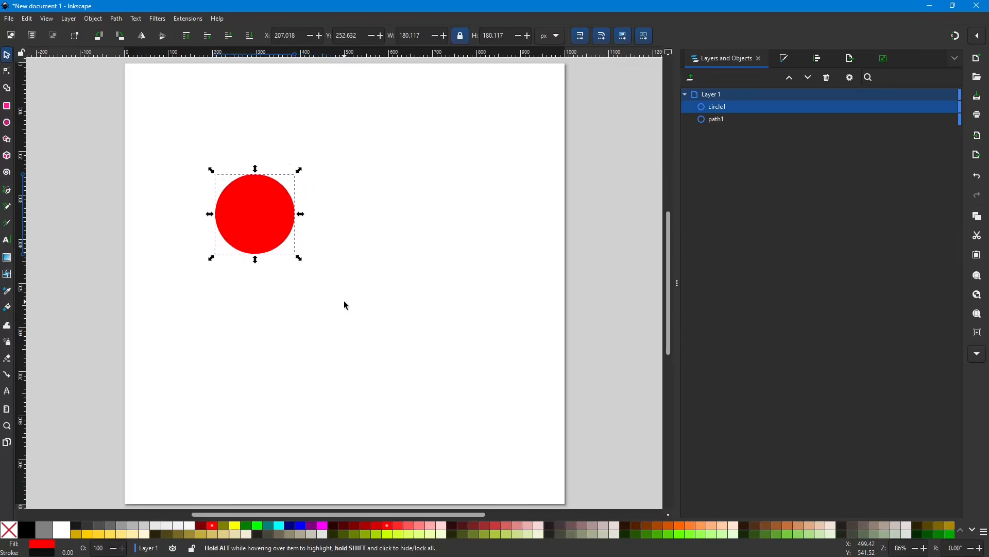
# Shift the duplicate circle 140 px horizontally to the right so it partly overlaps the original, and deselect it.
pyautogui.hotkey('shift', 'Right')
pyautogui.hotkey('shift', 'Right')
pyautogui.hotkey('shift', 'Right')
pyautogui.hotkey('shift', 'Right')
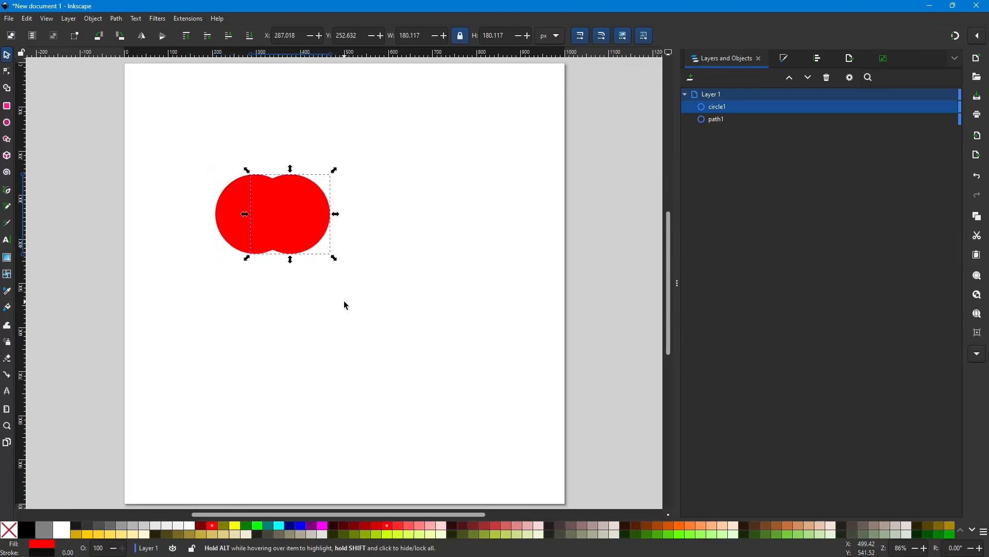
pyautogui.hotkey('shift', 'Right')
pyautogui.hotkey('shift', 'Right')
pyautogui.hotkey('shift', 'Right')
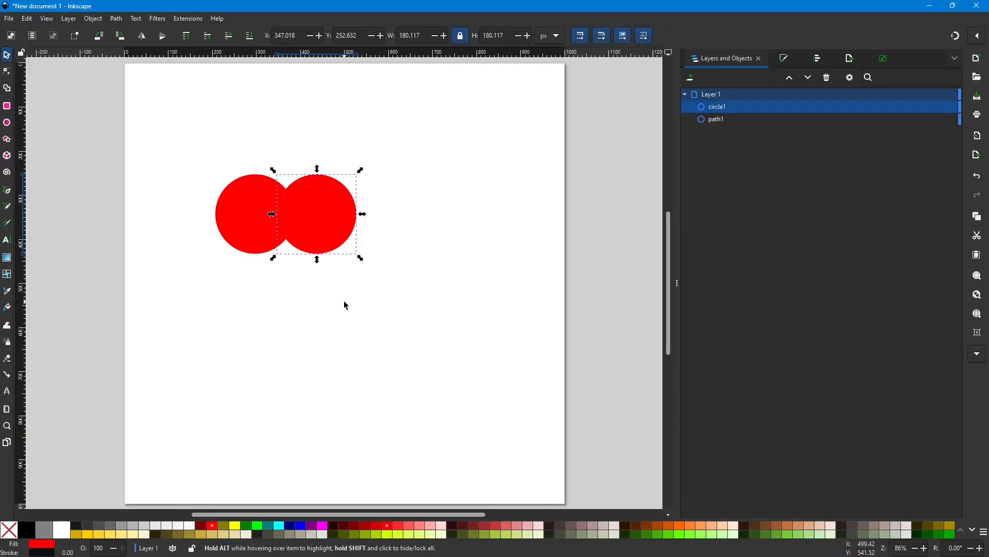
pyautogui.hotkey('shift', 'Right')
pyautogui.hotkey('shift', 'Left')
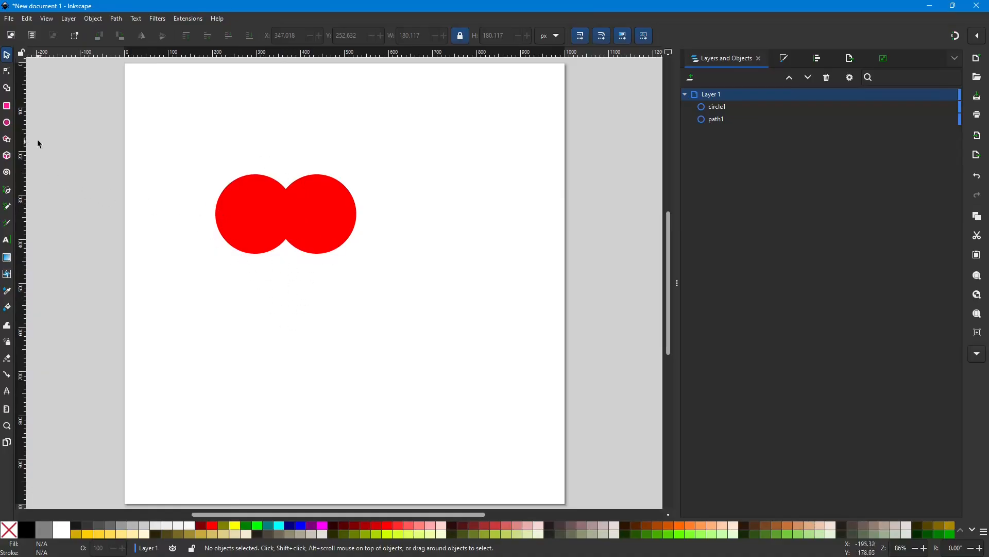
# Draw a red three-cornered polygon with a radius of about 148 px below the circles, pointing straight down.
pyautogui.click(7, 139)
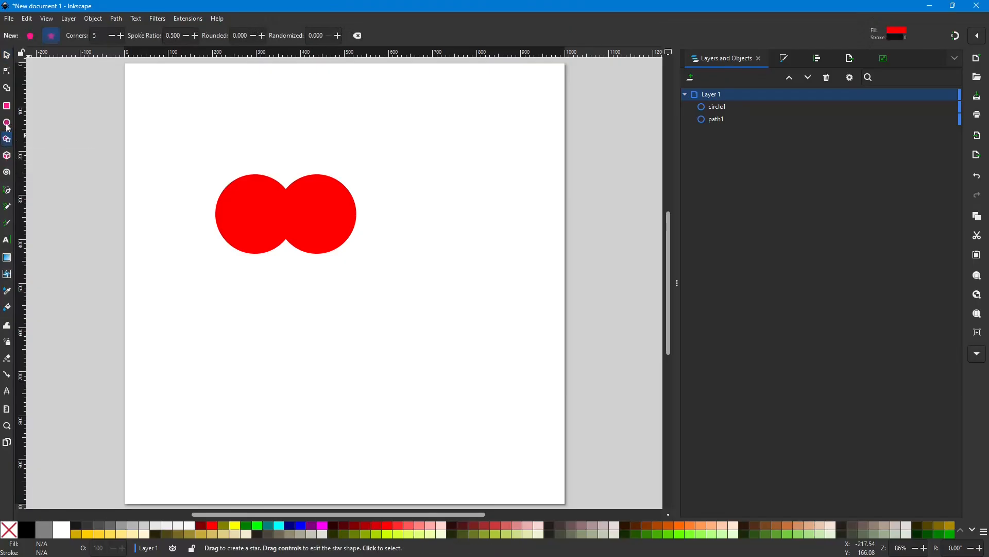
pyautogui.click(30, 37)
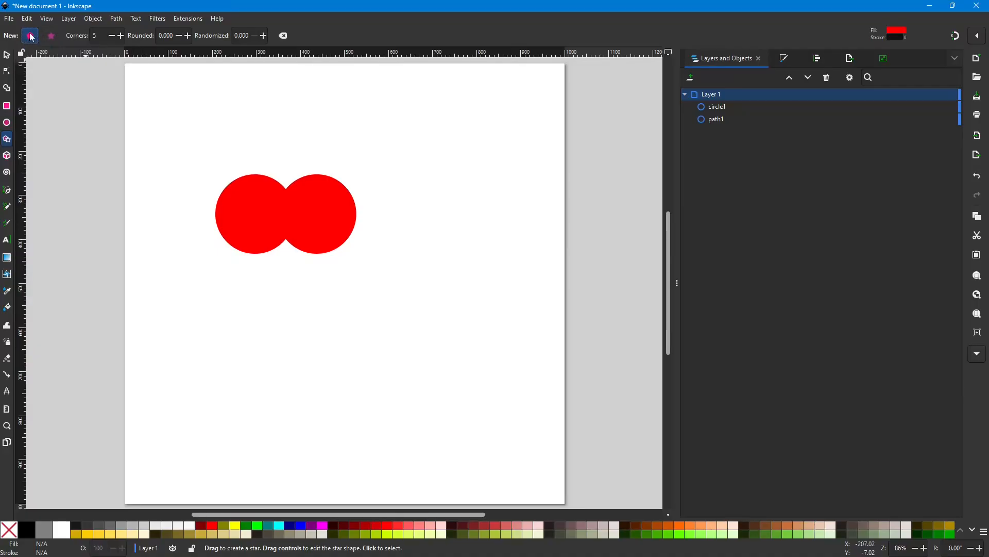
pyautogui.click(111, 36)
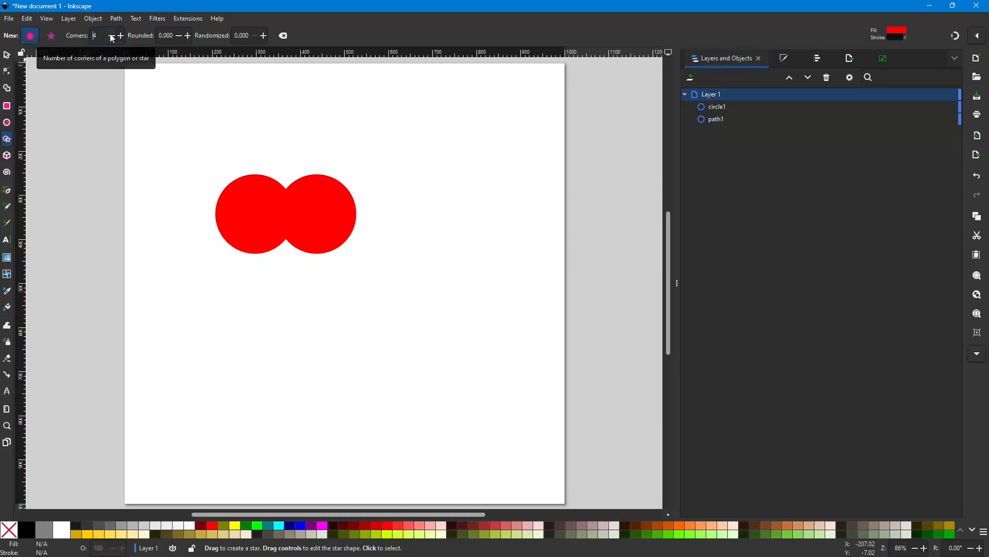
pyautogui.click(111, 36)
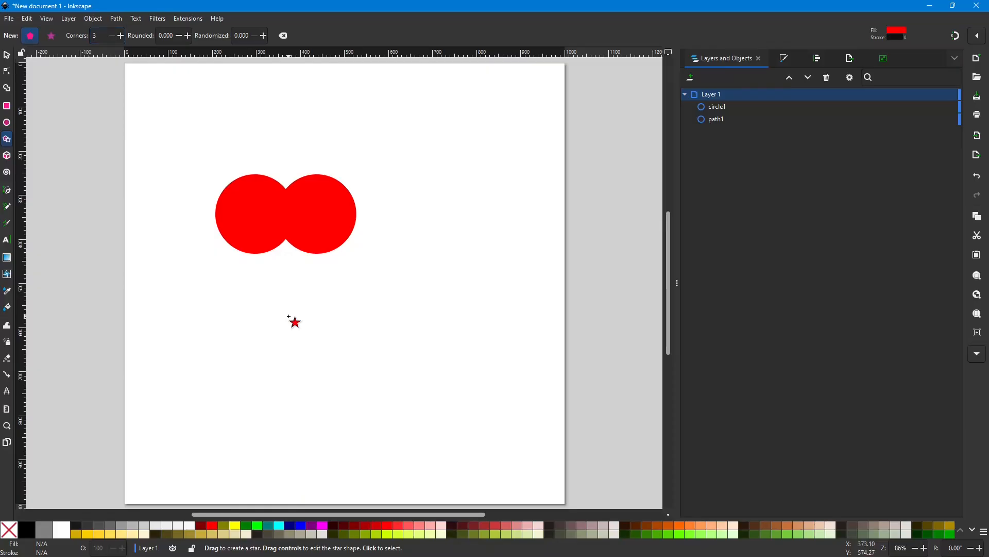
pyautogui.moveTo(288, 316); pyautogui.dragTo(283, 382)
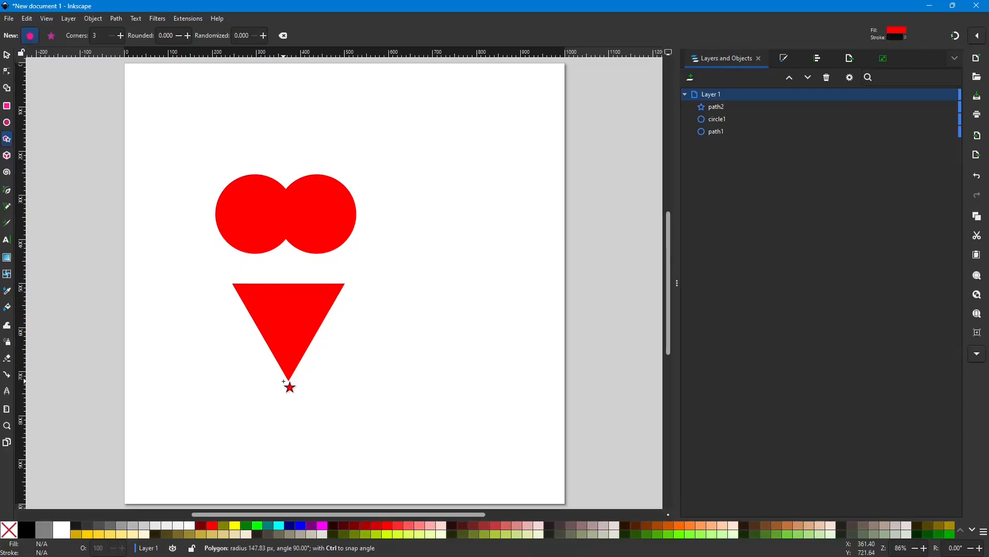
pyautogui.moveTo(284, 382); pyautogui.dragTo(284, 382)
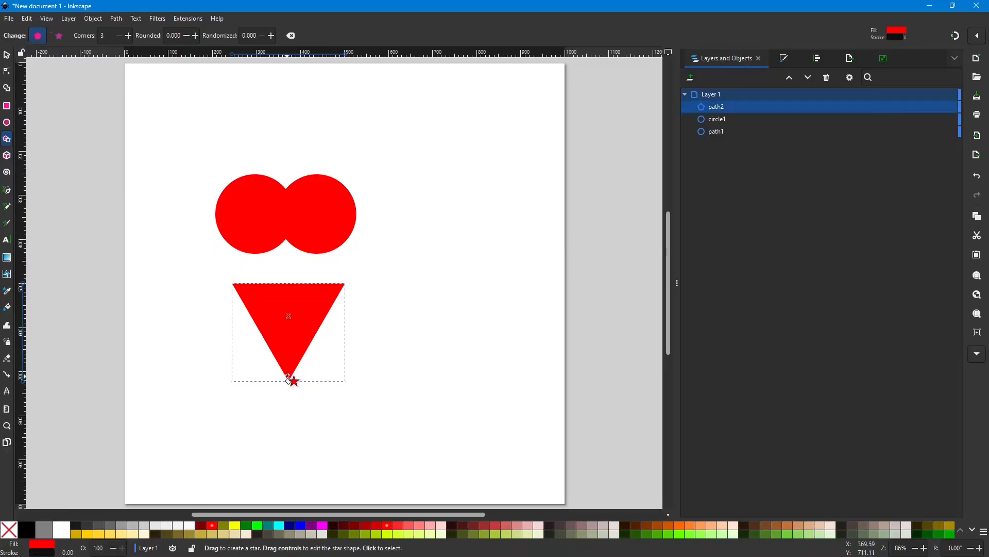
# Move the triangle up to overlap the two circles as the lower part of a heart, and turn on snapping.
pyautogui.click(6, 53)
pyautogui.moveTo(297, 352); pyautogui.dragTo(294, 302)
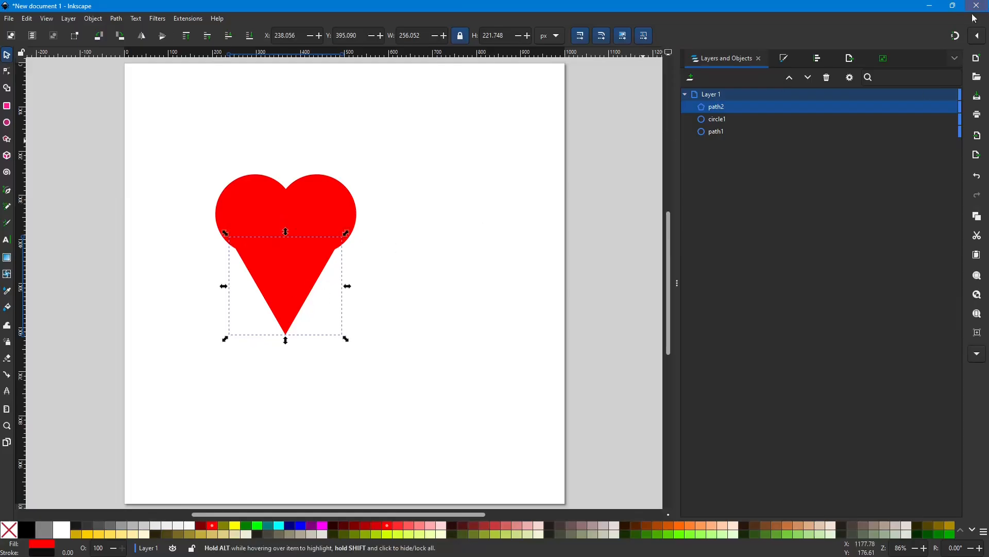
pyautogui.click(955, 37)
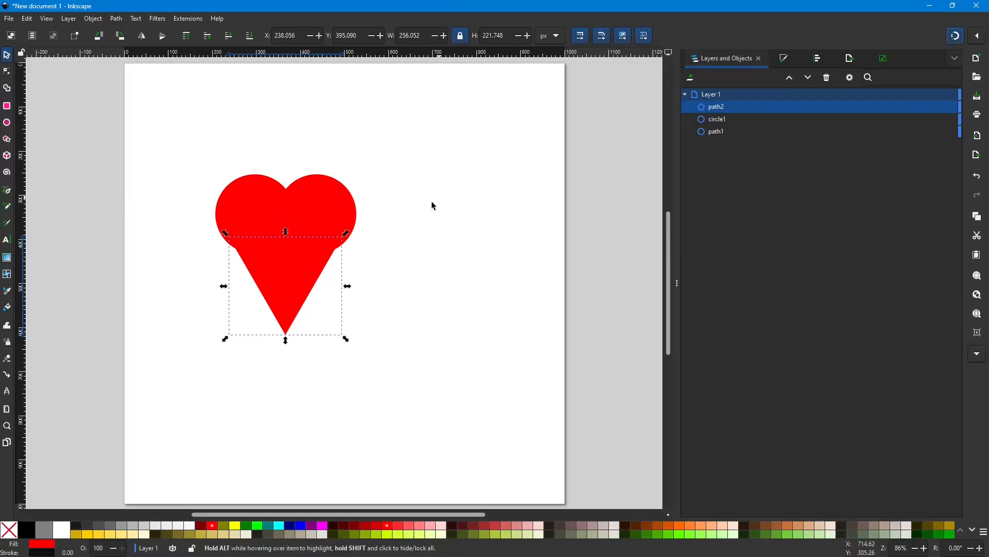
# Widen the triangle on both sides to about 286 px and shorten its tip to a height of about 171 px, then deselect it.
pyautogui.moveTo(228, 288); pyautogui.dragTo(223, 289)
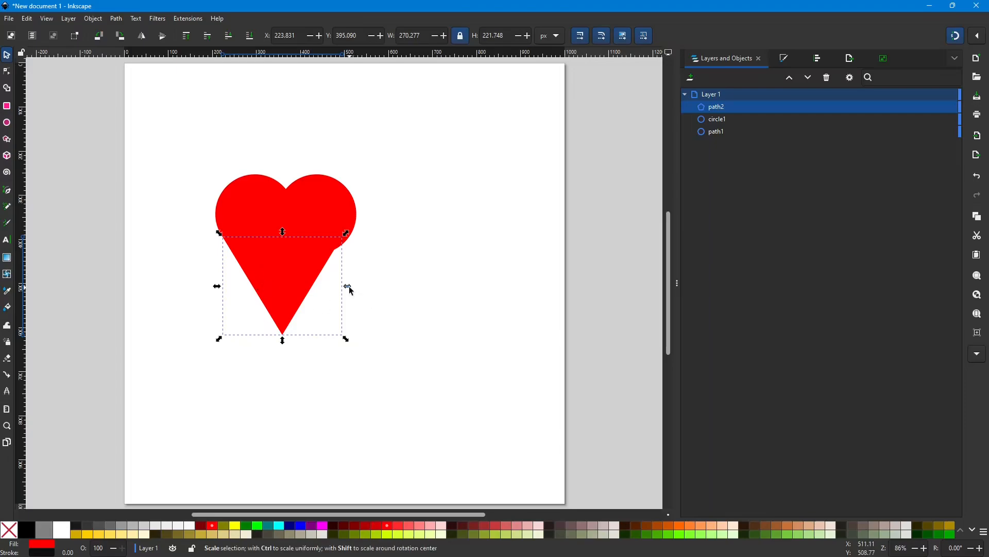
pyautogui.moveTo(349, 286); pyautogui.dragTo(355, 286)
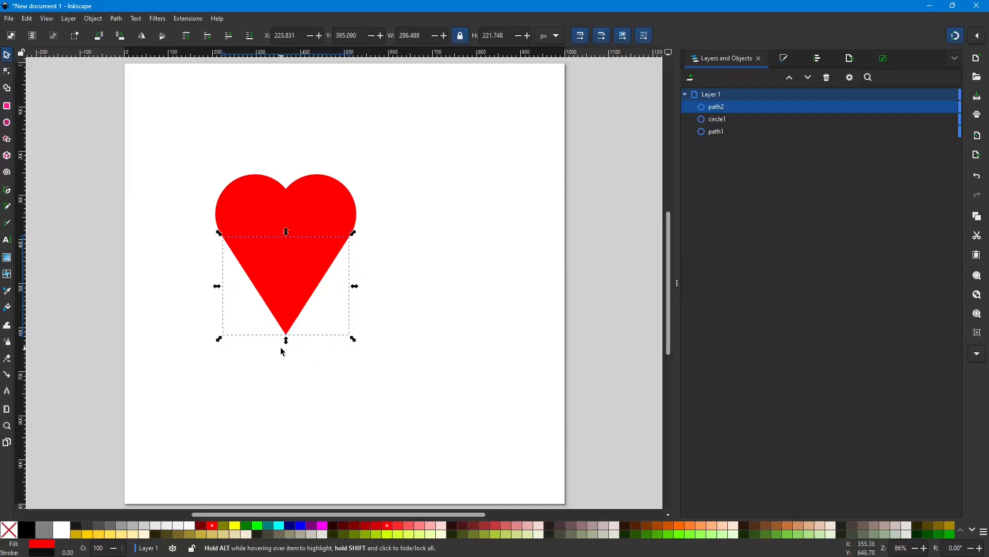
pyautogui.moveTo(287, 342); pyautogui.dragTo(287, 318)
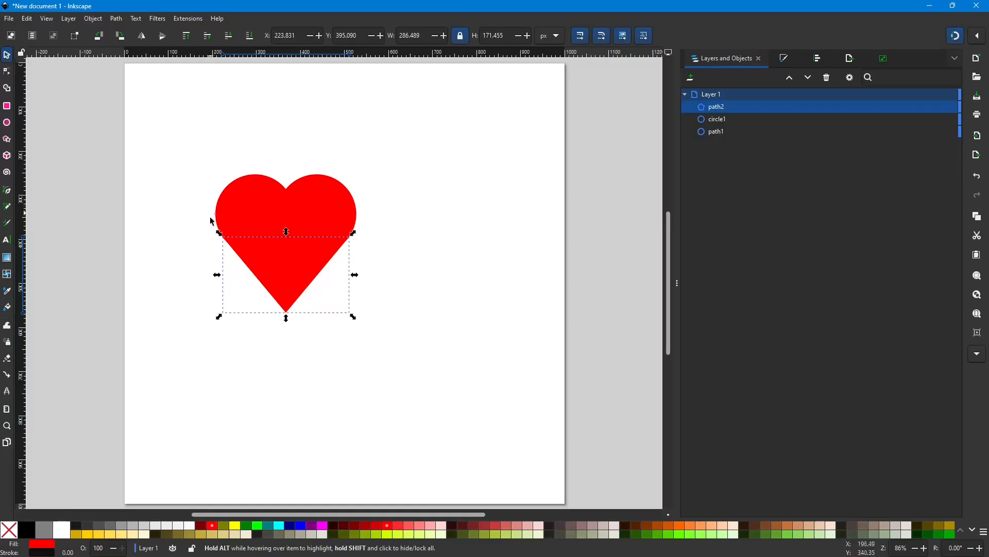
pyautogui.click(439, 282)
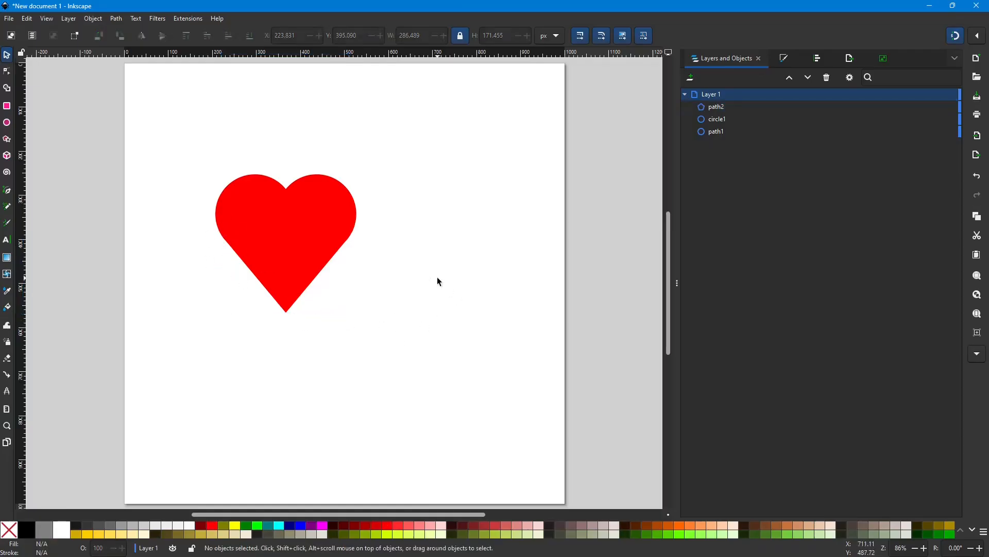
# Nudge the triangle 2 px down and deselect it.
pyautogui.click(303, 268)
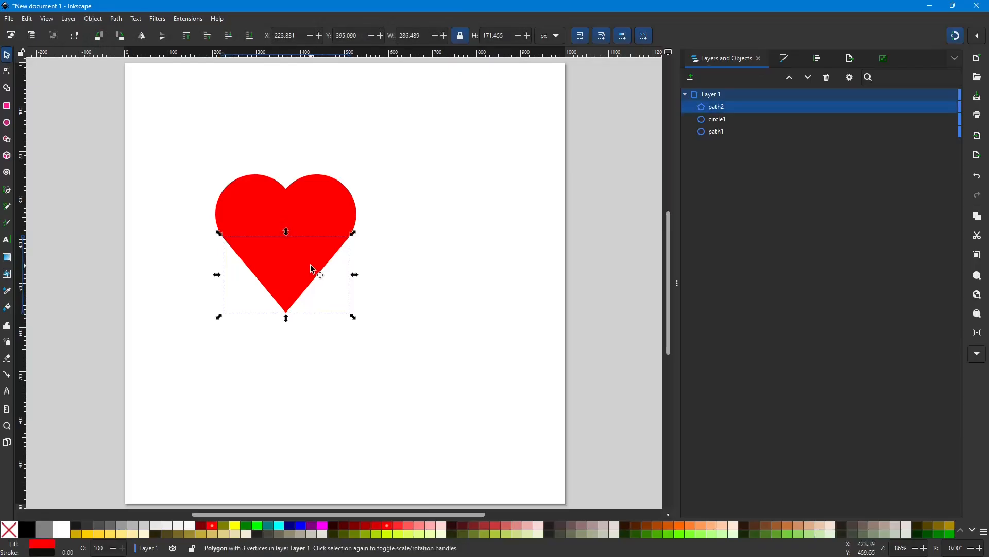
pyautogui.press('Down')
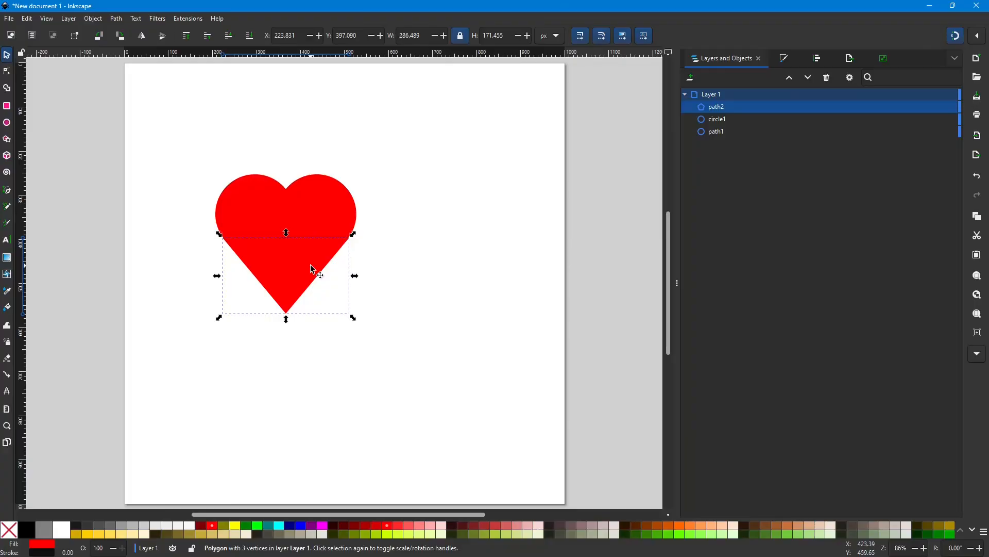
pyautogui.click(383, 231)
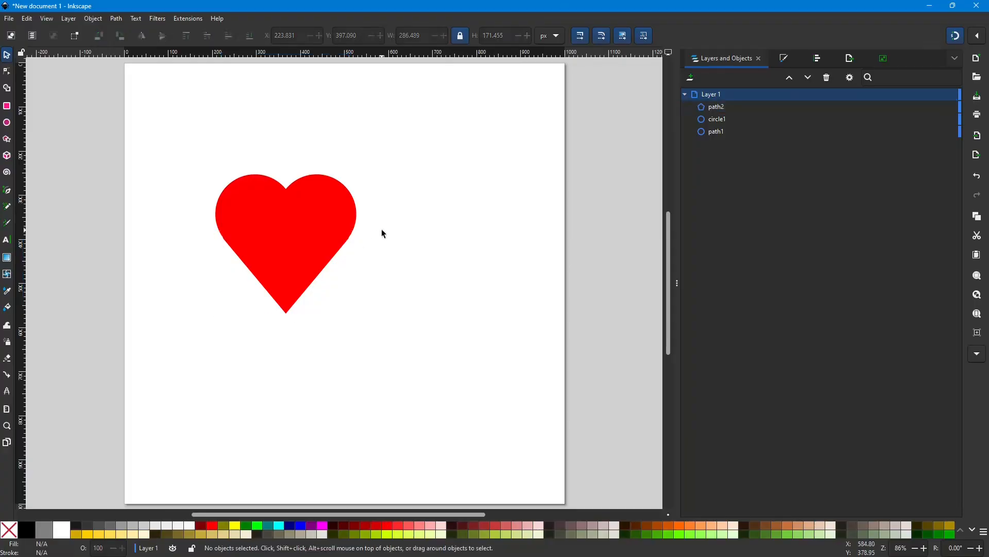
# Narrow the triangle slightly from both sides to a width of about 284 px so its corners stay inside the circles.
pyautogui.click(323, 247)
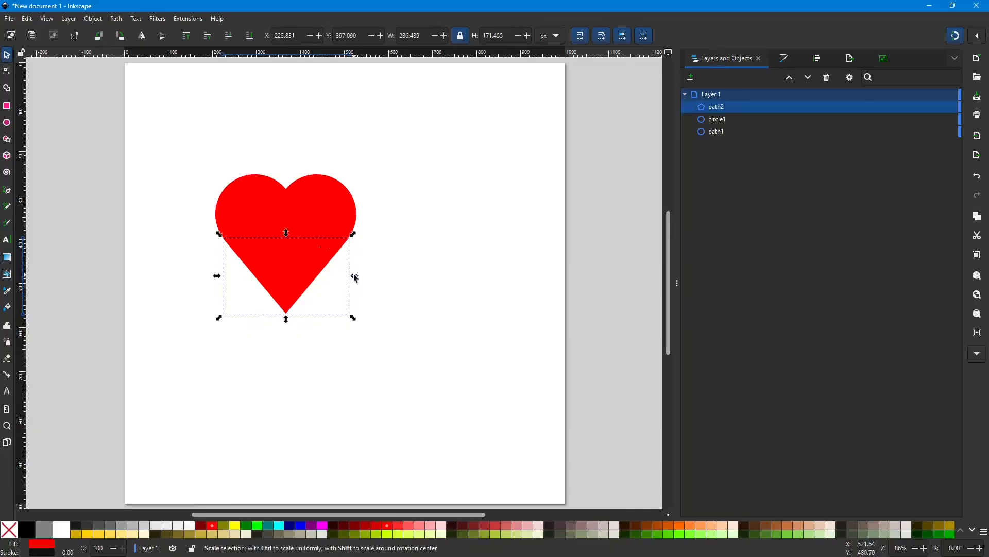
pyautogui.moveTo(354, 274); pyautogui.dragTo(351, 274)
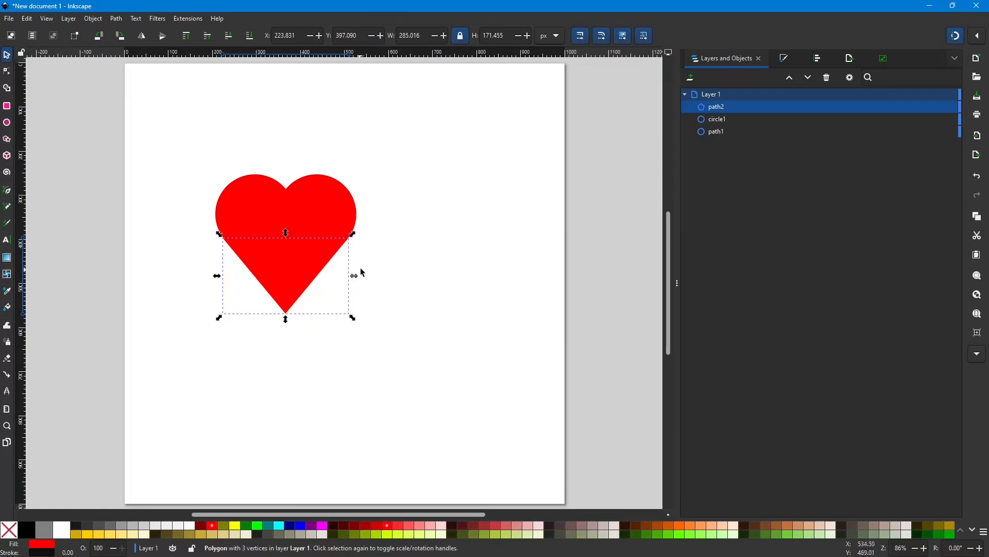
pyautogui.click(381, 261)
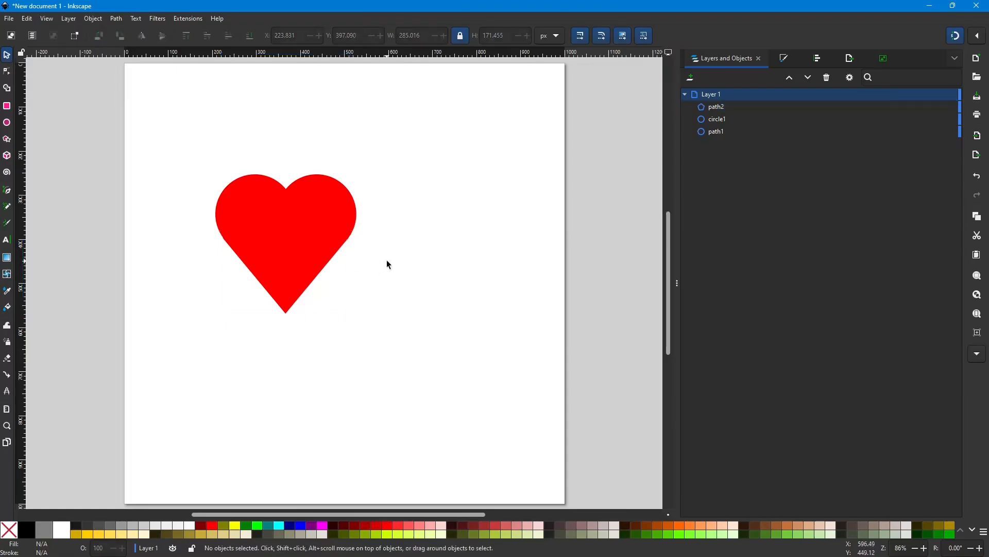
pyautogui.click(258, 268)
pyautogui.moveTo(217, 281); pyautogui.dragTo(217, 281)
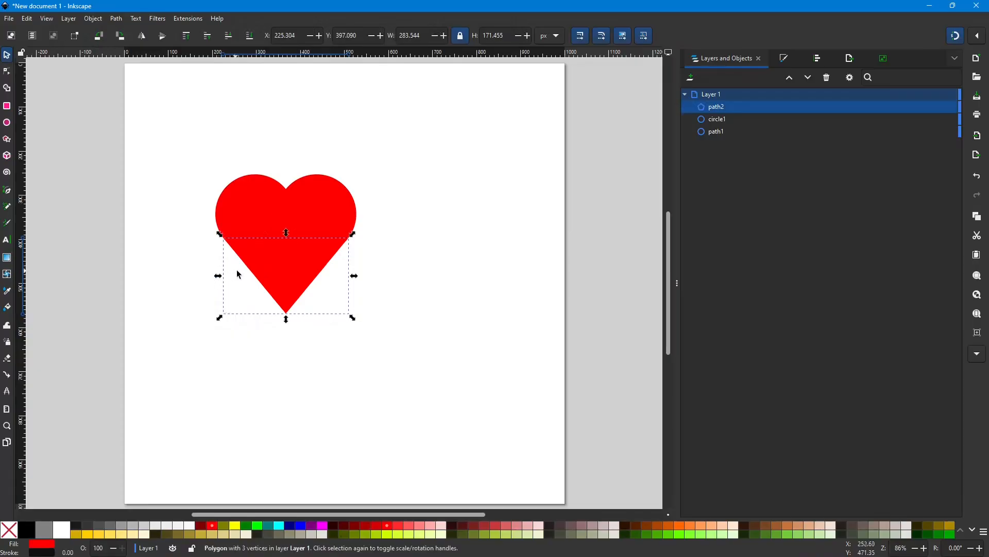
pyautogui.click(406, 272)
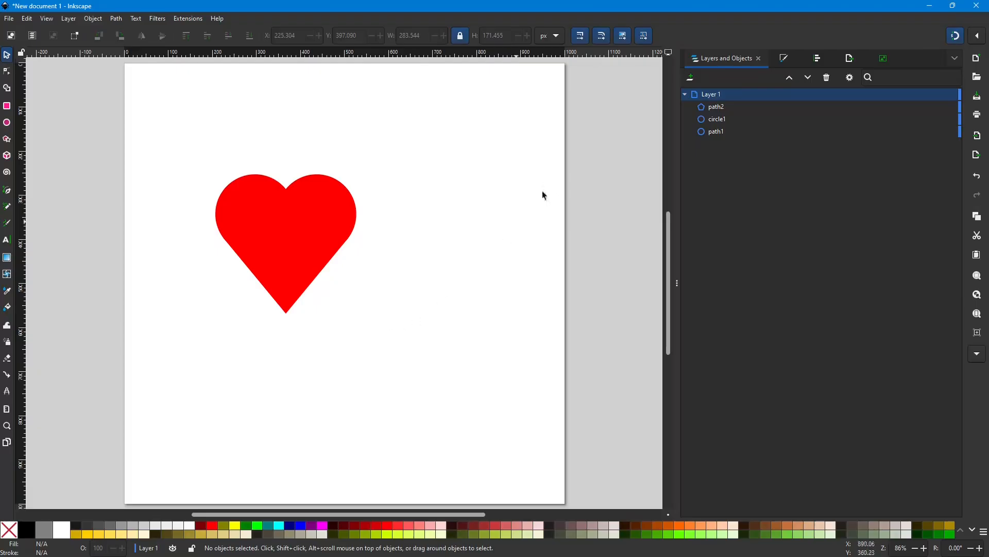
pyautogui.click(714, 108)
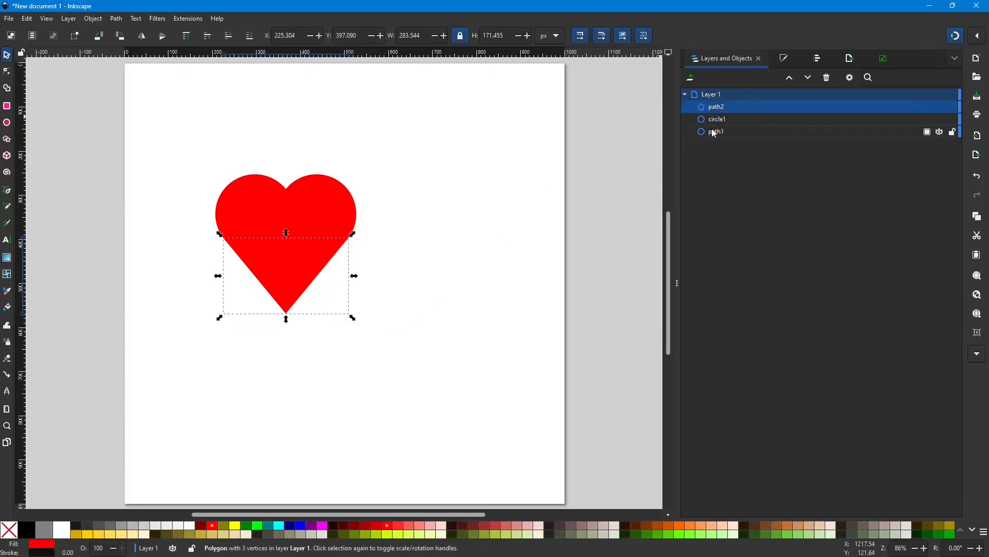
pyautogui.click(715, 122)
pyautogui.click(712, 131)
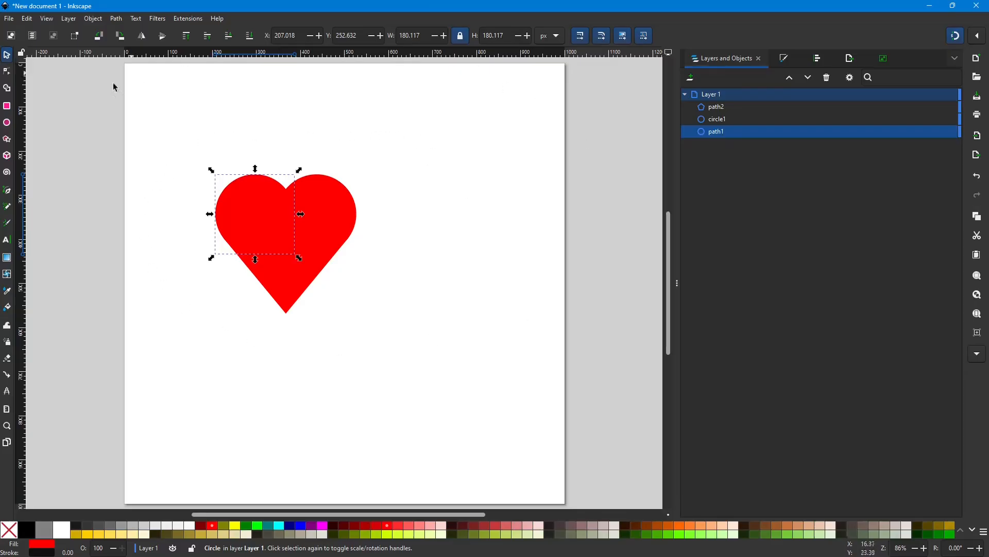
pyautogui.click(432, 267)
pyautogui.moveTo(162, 117); pyautogui.dragTo(427, 362)
pyautogui.click(535, 297)
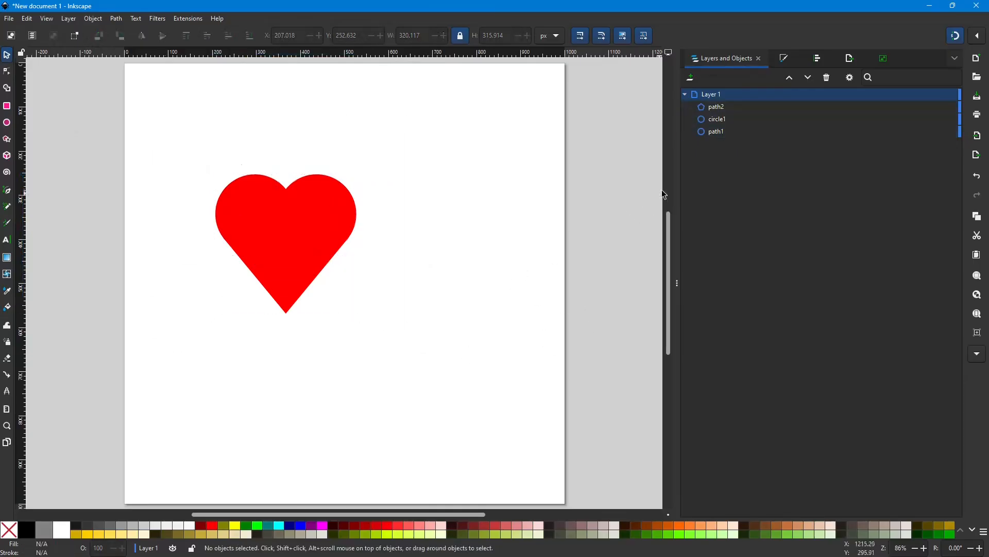
# Select the triangle and both circles and merge them into one heart path with Union.
pyautogui.click(743, 106)
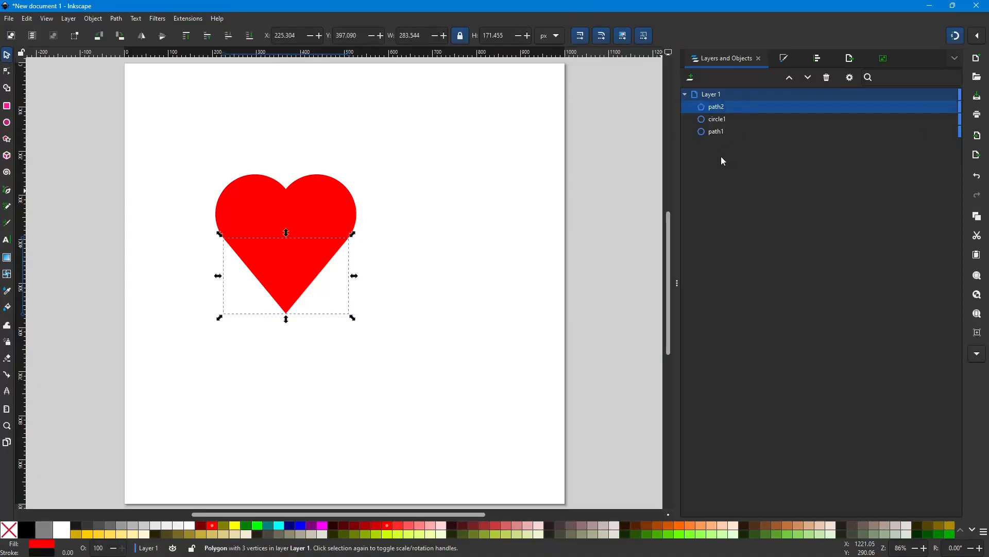
pyautogui.keyDown('shift'); pyautogui.click(734, 132); pyautogui.keyUp('shift')
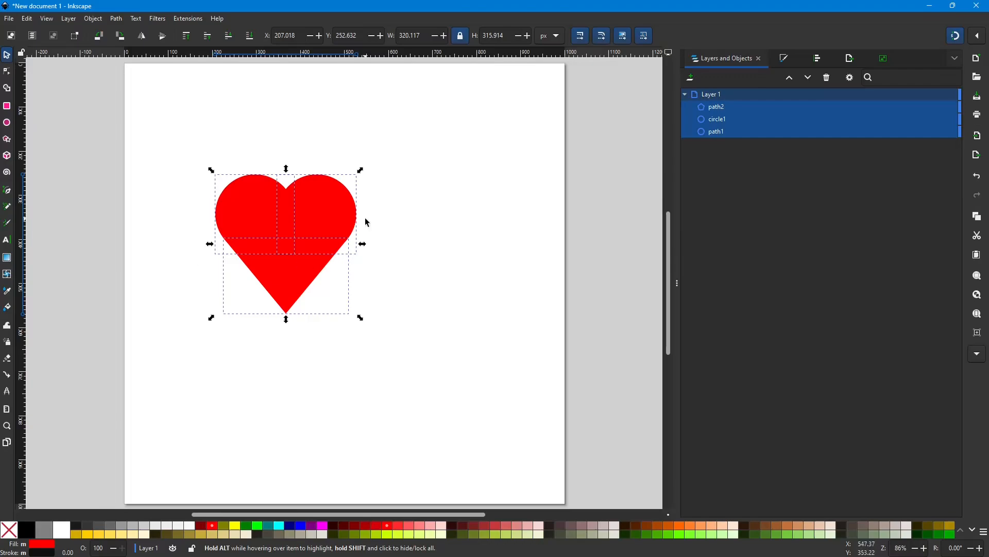
pyautogui.click(118, 19)
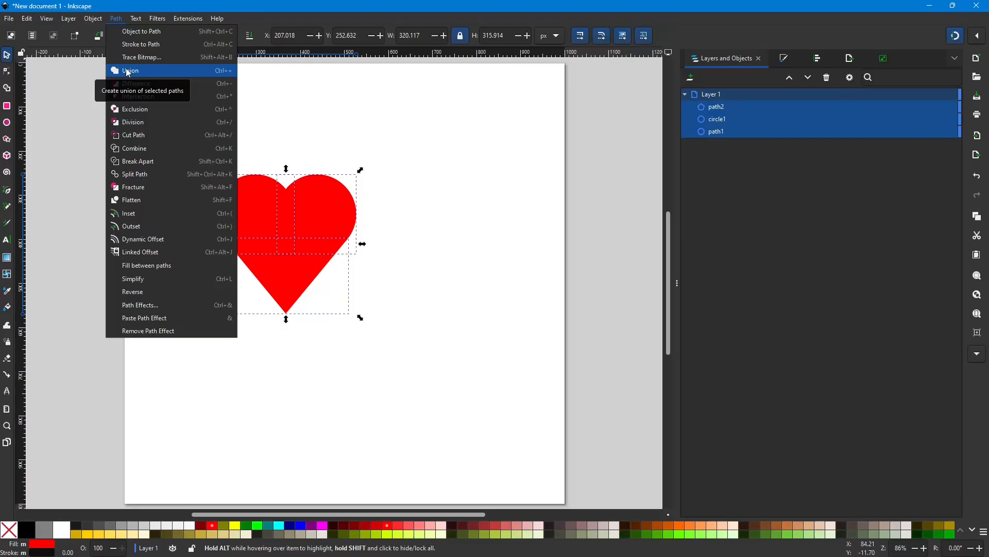
pyautogui.click(129, 74)
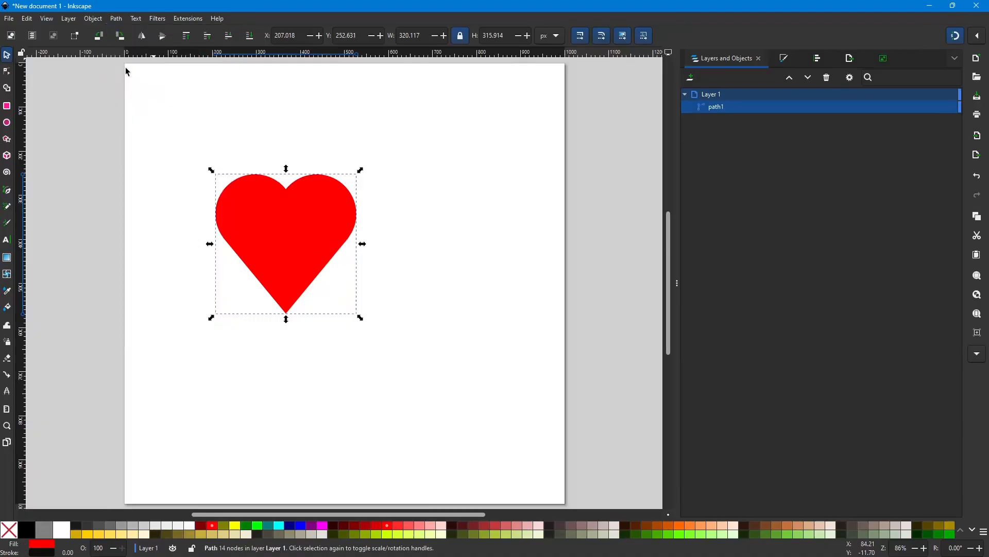
# Move the merged heart towards the middle of the page, to about X 317 px and Y 298 px.
pyautogui.click(726, 107)
pyautogui.moveTo(264, 252); pyautogui.dragTo(304, 272)
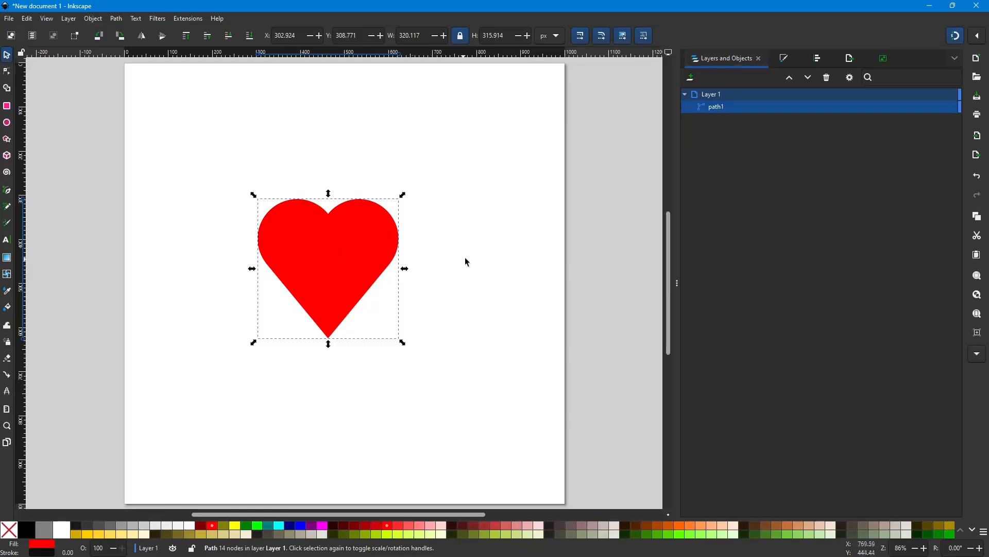
pyautogui.moveTo(354, 267)
pyautogui.mouseDown()
pyautogui.moveTo(360, 230)
pyautogui.moveTo(337, 268)
pyautogui.moveTo(365, 252)
pyautogui.moveTo(346, 249)
pyautogui.moveTo(359, 258)
pyautogui.mouseUp()
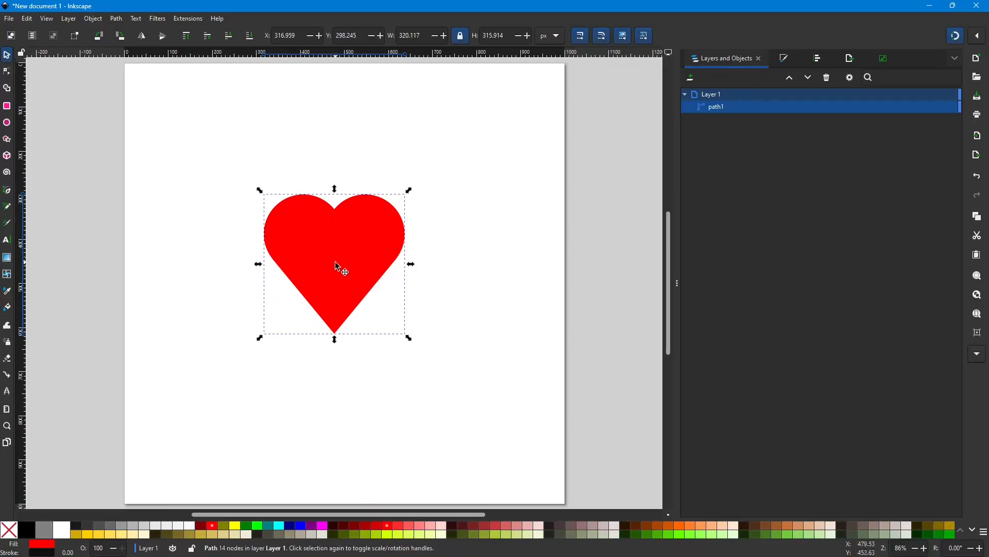
# Open the heart's Fill and Stroke settings and review its fill, stroke paint and stroke style.
pyautogui.click(779, 61)
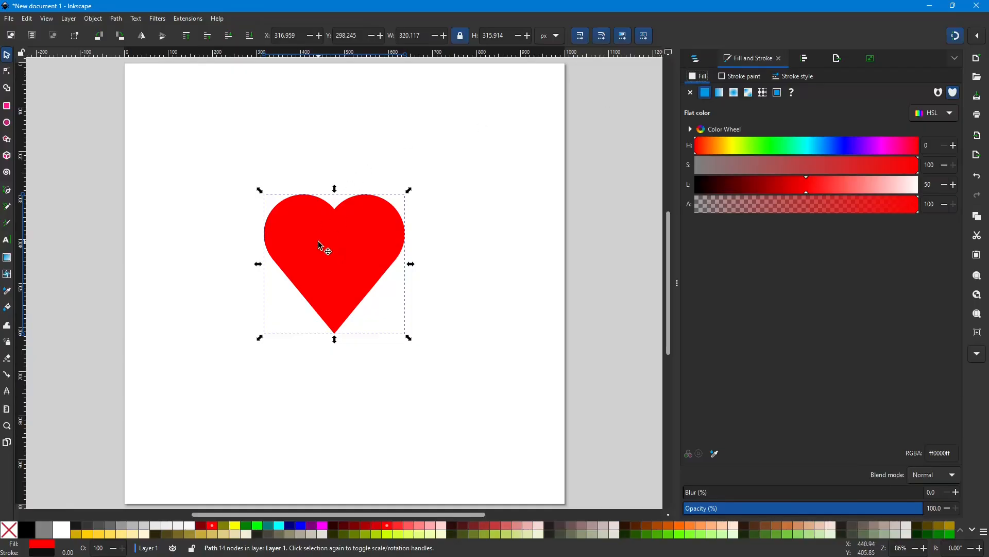
pyautogui.click(745, 76)
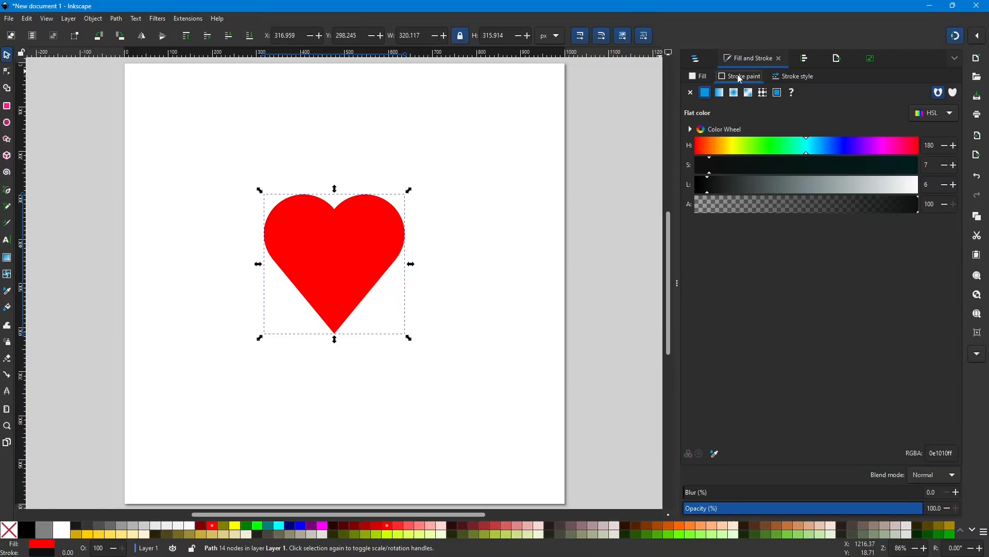
pyautogui.click(795, 77)
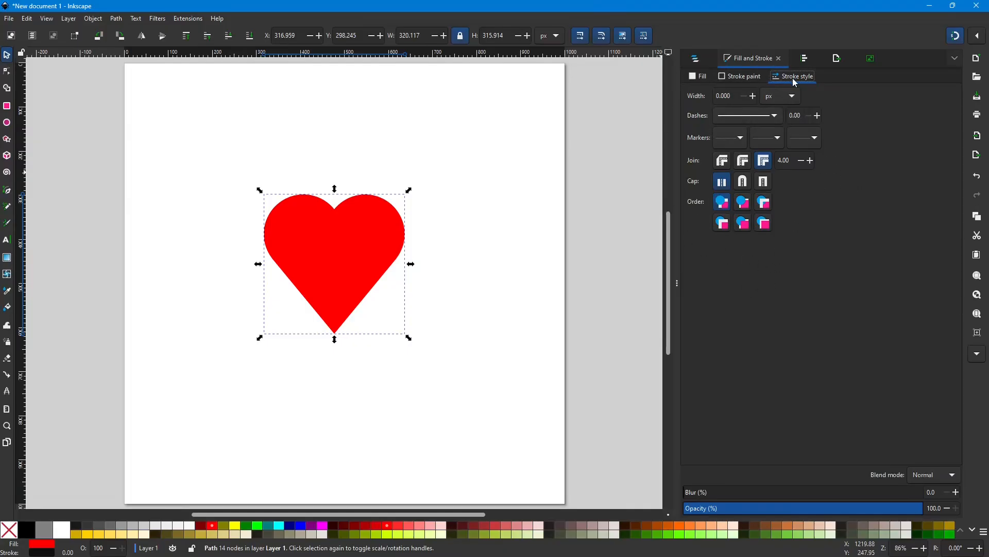
pyautogui.click(752, 81)
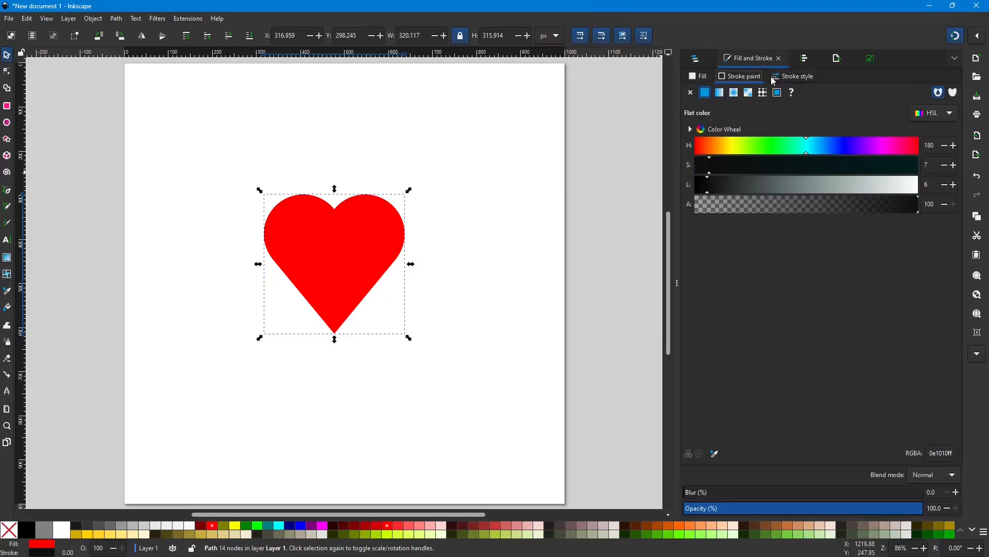
pyautogui.click(697, 78)
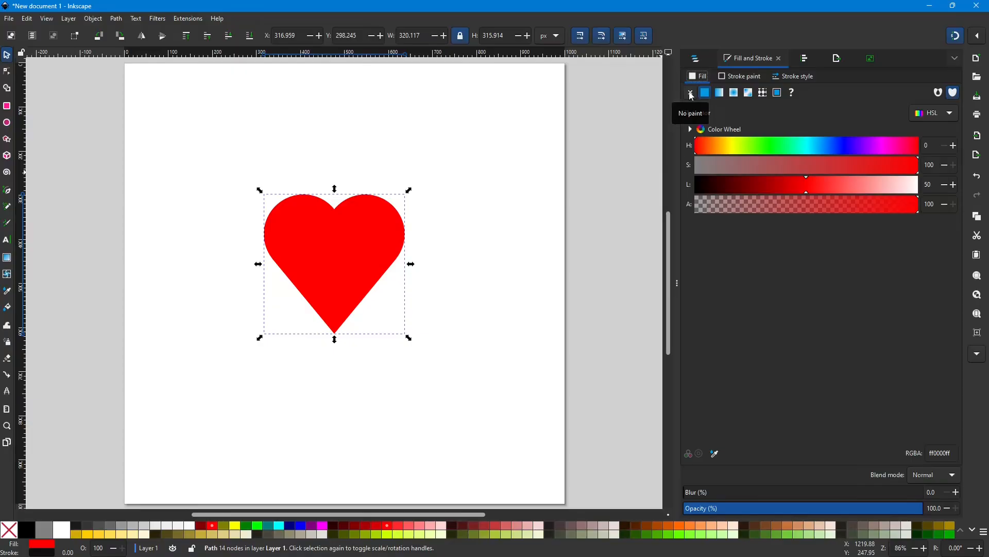
# Try the heart with no fill paint, and restore its flat red fill.
pyautogui.click(691, 94)
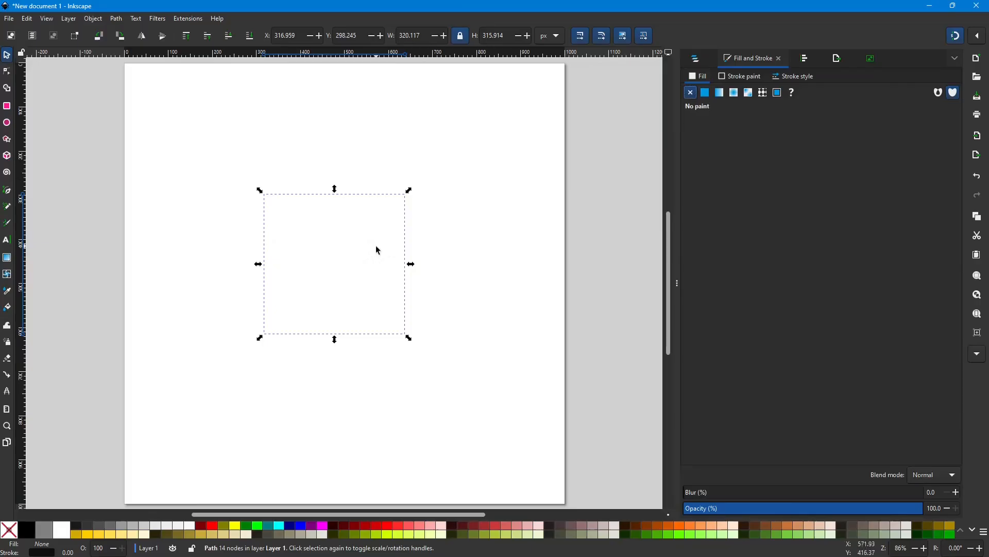
pyautogui.click(705, 94)
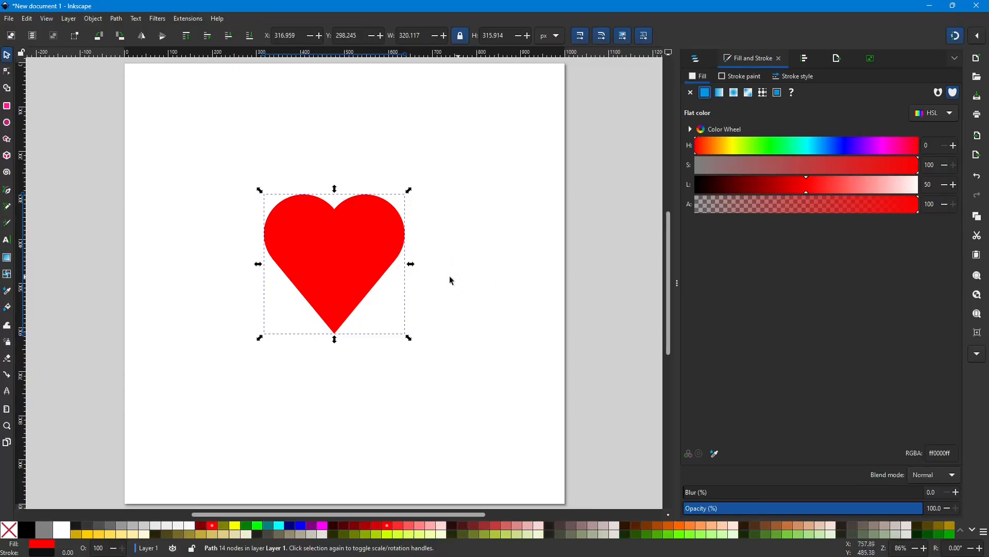
# Apply a radial gradient fill to the heart and select its inner and outer stops in turn.
pyautogui.click(734, 93)
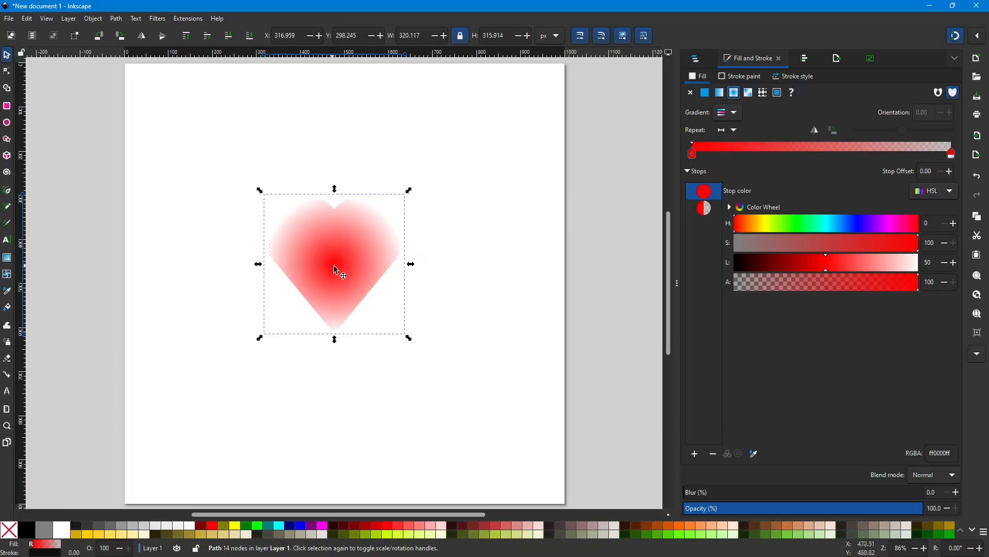
pyautogui.click(692, 154)
pyautogui.click(951, 155)
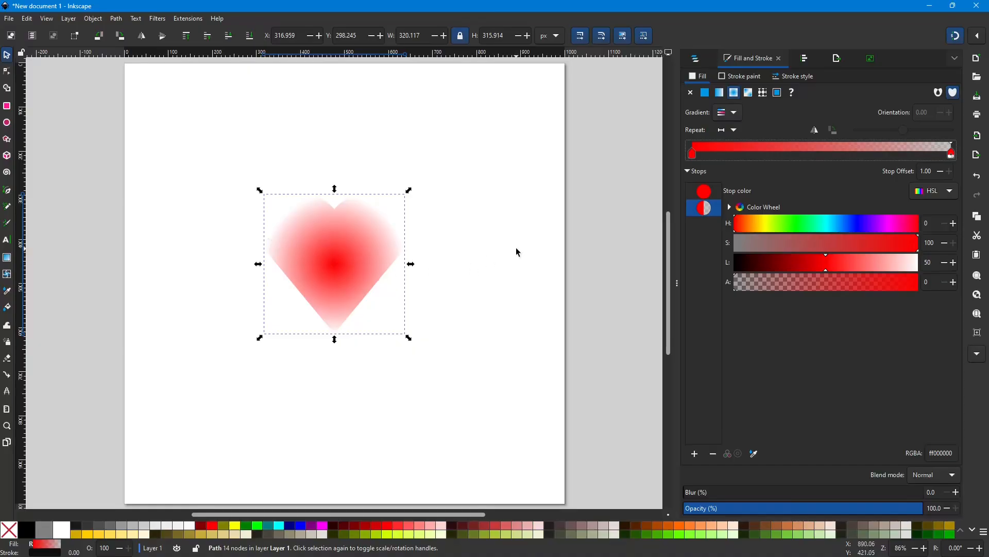
# Make the gradient's outer stop fully opaque red by raising its alpha to 100.
pyautogui.click(704, 195)
pyautogui.click(705, 211)
pyautogui.click(706, 197)
pyautogui.click(703, 212)
pyautogui.moveTo(741, 286); pyautogui.dragTo(769, 286)
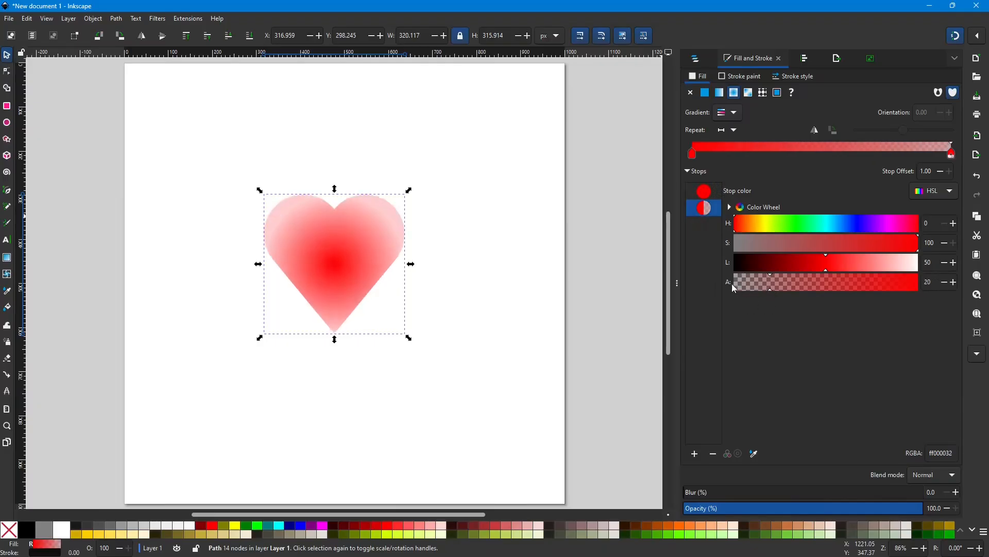
pyautogui.moveTo(773, 292); pyautogui.dragTo(918, 286)
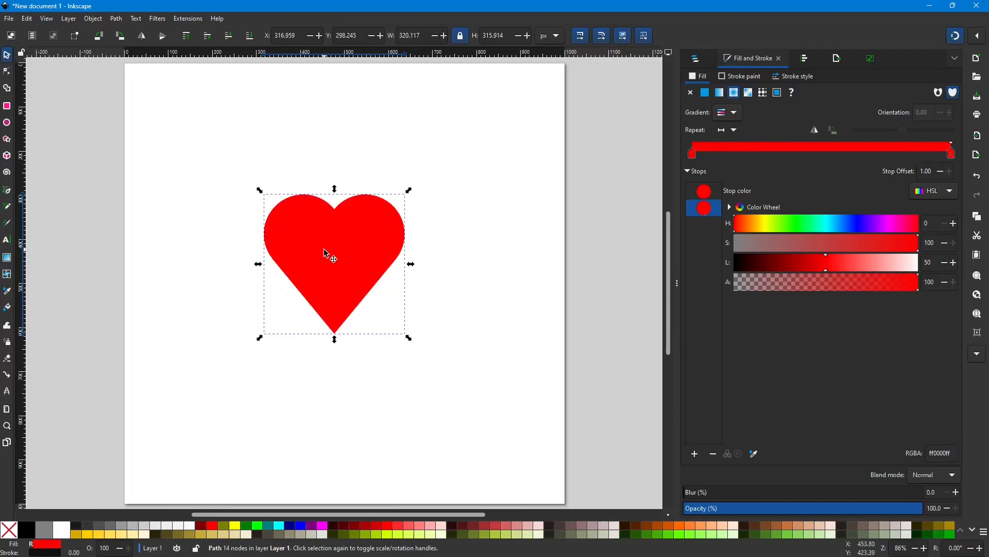
# Try lightening the gradient's inner stop to lightness 69, and bring it back to 50.
pyautogui.click(706, 195)
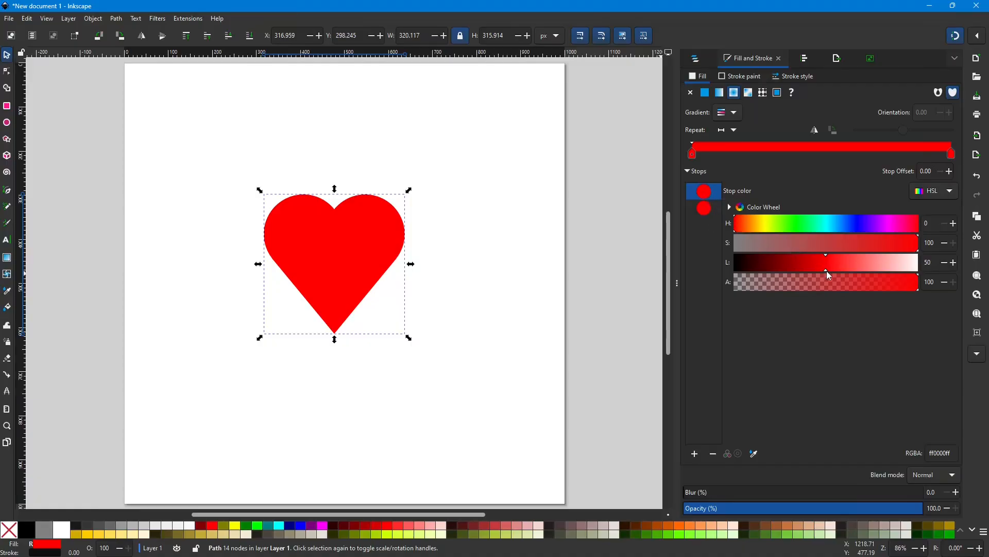
pyautogui.moveTo(827, 272); pyautogui.dragTo(862, 272)
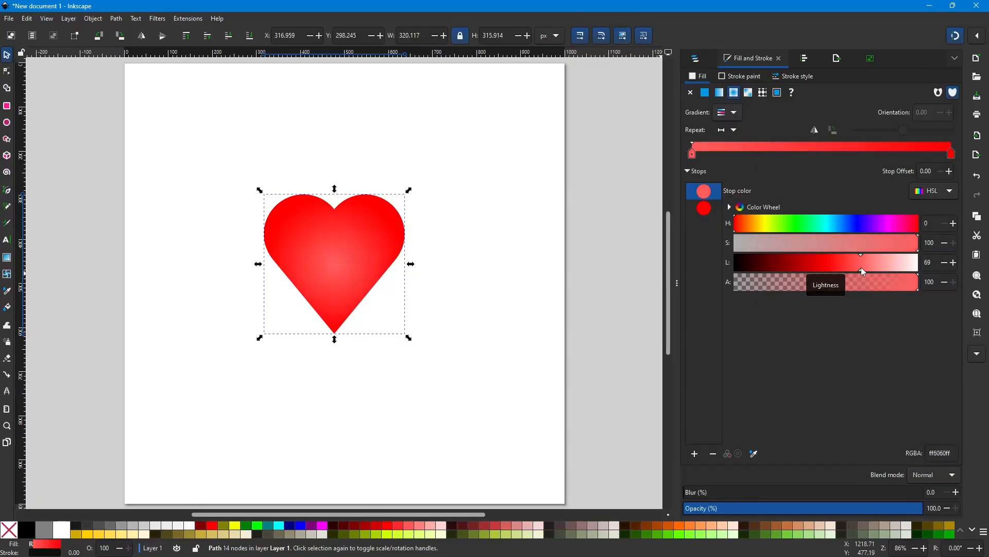
pyautogui.moveTo(865, 267); pyautogui.dragTo(823, 270)
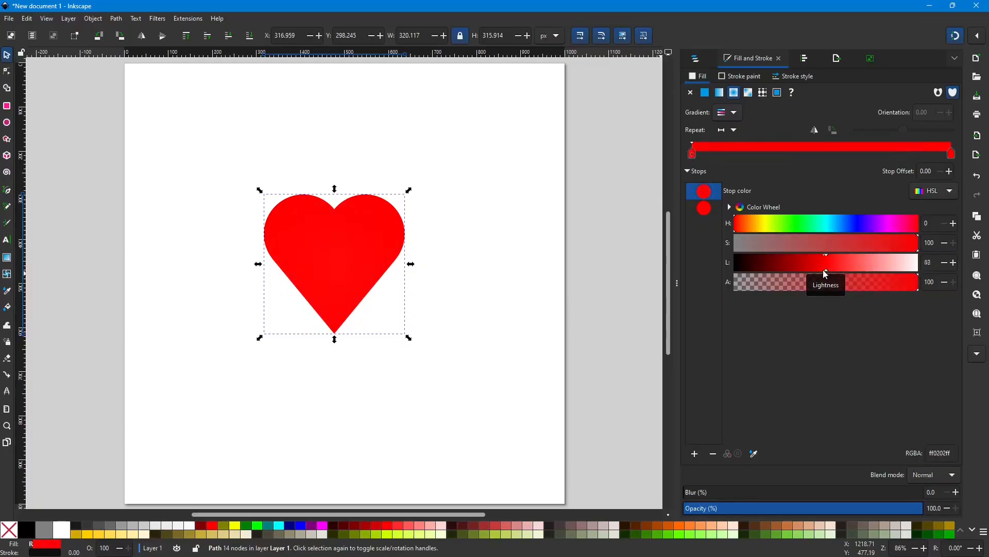
pyautogui.click(707, 212)
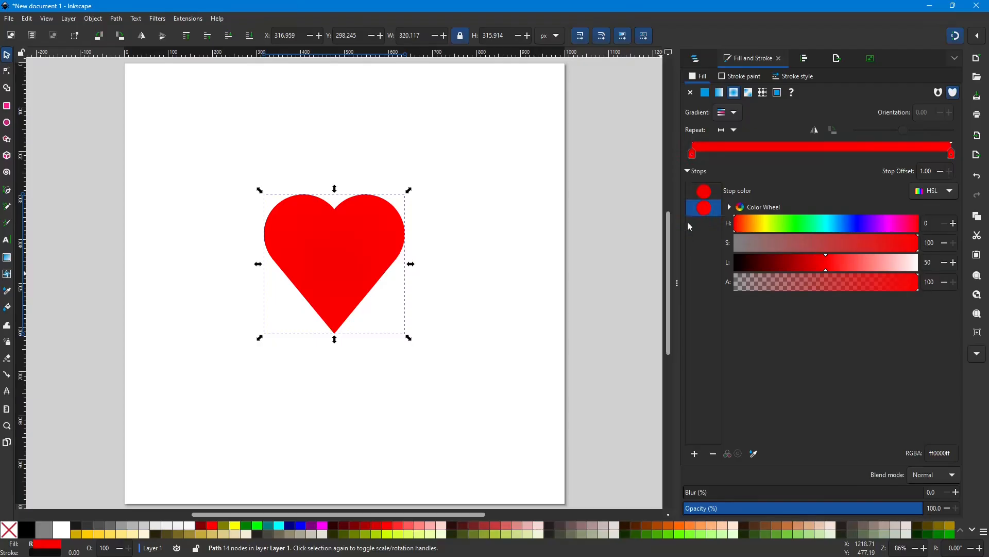
pyautogui.click(711, 198)
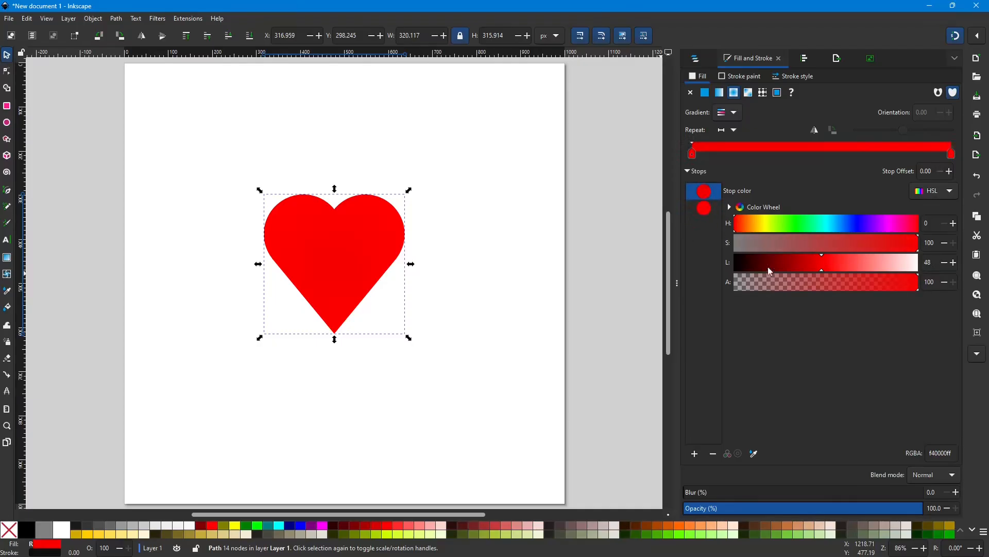
pyautogui.click(955, 263)
pyautogui.click(955, 263)
# Set the gradient's inner stop to hue 341 and lightness 65, and darken its outer stop to lightness 41.
pyautogui.moveTo(738, 235); pyautogui.dragTo(926, 239)
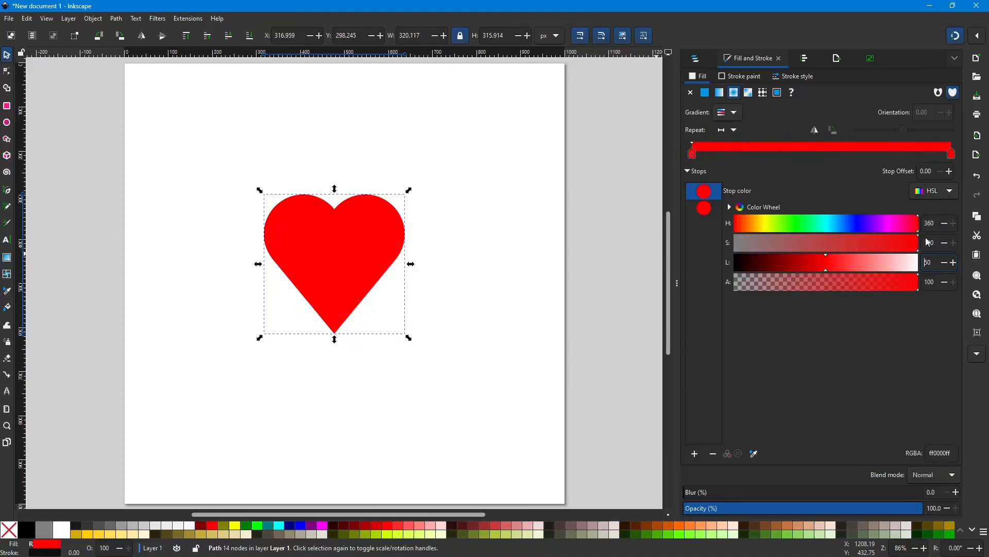
pyautogui.moveTo(921, 243); pyautogui.dragTo(911, 244)
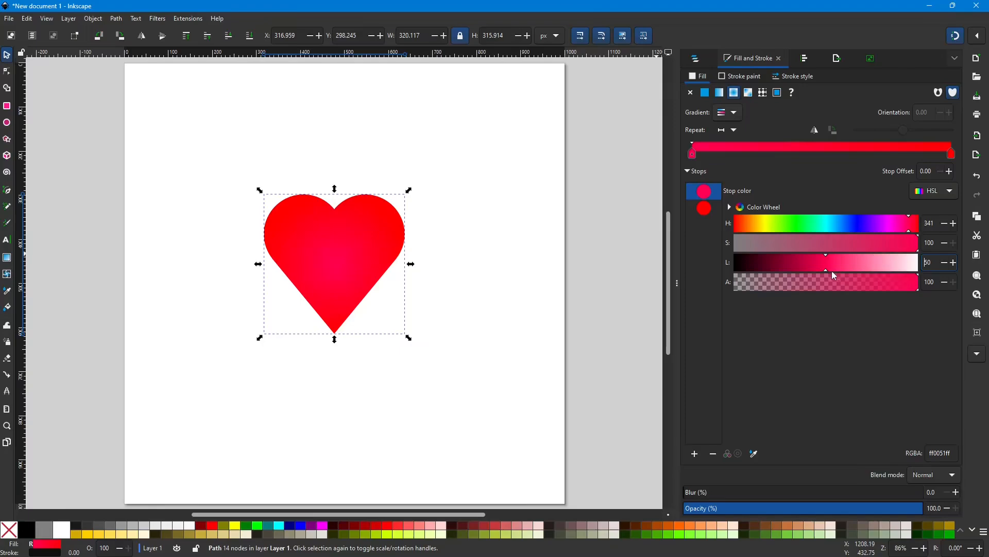
pyautogui.moveTo(828, 271); pyautogui.dragTo(855, 268)
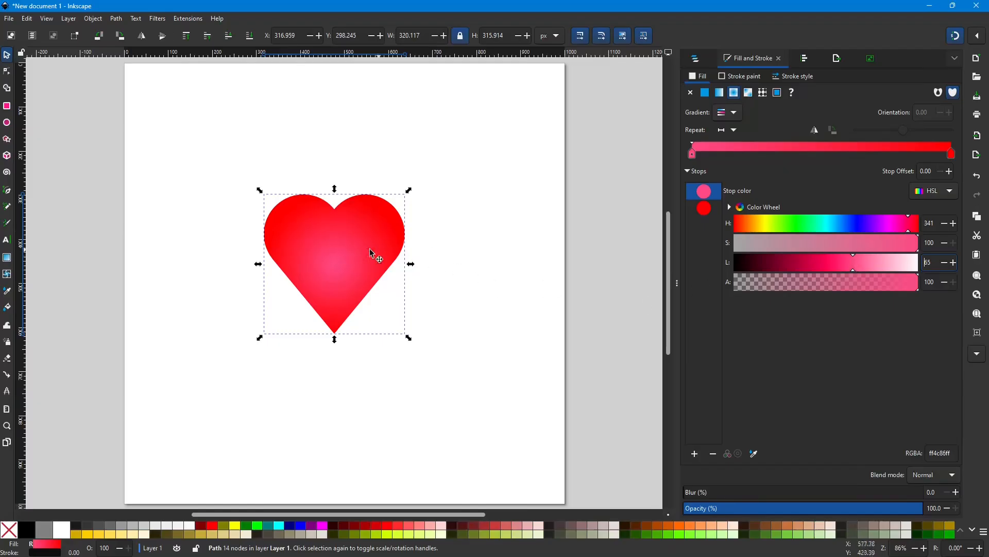
pyautogui.click(703, 208)
pyautogui.moveTo(825, 268); pyautogui.dragTo(809, 270)
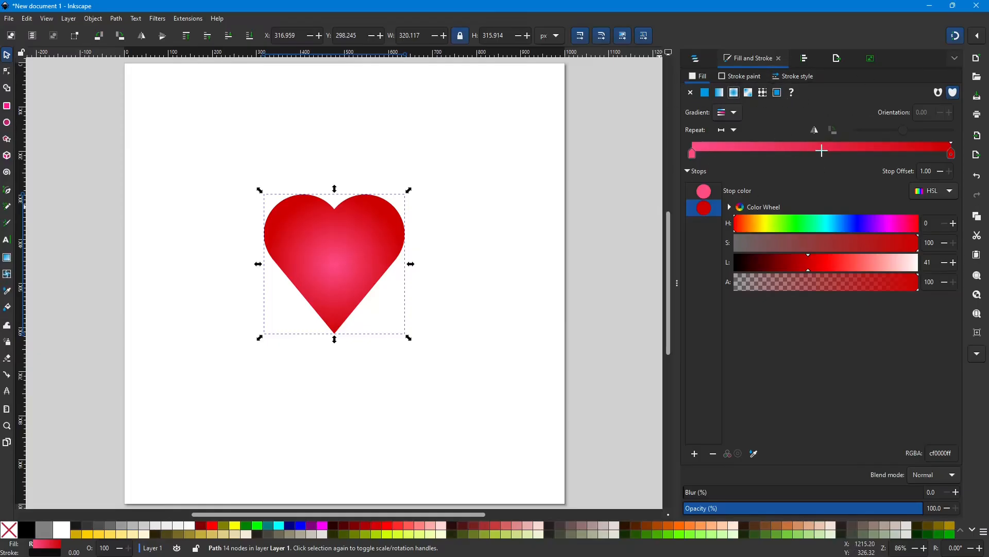
# Move the radial gradient's center into the heart's upper-left lobe, and rotate and stretch its two radii to spread the highlight.
pyautogui.click(7, 258)
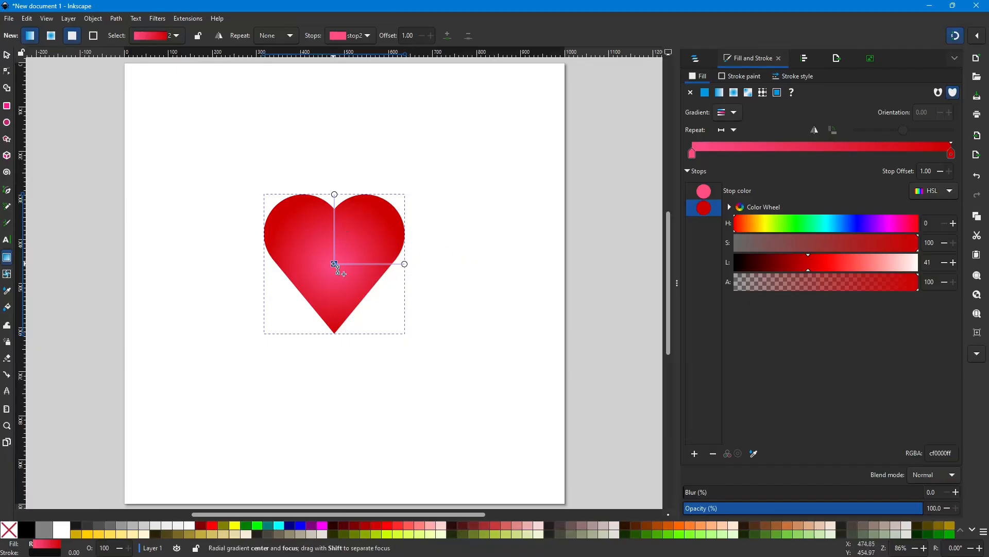
pyautogui.moveTo(326, 257); pyautogui.dragTo(312, 236)
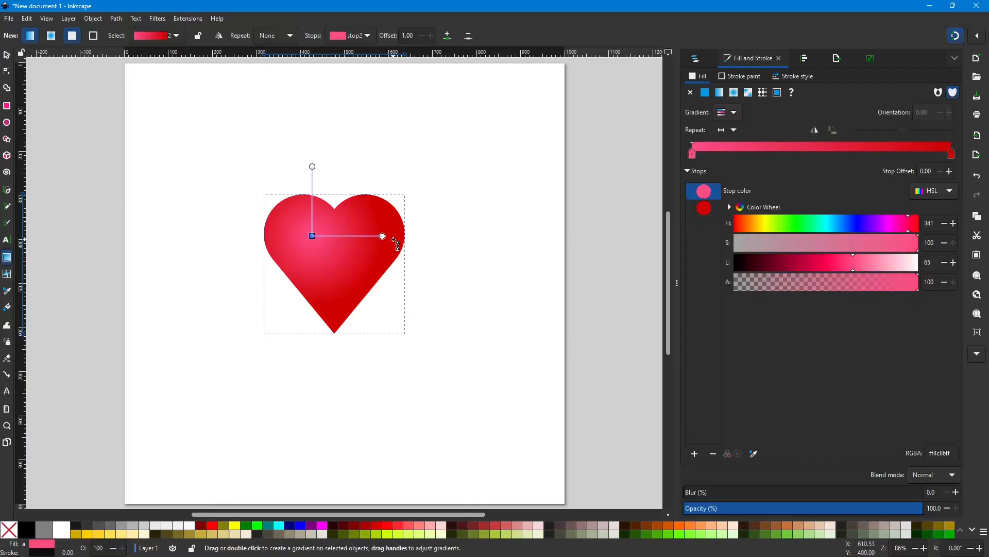
pyautogui.moveTo(382, 237); pyautogui.dragTo(339, 371)
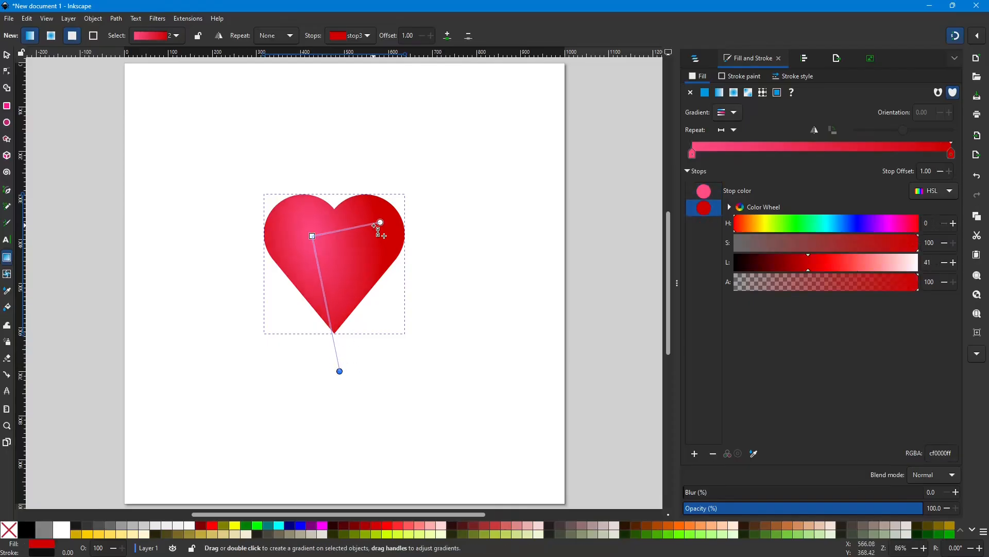
pyautogui.moveTo(383, 222); pyautogui.dragTo(426, 215)
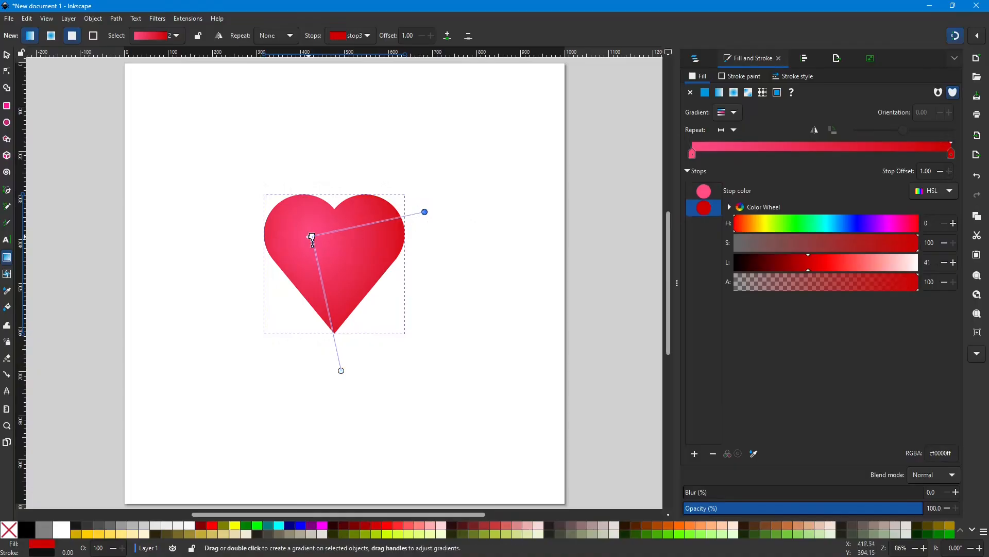
pyautogui.moveTo(312, 237)
pyautogui.mouseDown()
pyautogui.moveTo(298, 222)
pyautogui.moveTo(290, 238)
pyautogui.moveTo(329, 246)
pyautogui.moveTo(313, 267)
pyautogui.moveTo(350, 249)
pyautogui.moveTo(300, 225)
pyautogui.moveTo(283, 197)
pyautogui.moveTo(262, 194)
pyautogui.mouseUp()
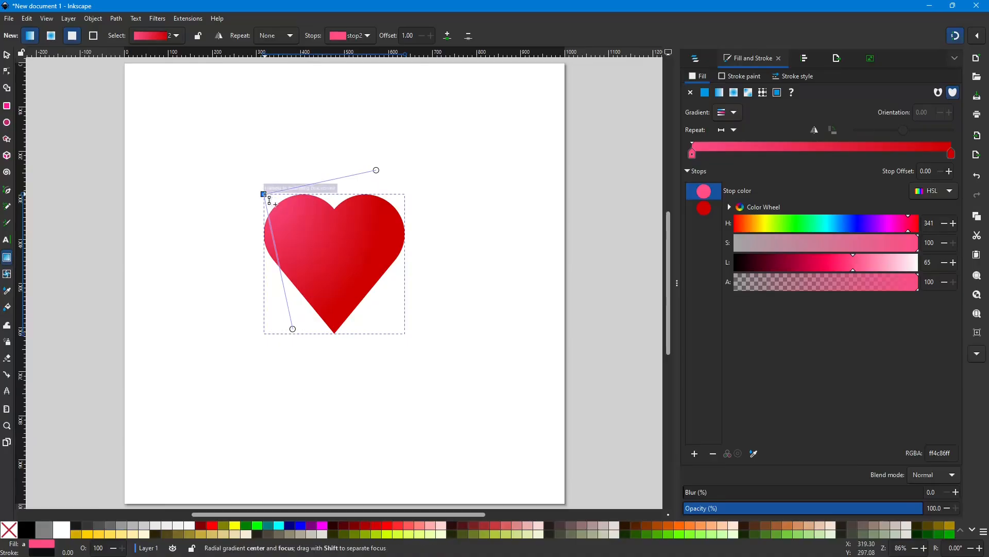
pyautogui.moveTo(264, 195); pyautogui.dragTo(298, 223)
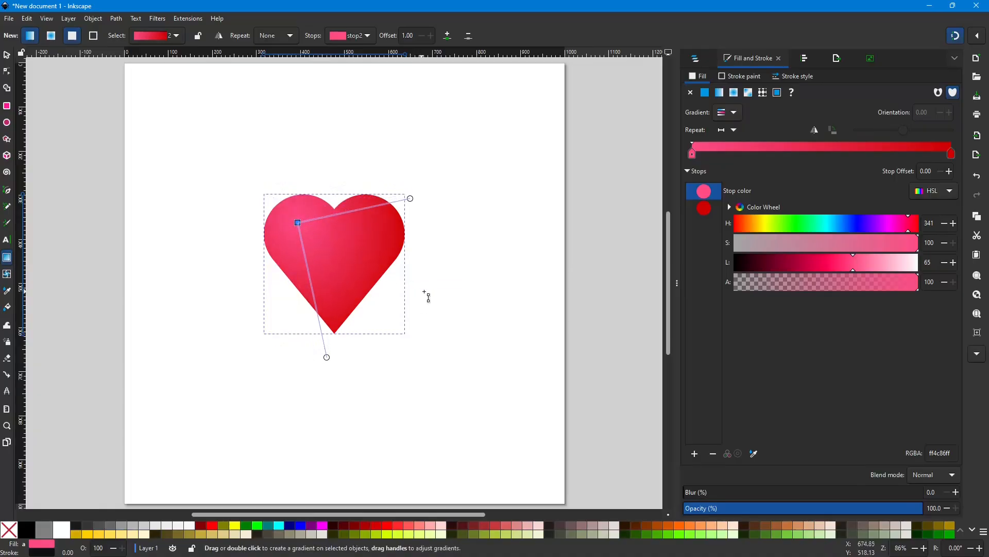
pyautogui.click(7, 56)
pyautogui.click(135, 122)
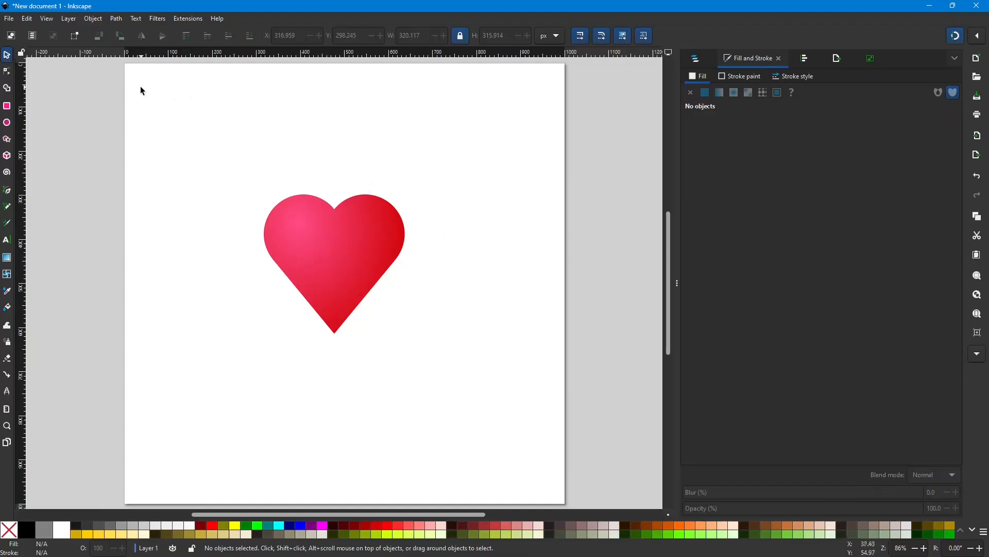
pyautogui.click(118, 19)
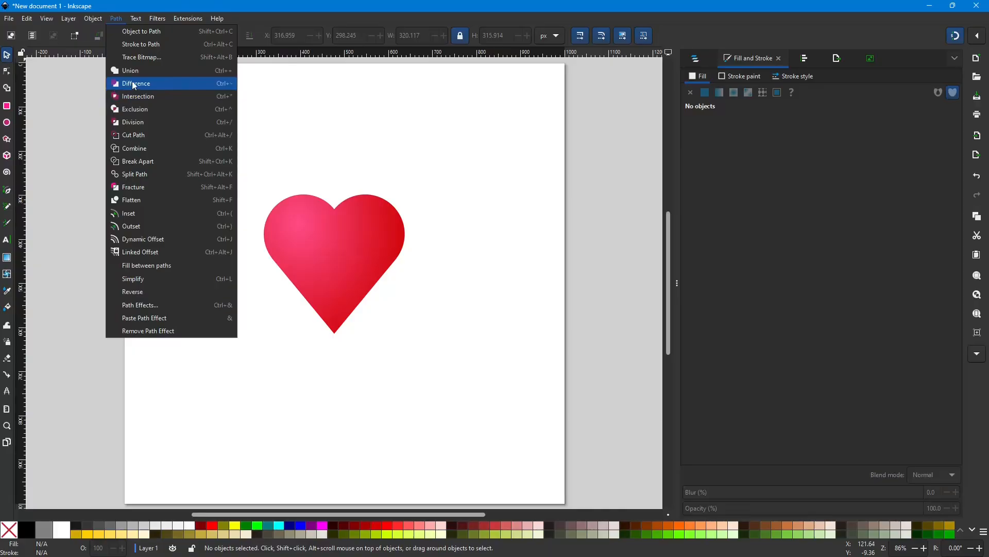
pyautogui.click(281, 93)
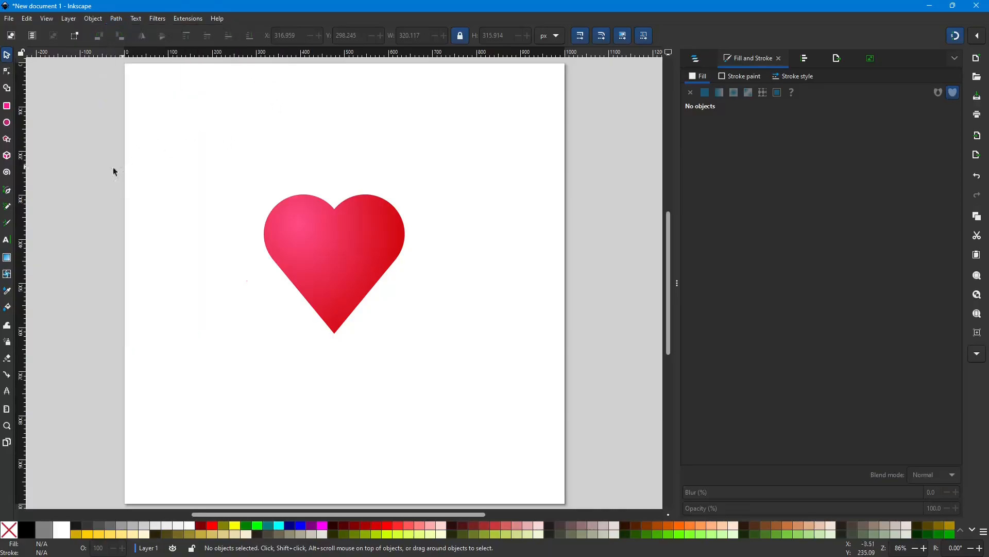
# Draw a rectangle about 550 by 112 px below the heart and a smaller one about 232 by 44 px beside it.
pyautogui.click(8, 107)
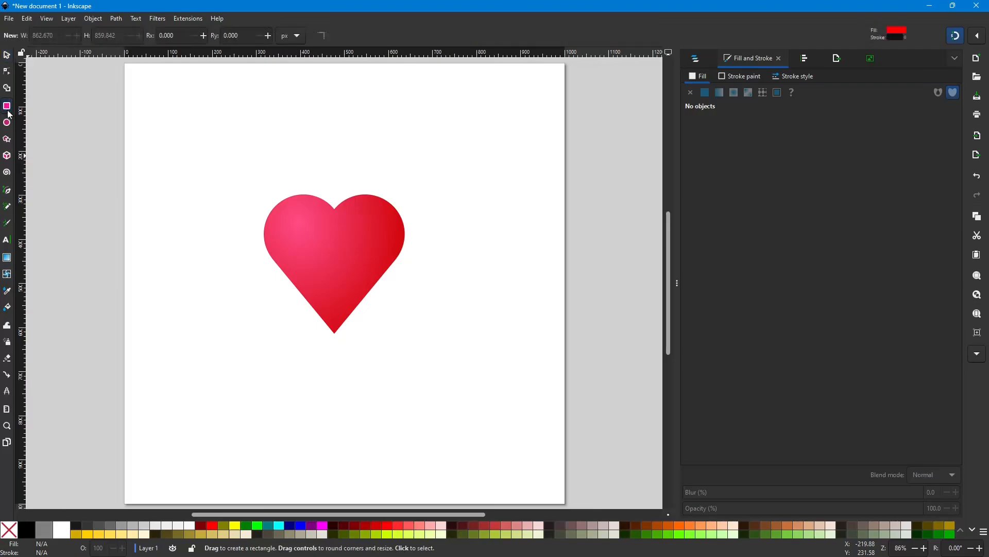
pyautogui.moveTo(193, 391); pyautogui.dragTo(436, 441)
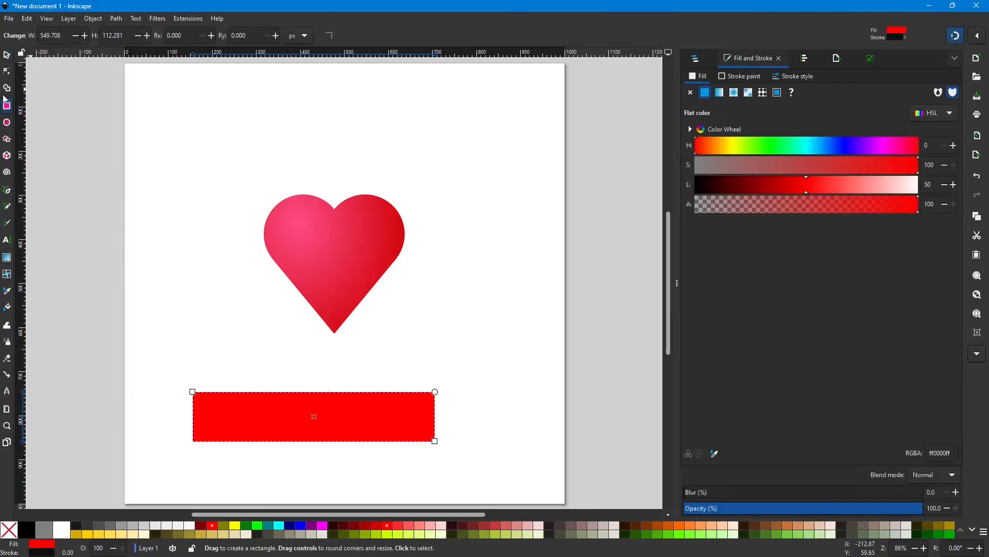
pyautogui.moveTo(135, 275); pyautogui.dragTo(227, 296)
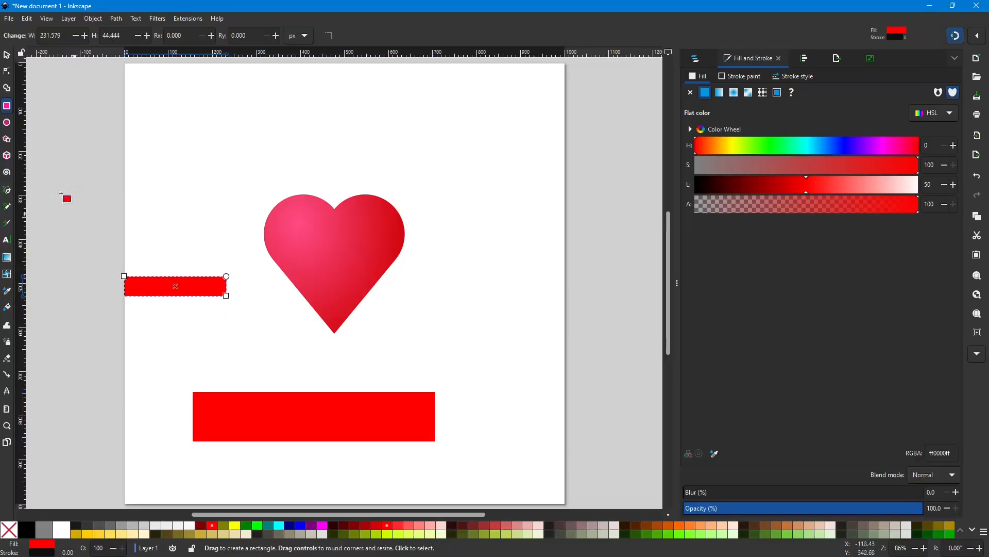
pyautogui.click(9, 56)
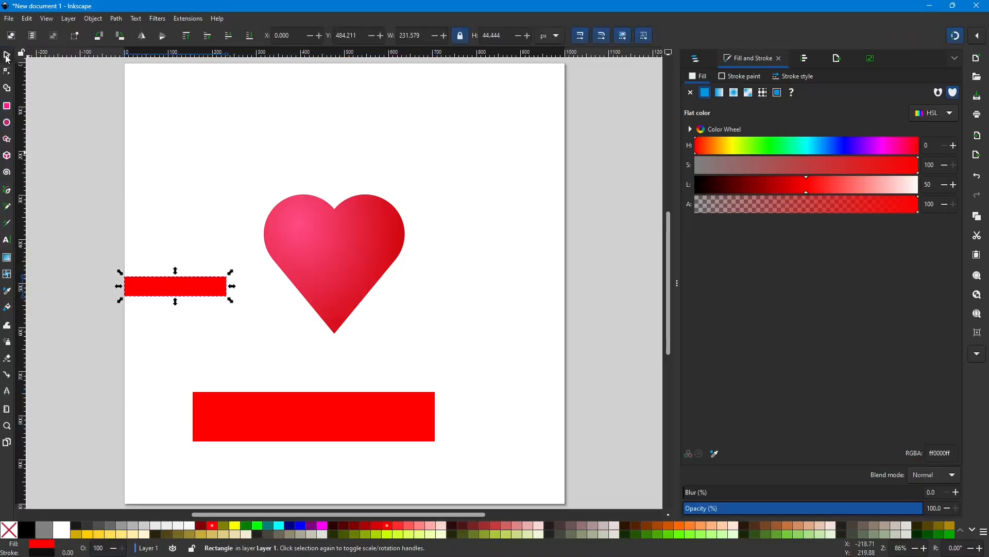
# Show the layers and objects list, move the small rectangle over the large one's left end, and fill it yellow.
pyautogui.click(697, 59)
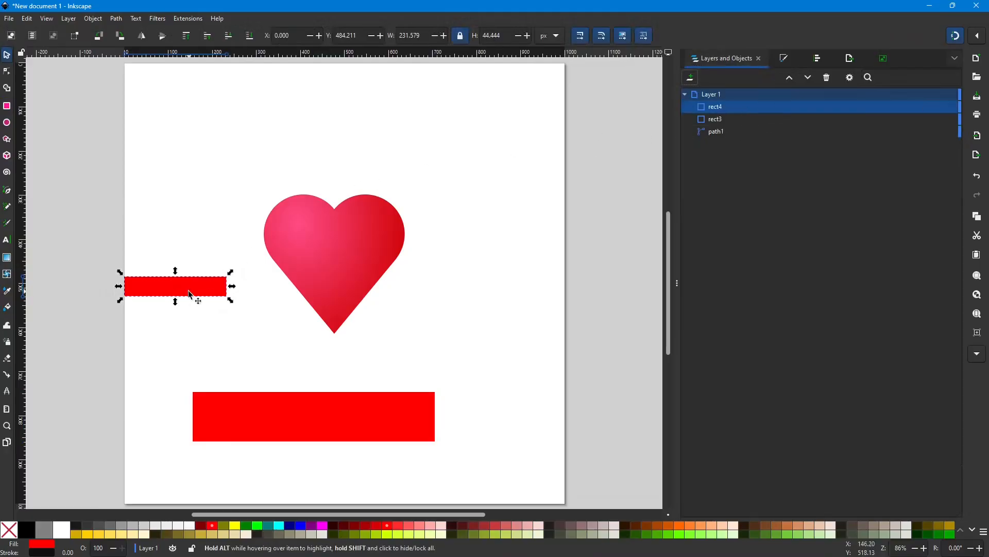
pyautogui.moveTo(182, 294); pyautogui.dragTo(207, 412)
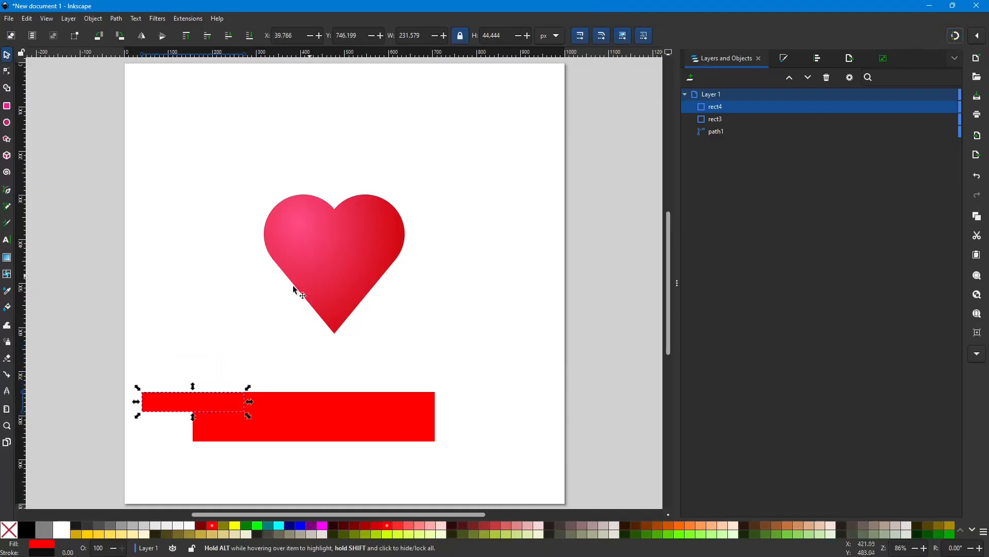
pyautogui.moveTo(175, 411); pyautogui.dragTo(184, 417)
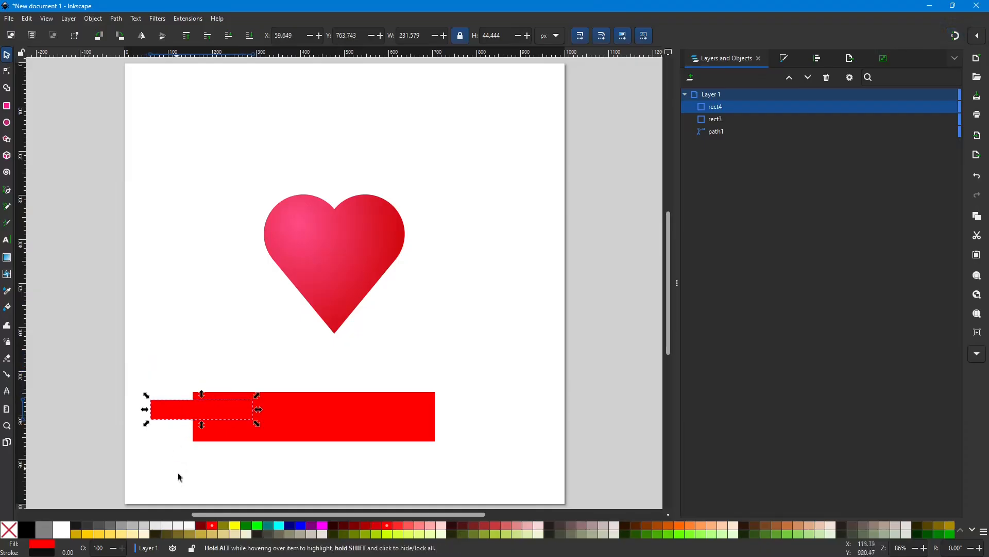
pyautogui.click(235, 525)
pyautogui.moveTo(200, 412)
pyautogui.mouseDown()
pyautogui.moveTo(186, 305)
pyautogui.moveTo(192, 408)
pyautogui.moveTo(183, 415)
pyautogui.moveTo(202, 421)
pyautogui.moveTo(198, 412)
pyautogui.mouseUp()
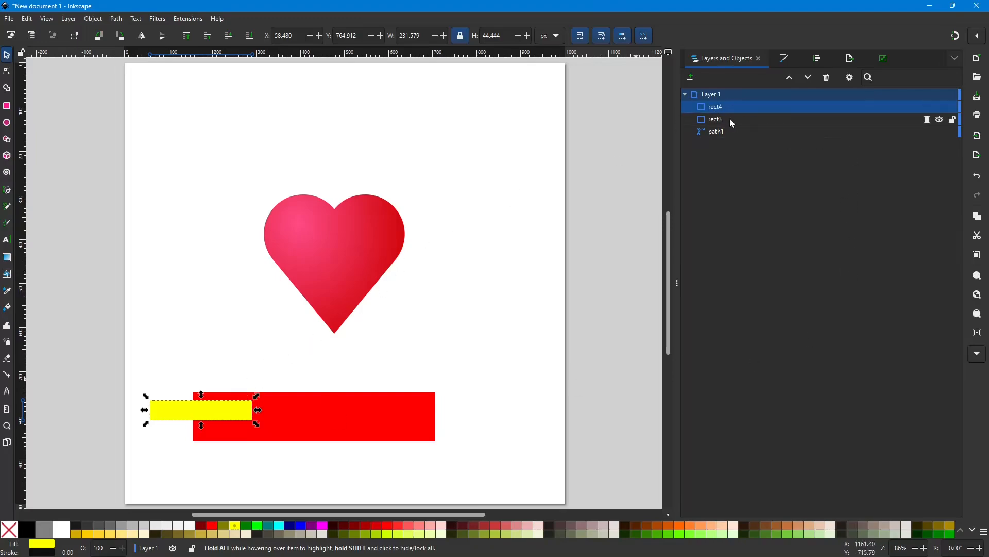
# Move the heart to the page's upper-left area, and shift the yellow rectangle farther onto the red one.
pyautogui.click(740, 131)
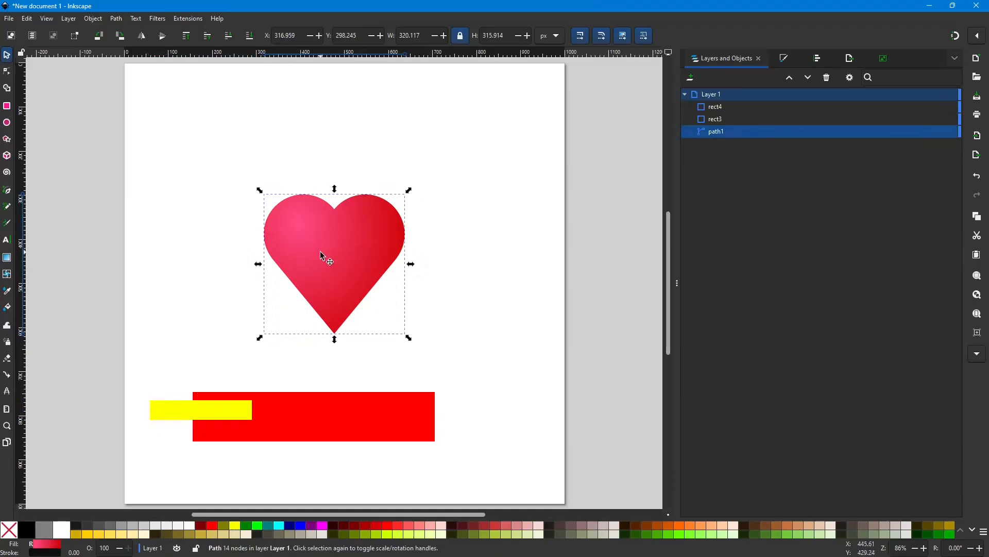
pyautogui.moveTo(327, 256); pyautogui.dragTo(222, 152)
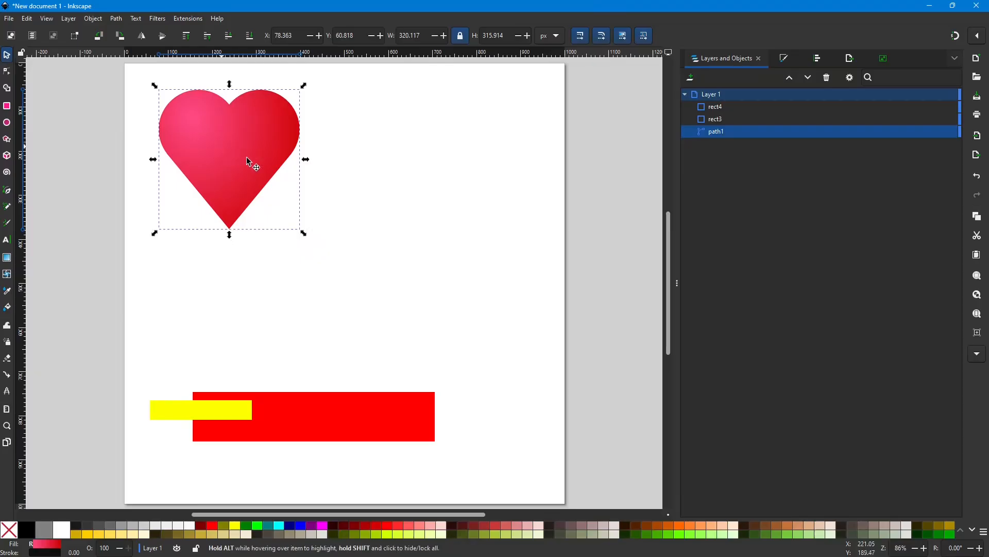
pyautogui.click(730, 116)
pyautogui.click(728, 108)
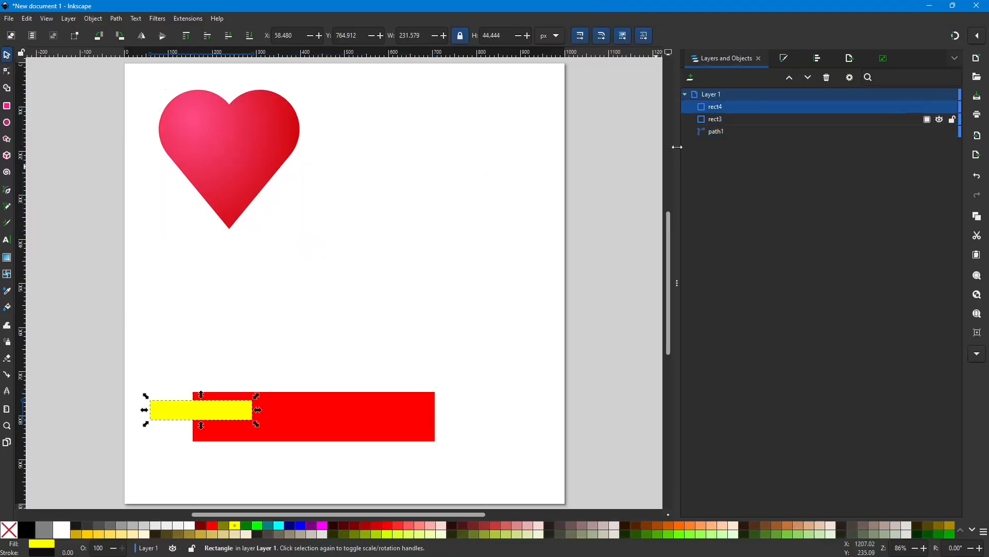
pyautogui.moveTo(201, 410); pyautogui.dragTo(222, 418)
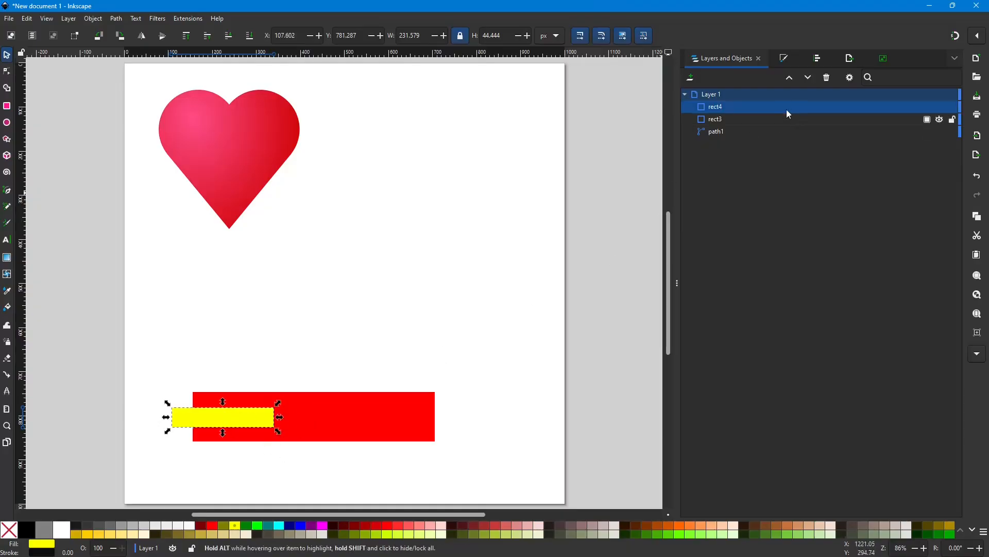
# Select both rectangles and subtract the yellow one from the red one with the Difference path operation.
pyautogui.moveTo(137, 360); pyautogui.dragTo(466, 464)
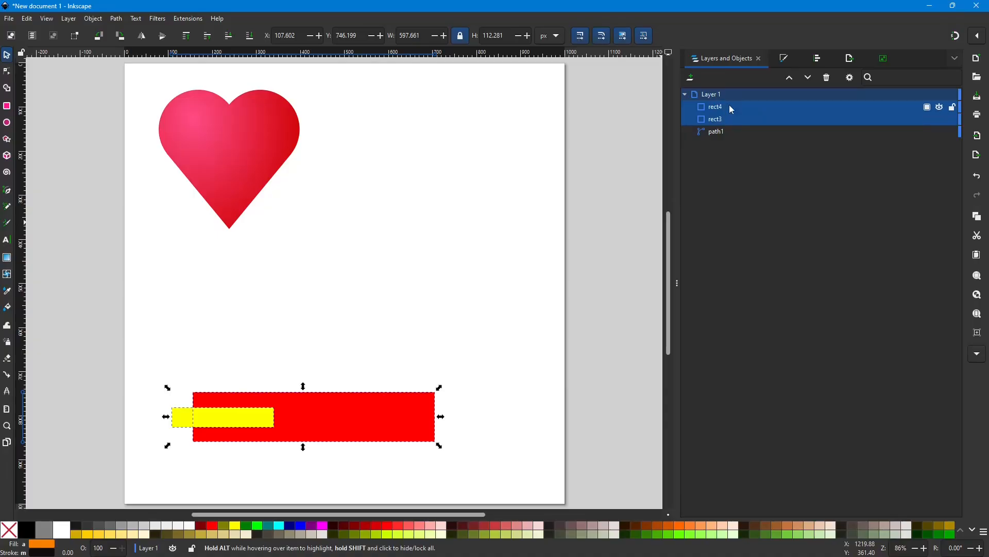
pyautogui.click(116, 19)
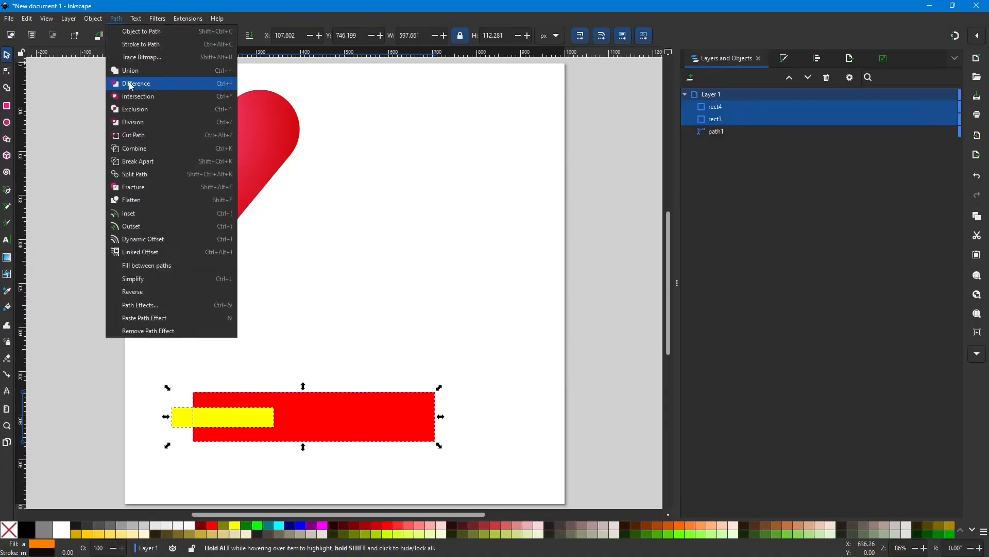
pyautogui.click(741, 185)
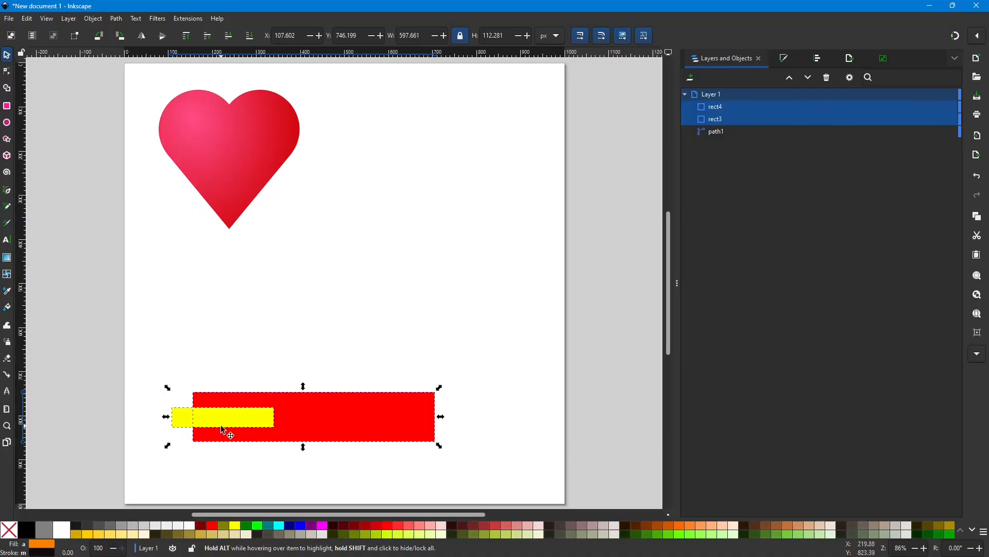
pyautogui.click(114, 19)
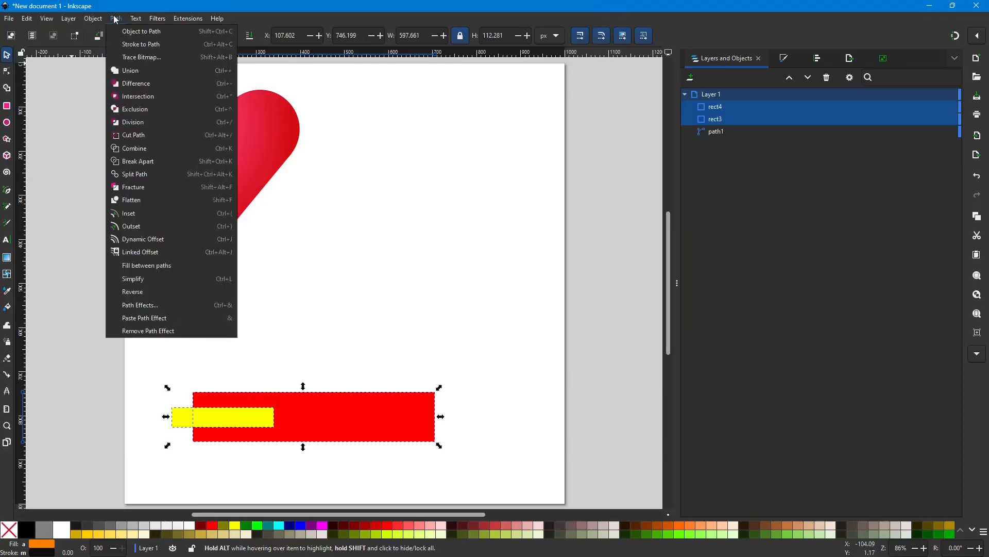
pyautogui.click(125, 82)
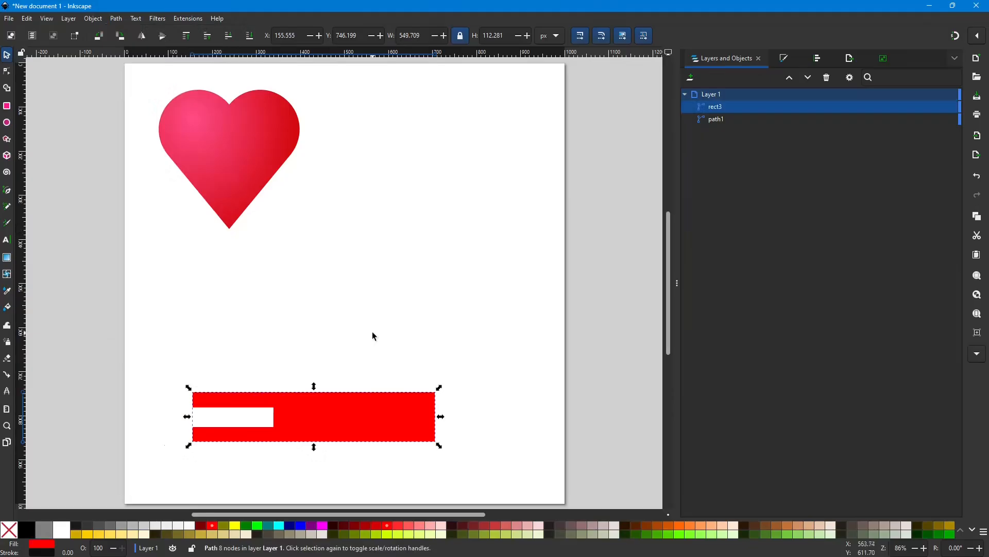
# Draw a yellow rectangle about 324 by 103 px in the page's empty area to the lower right of the heart.
pyautogui.press('Escape')
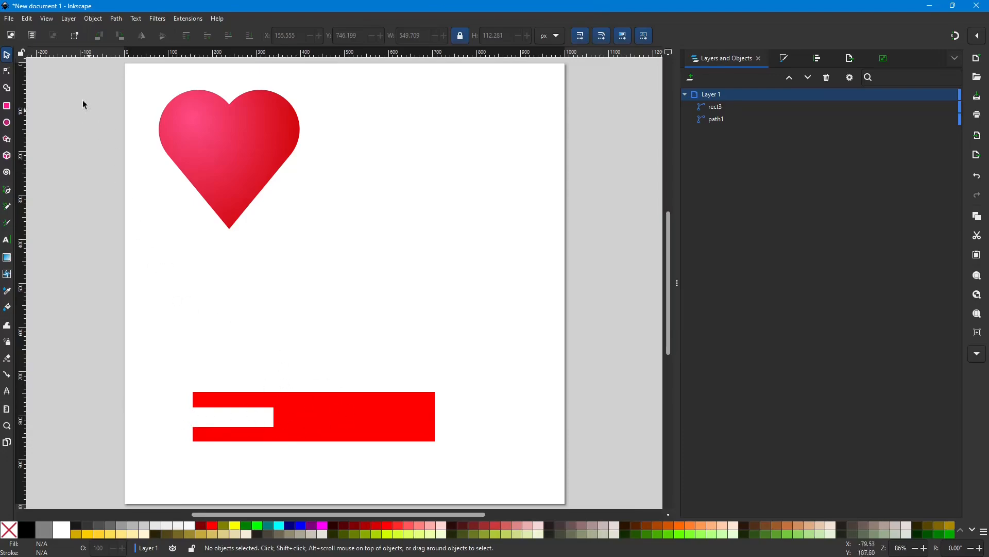
pyautogui.click(7, 106)
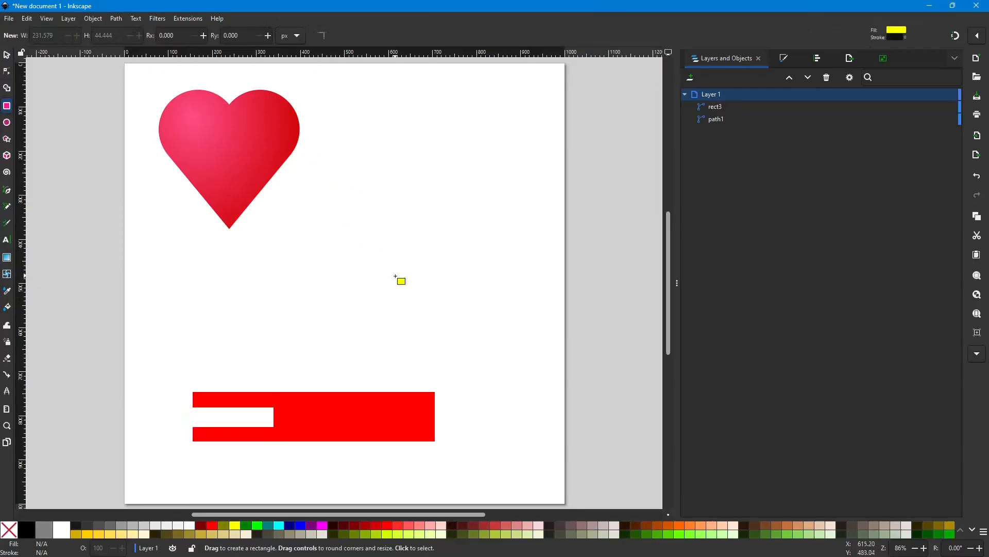
pyautogui.moveTo(360, 256); pyautogui.dragTo(502, 301)
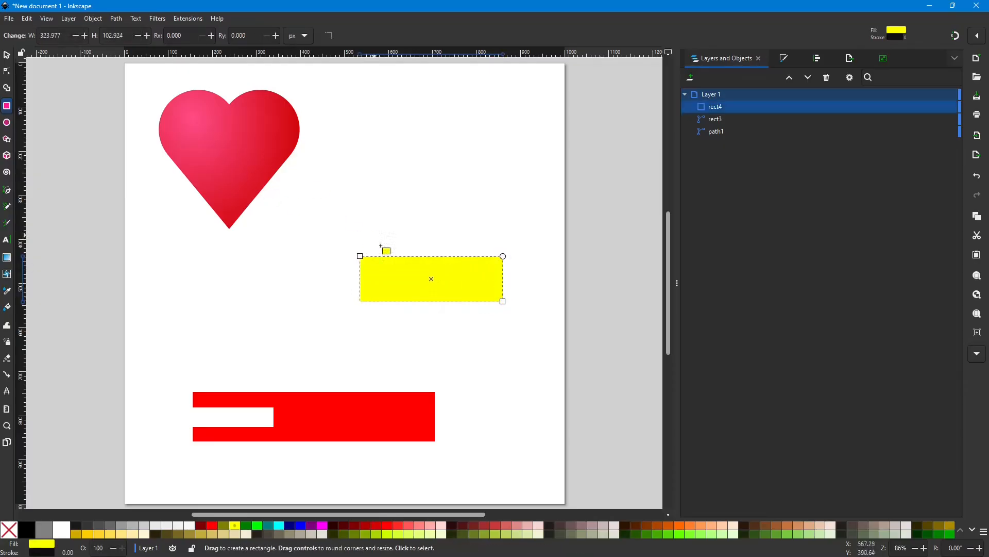
# Draw a circle about 171 px wide overlapping the yellow rectangle's upper edge, fill it purple, and center it over the rectangle.
pyautogui.click(7, 122)
pyautogui.moveTo(387, 221); pyautogui.dragTo(471, 294)
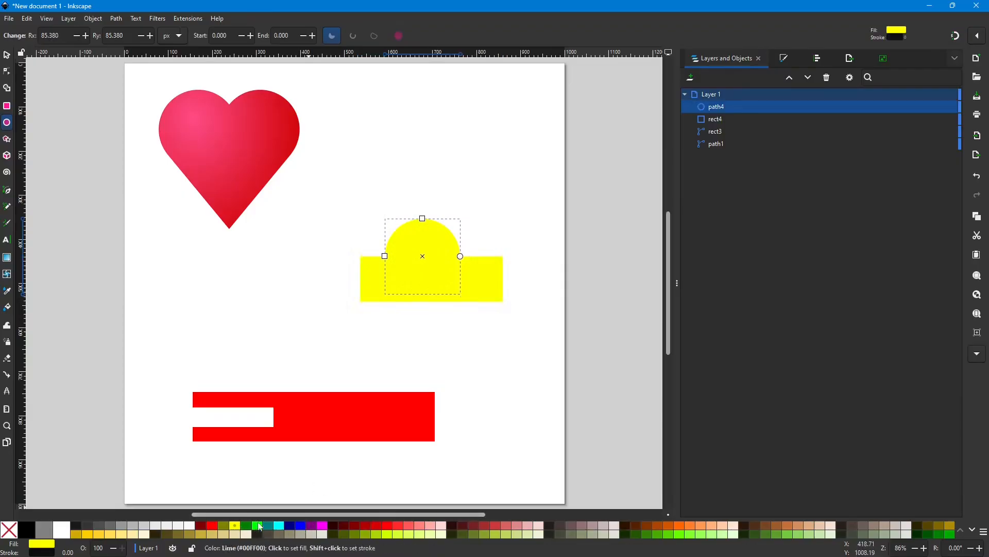
pyautogui.click(313, 526)
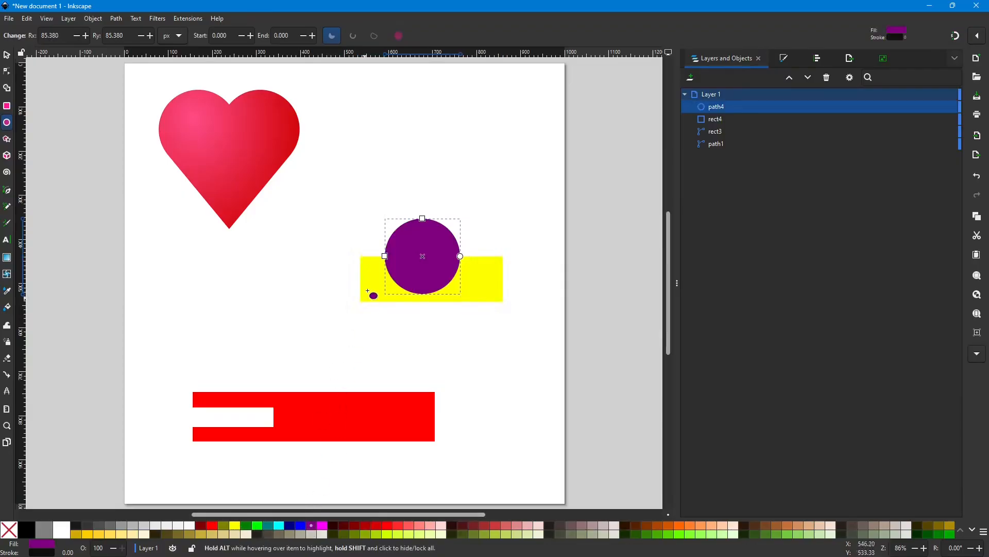
pyautogui.click(7, 61)
pyautogui.moveTo(440, 280)
pyautogui.mouseDown()
pyautogui.moveTo(450, 252)
pyautogui.moveTo(450, 276)
pyautogui.mouseUp()
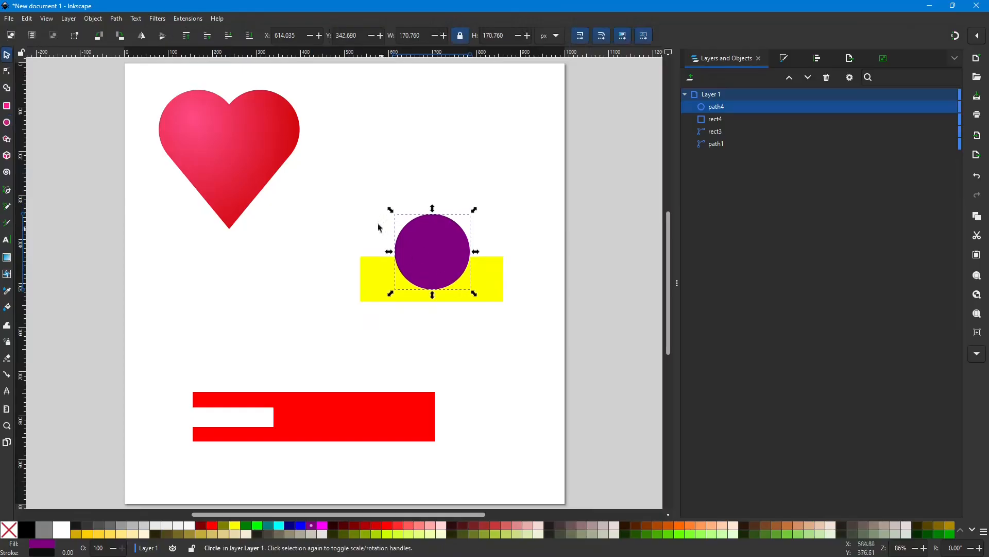
# Select the purple circle and yellow rectangle and apply the Intersection path operation.
pyautogui.moveTo(342, 196); pyautogui.dragTo(522, 335)
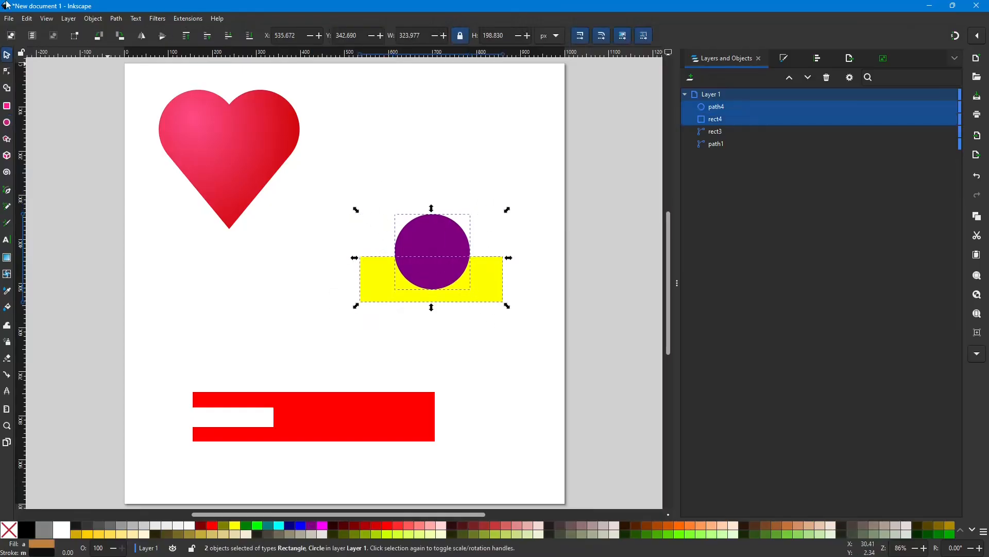
pyautogui.click(116, 19)
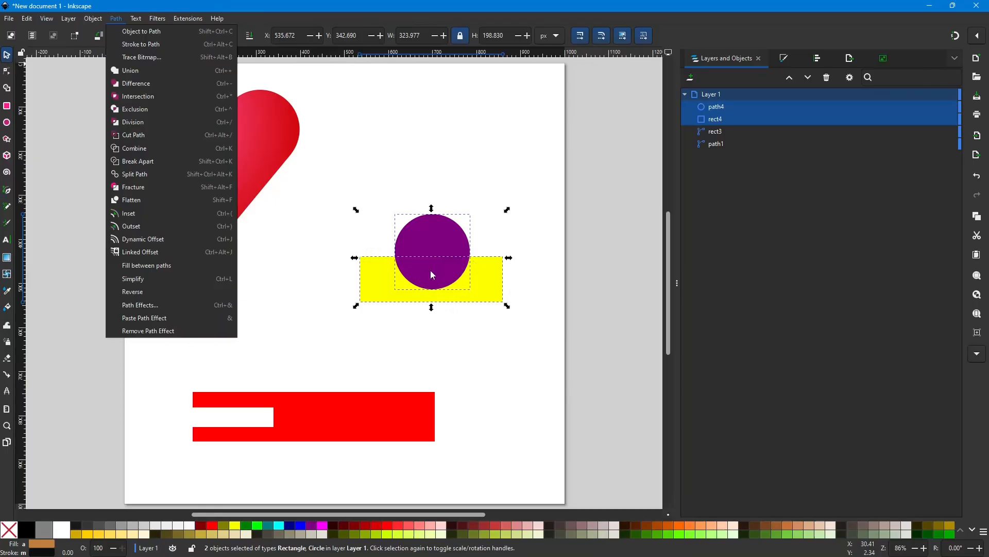
pyautogui.click(128, 97)
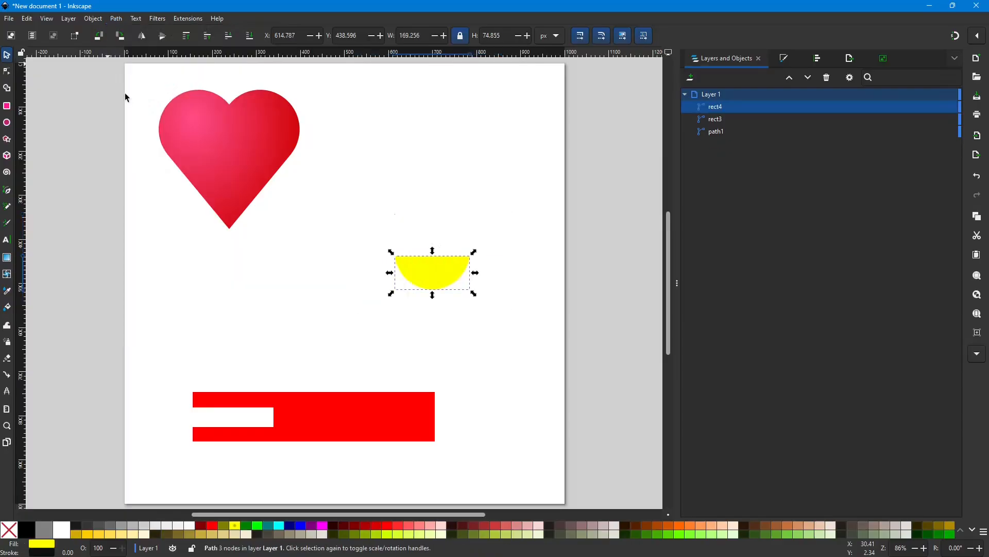
# Enlarge the yellow half-circle to about 359 by 159 px and reposition it right of the heart.
pyautogui.moveTo(428, 269); pyautogui.dragTo(423, 251)
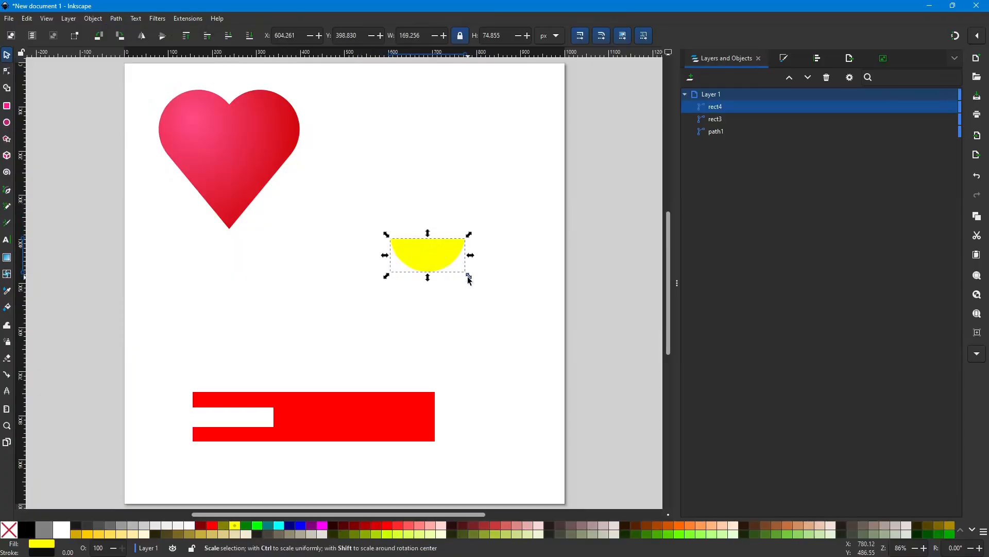
pyautogui.moveTo(469, 280); pyautogui.dragTo(505, 298)
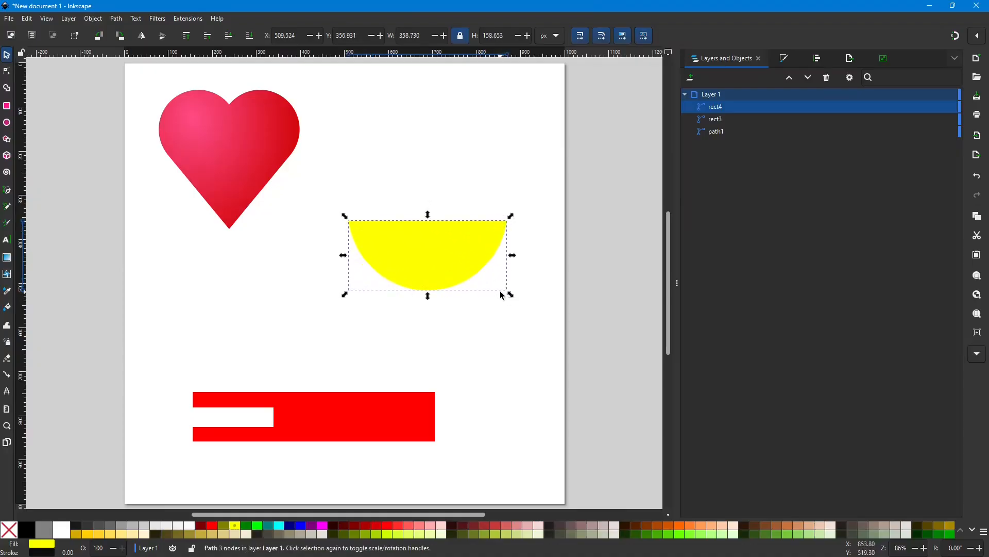
pyautogui.moveTo(454, 254); pyautogui.dragTo(462, 273)
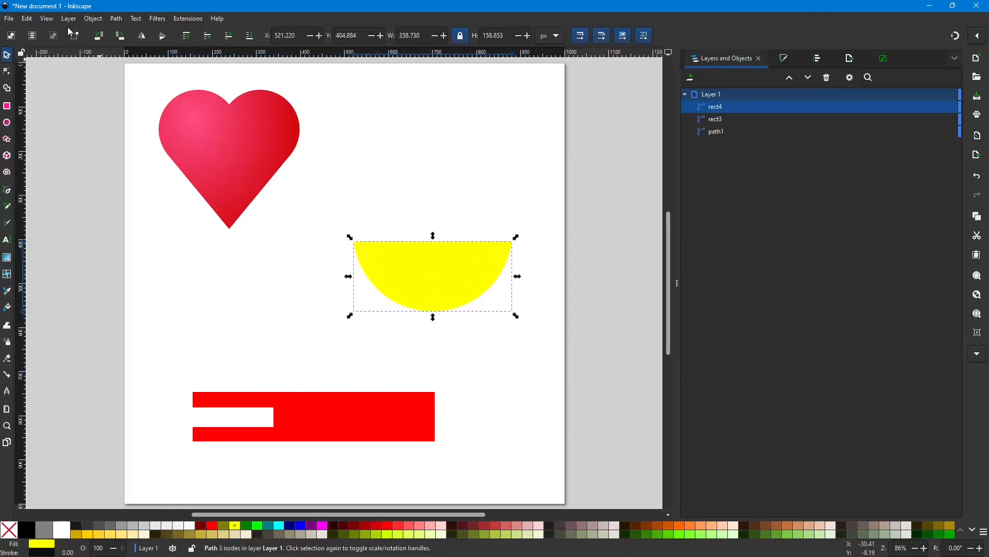
# Undo the half-circle's moves, its enlargement and the Intersection operation.
pyautogui.click(118, 20)
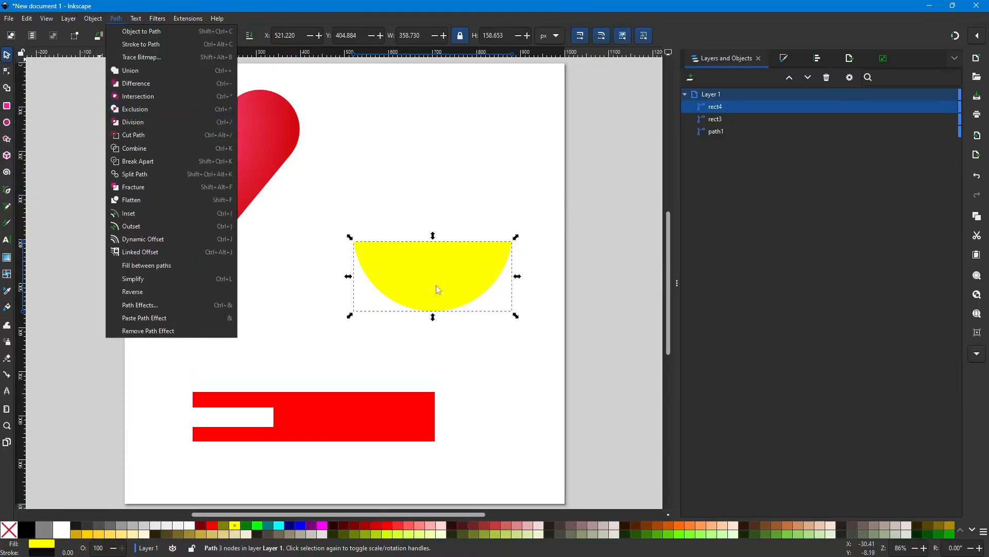
pyautogui.click(431, 209)
pyautogui.hotkey('ctrl', 'z')
pyautogui.hotkey('ctrl', 'z')
pyautogui.hotkey('ctrl', 'z')
pyautogui.hotkey('ctrl', 'z')
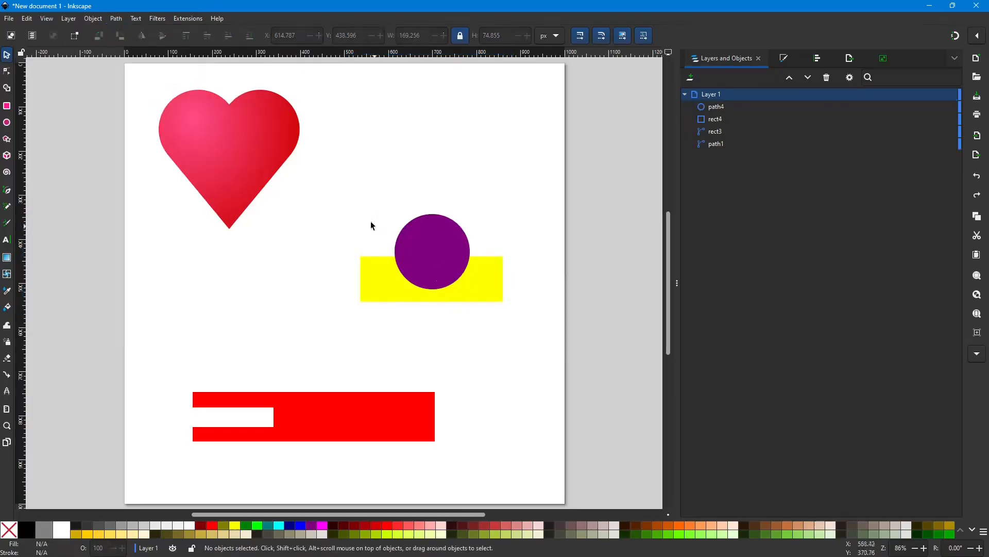
# Apply the Exclusion path operation to the purple circle and yellow rectangle, and undo it.
pyautogui.moveTo(333, 200); pyautogui.dragTo(529, 326)
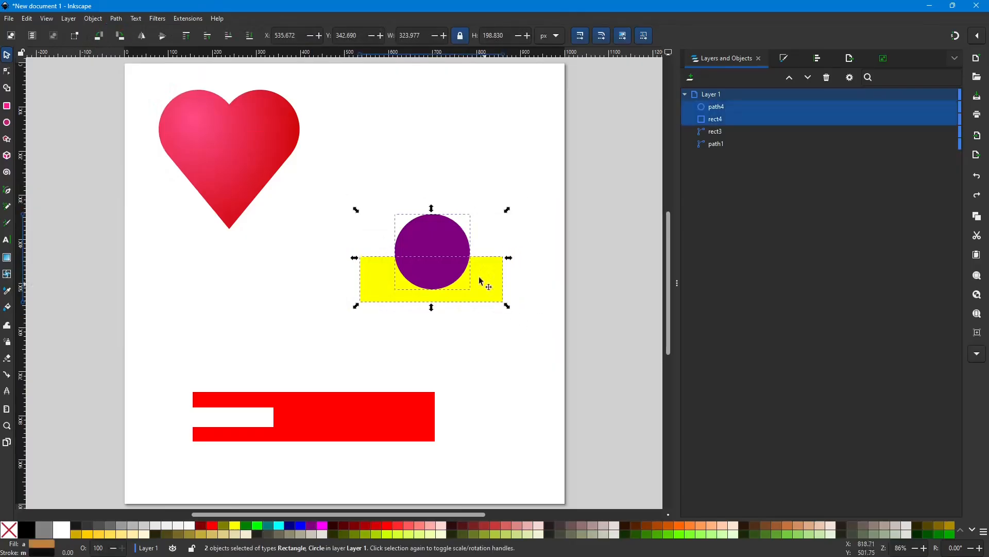
pyautogui.click(117, 20)
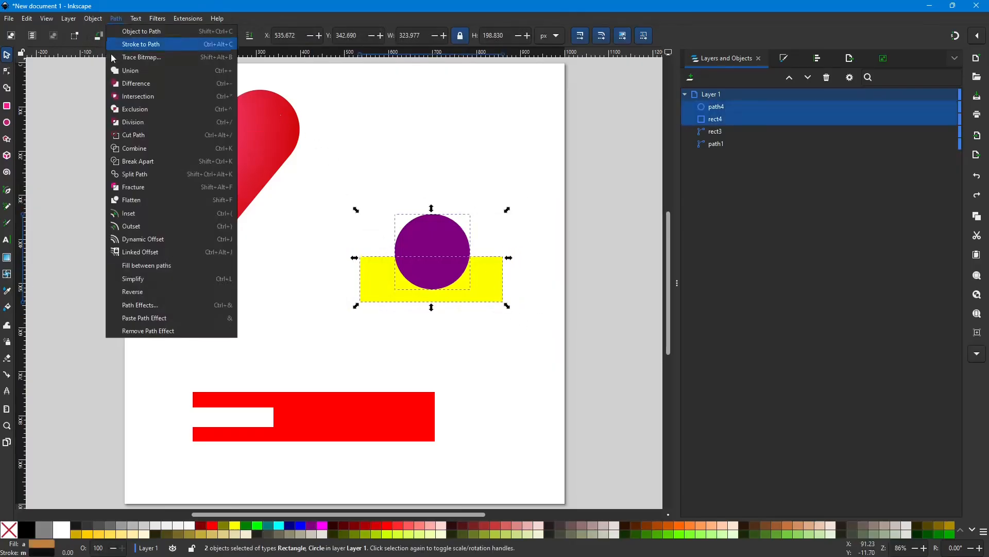
pyautogui.click(128, 109)
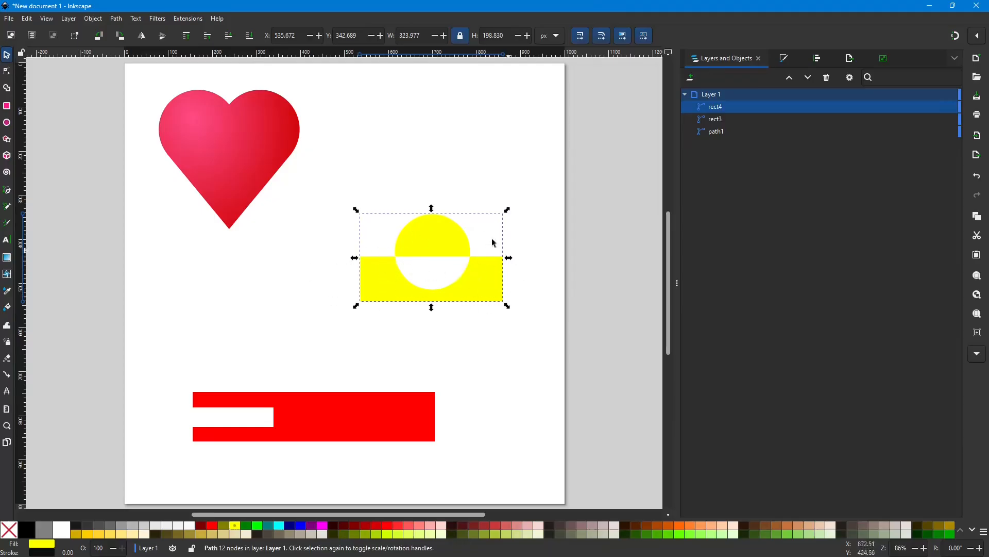
pyautogui.moveTo(321, 184); pyautogui.dragTo(539, 337)
pyautogui.hotkey('ctrl', 'z')
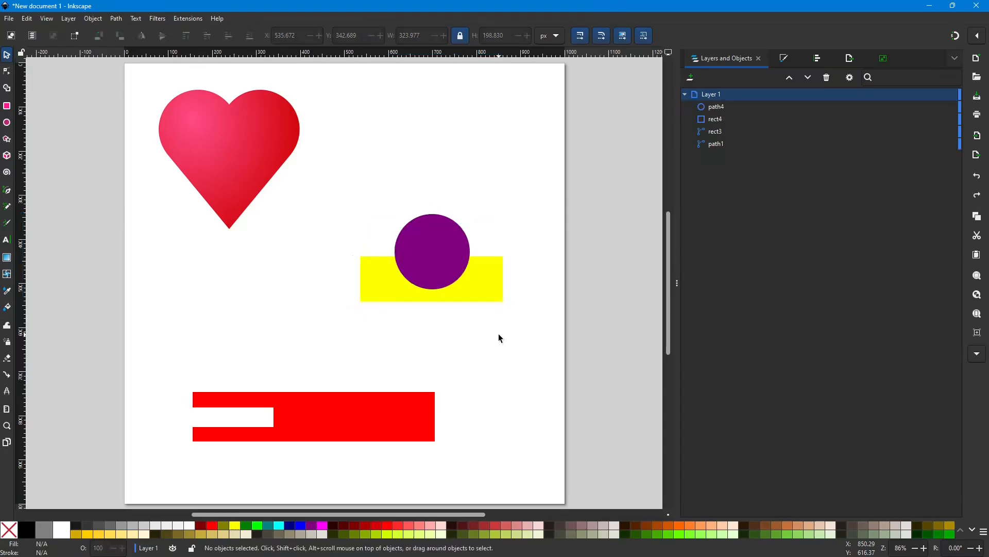
# Select the purple circle and yellow rectangle and split them with the Division path operation.
pyautogui.click(116, 18)
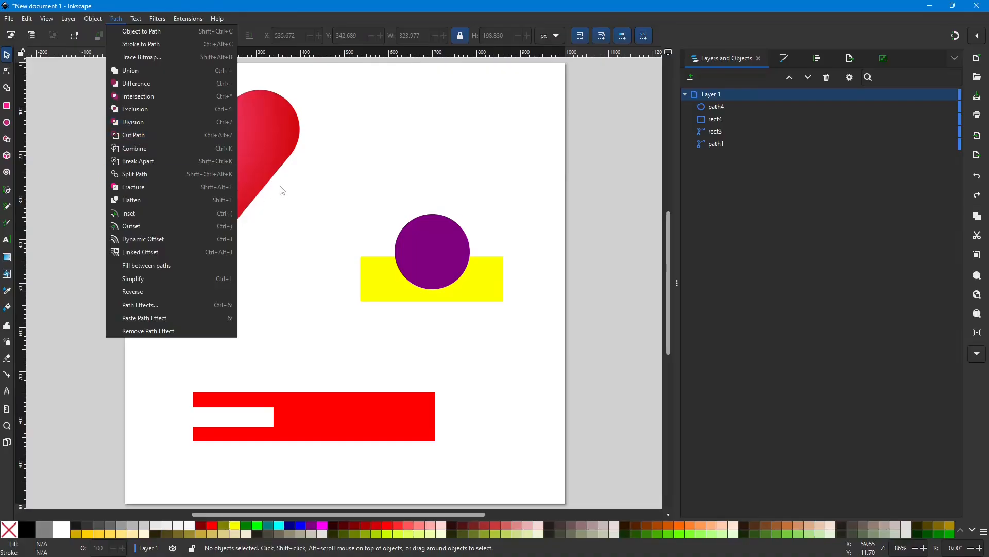
pyautogui.click(448, 255)
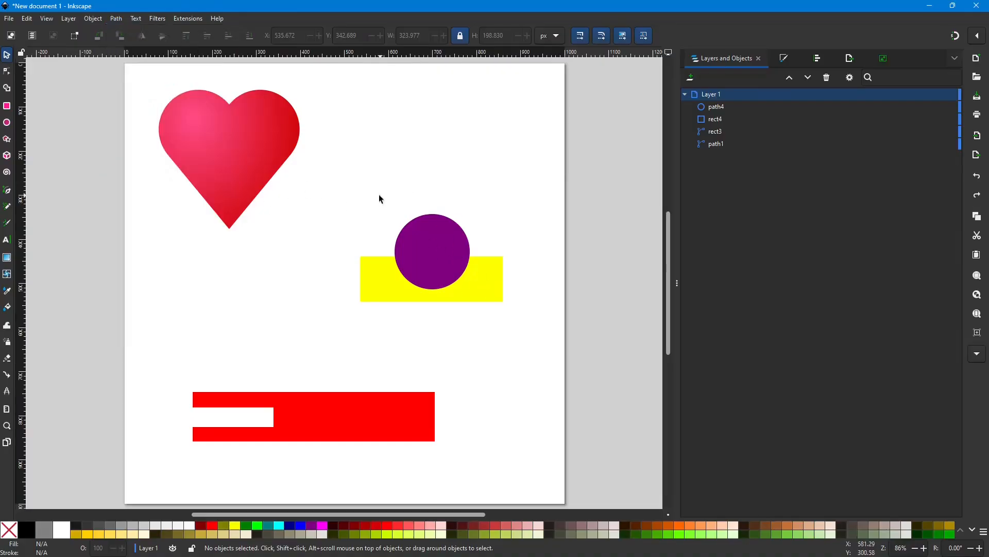
pyautogui.moveTo(338, 197); pyautogui.dragTo(543, 336)
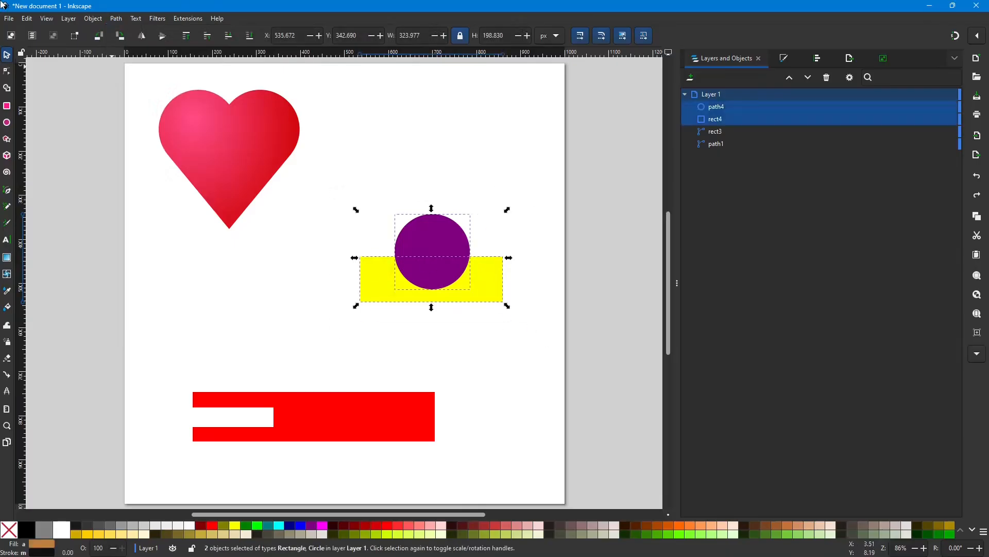
pyautogui.click(116, 19)
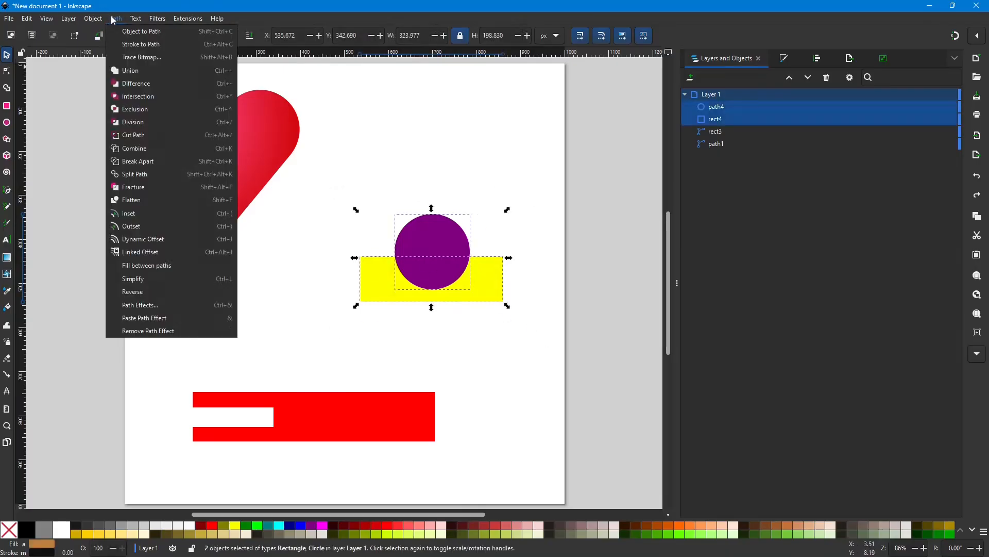
pyautogui.click(125, 123)
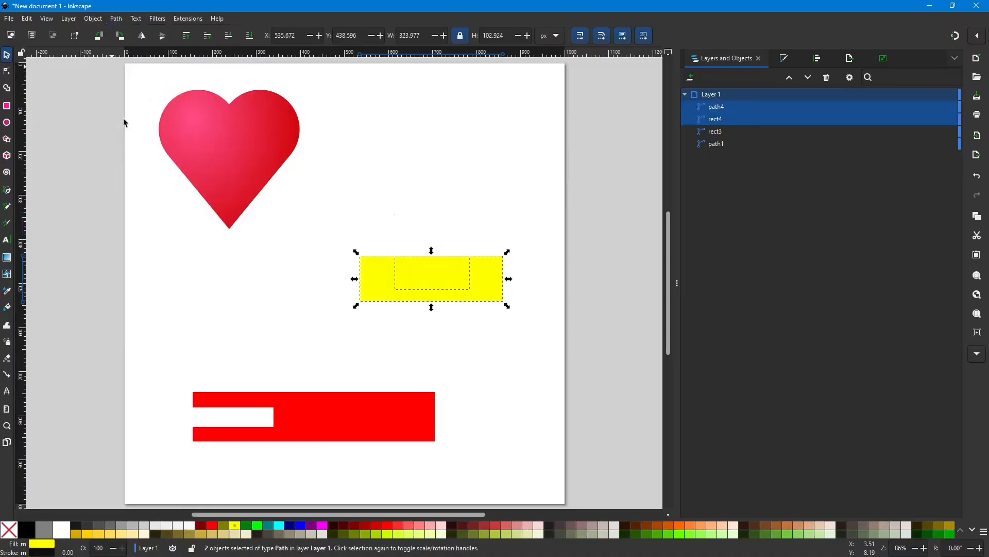
# Move the divided pieces apart so the half-circle sits above the notched rectangle.
pyautogui.moveTo(449, 281); pyautogui.dragTo(444, 242)
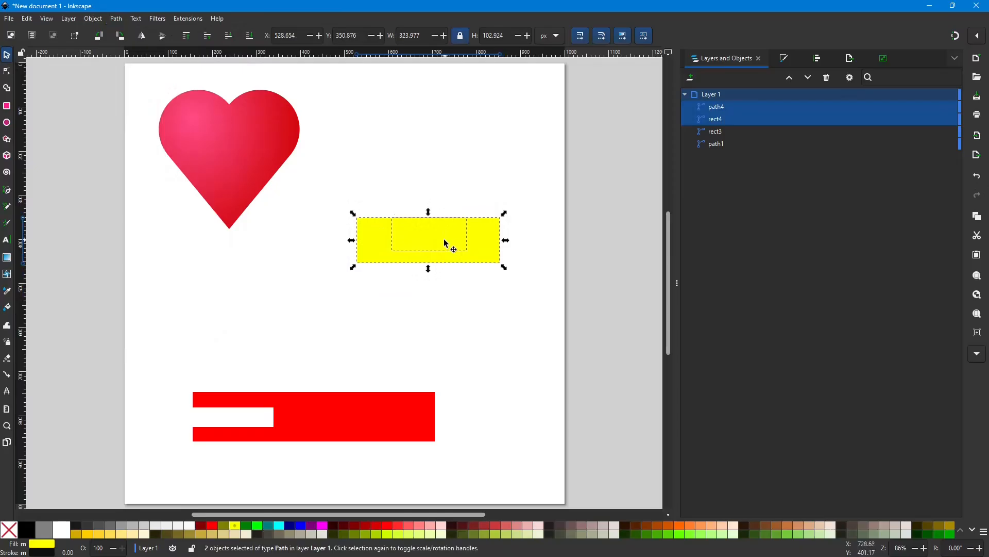
pyautogui.click(725, 107)
pyautogui.moveTo(443, 227); pyautogui.dragTo(441, 182)
pyautogui.moveTo(449, 251); pyautogui.dragTo(454, 282)
pyautogui.moveTo(429, 191); pyautogui.dragTo(435, 237)
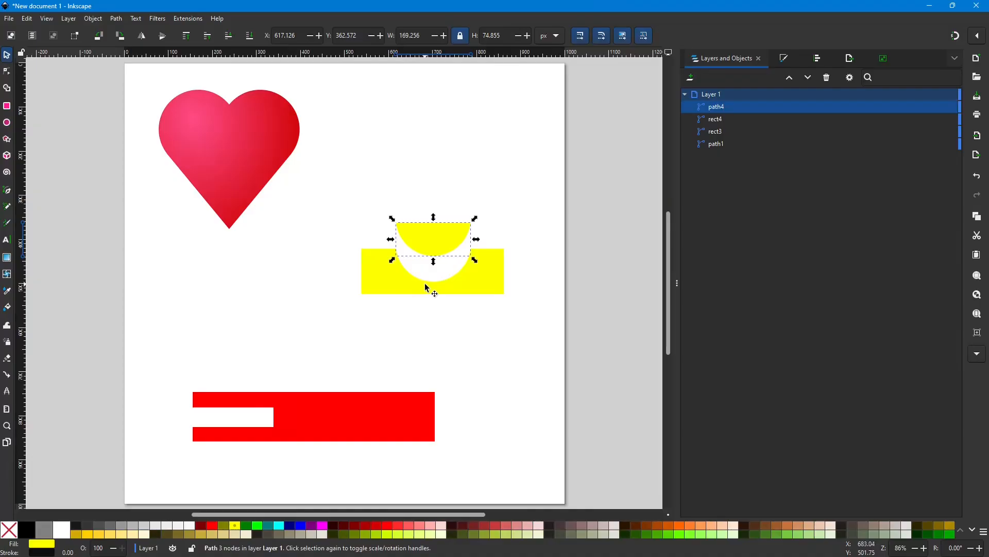
pyautogui.moveTo(445, 244); pyautogui.dragTo(436, 216)
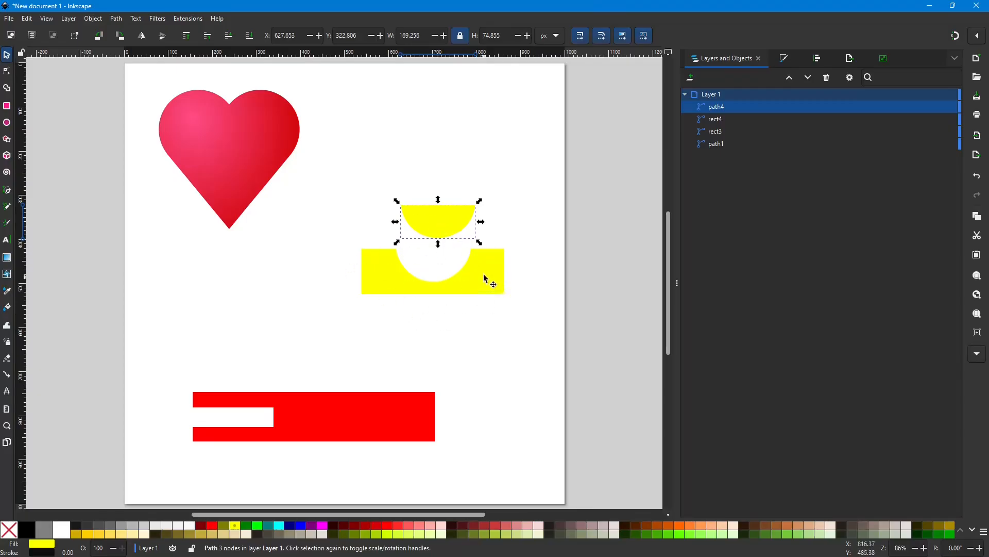
pyautogui.moveTo(437, 219)
pyautogui.mouseDown()
pyautogui.moveTo(430, 169)
pyautogui.moveTo(442, 269)
pyautogui.moveTo(440, 228)
pyautogui.mouseUp()
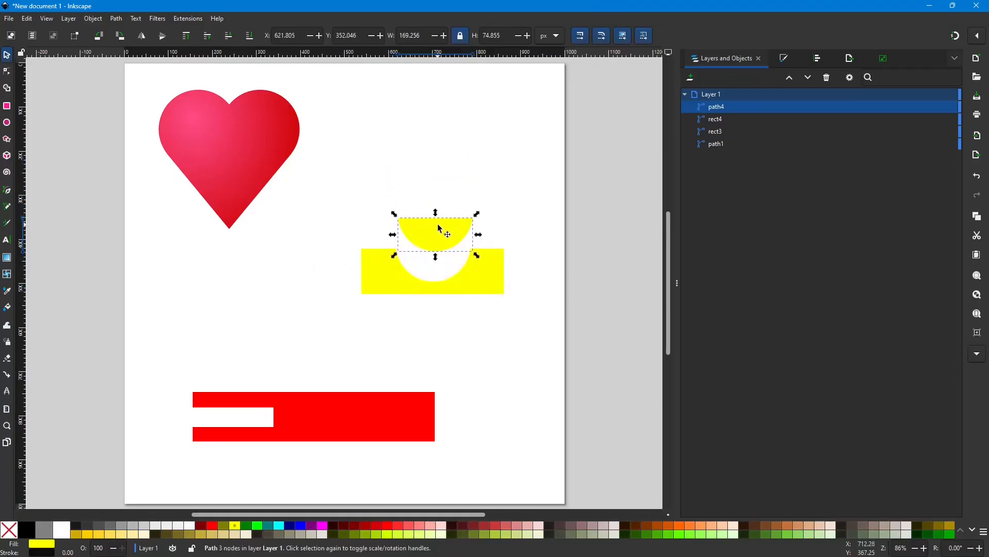
# Undo the piece movements and the Division operation.
pyautogui.hotkey('ctrl', 'z')
pyautogui.hotkey('ctrl', 'z')
pyautogui.hotkey('ctrl', 'z')
pyautogui.hotkey('ctrl', 'z')
pyautogui.hotkey('ctrl', 'z')
pyautogui.hotkey('ctrl', 'z')
pyautogui.hotkey('ctrl', 'z')
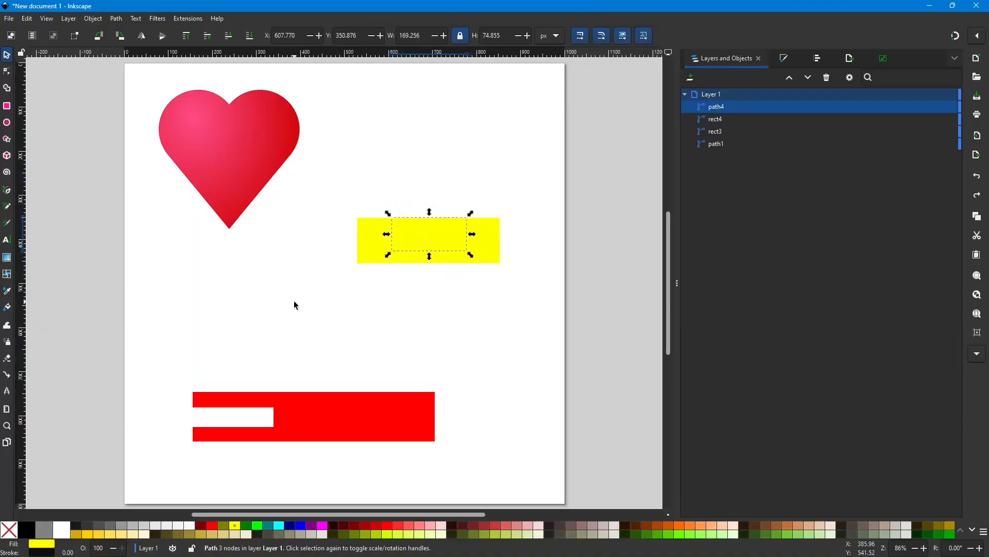
pyautogui.hotkey('ctrl', 'z')
pyautogui.hotkey('ctrl', 'z')
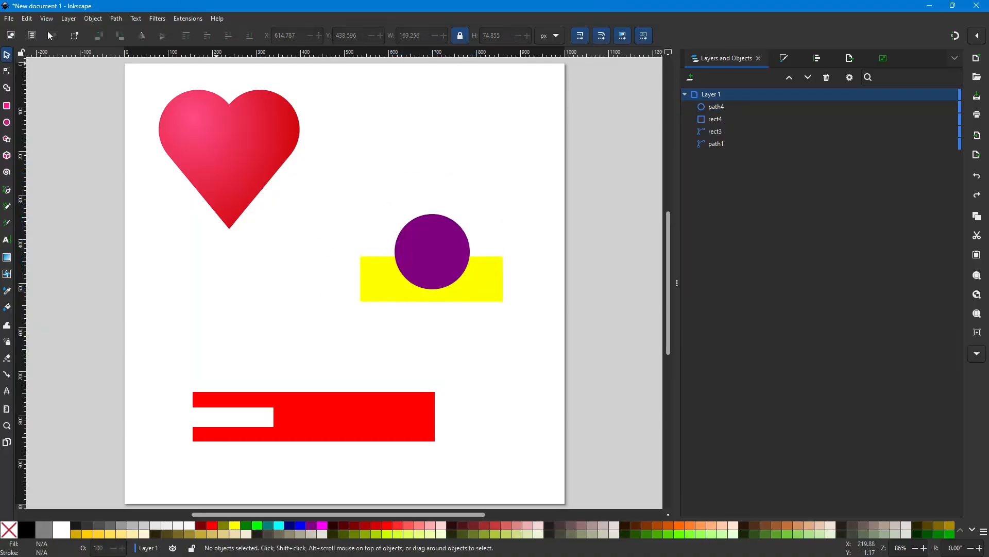
# Select the purple circle and yellow rectangle and apply the Cut Path operation.
pyautogui.click(116, 19)
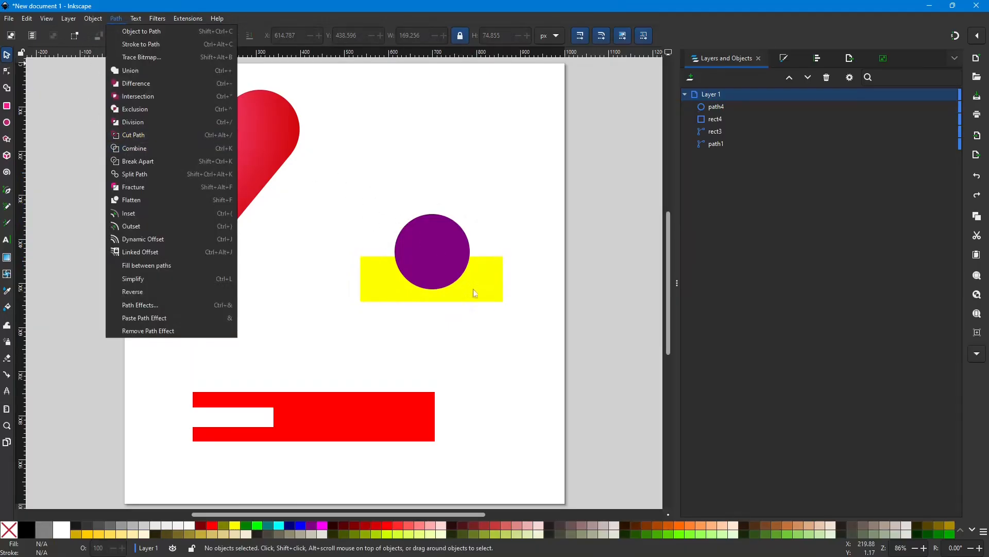
pyautogui.click(432, 266)
pyautogui.moveTo(343, 197); pyautogui.dragTo(521, 332)
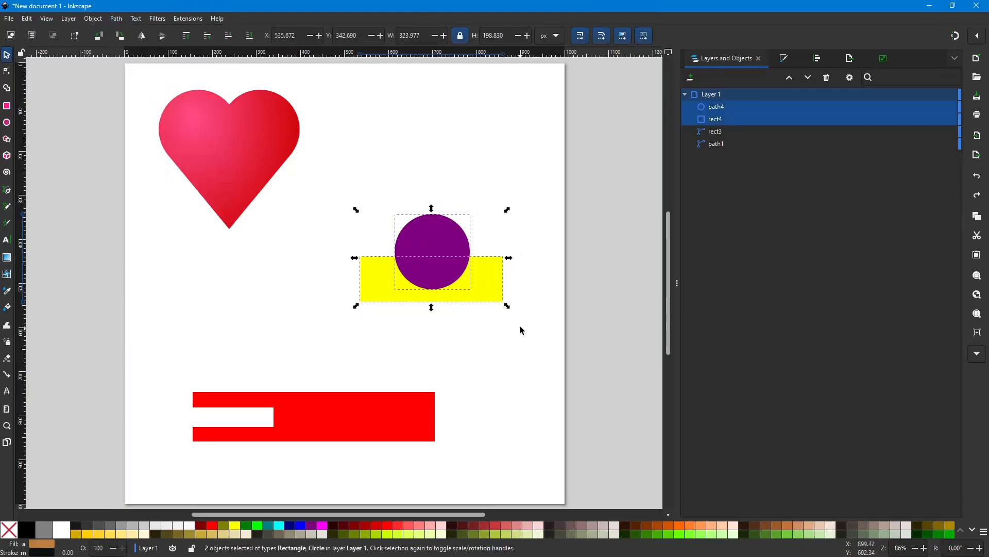
pyautogui.click(117, 19)
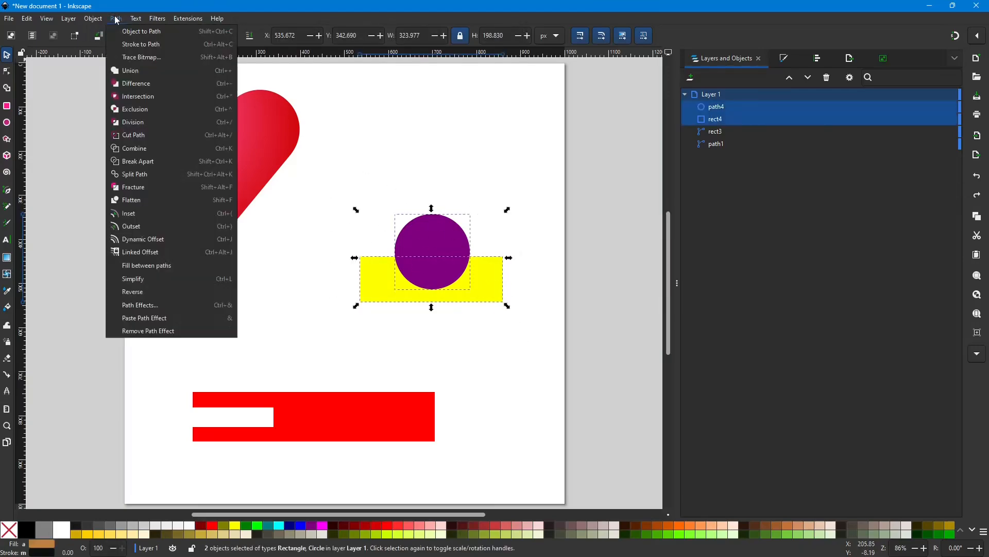
pyautogui.click(120, 135)
# Deselect the cut pieces and select path4 in the objects list to examine its outline on the page.
pyautogui.click(442, 222)
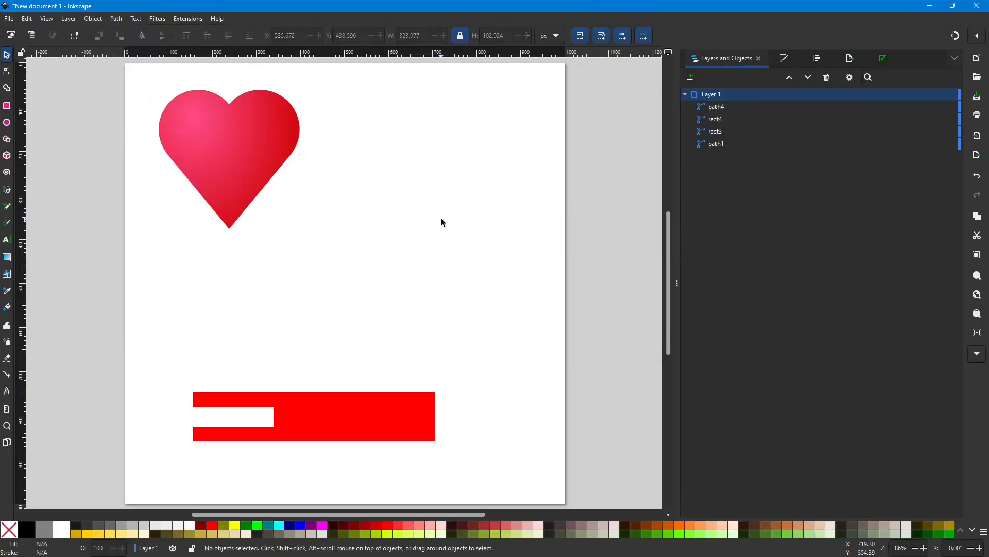
pyautogui.click(739, 106)
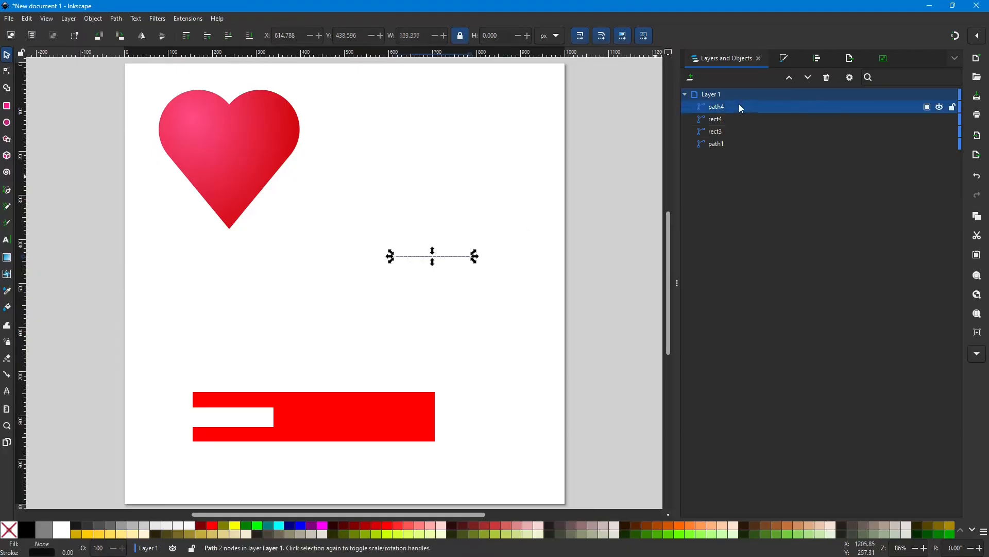
pyautogui.moveTo(378, 241); pyautogui.dragTo(506, 288)
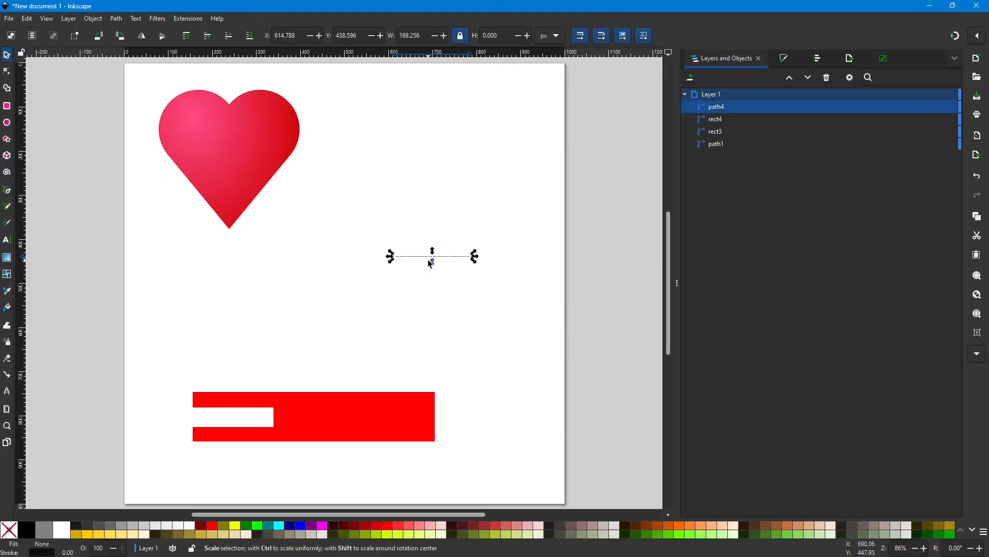
# Undo the Cut Path operation and move the purple circle down so it crosses the middle of the yellow rectangle.
pyautogui.moveTo(349, 231); pyautogui.dragTo(530, 315)
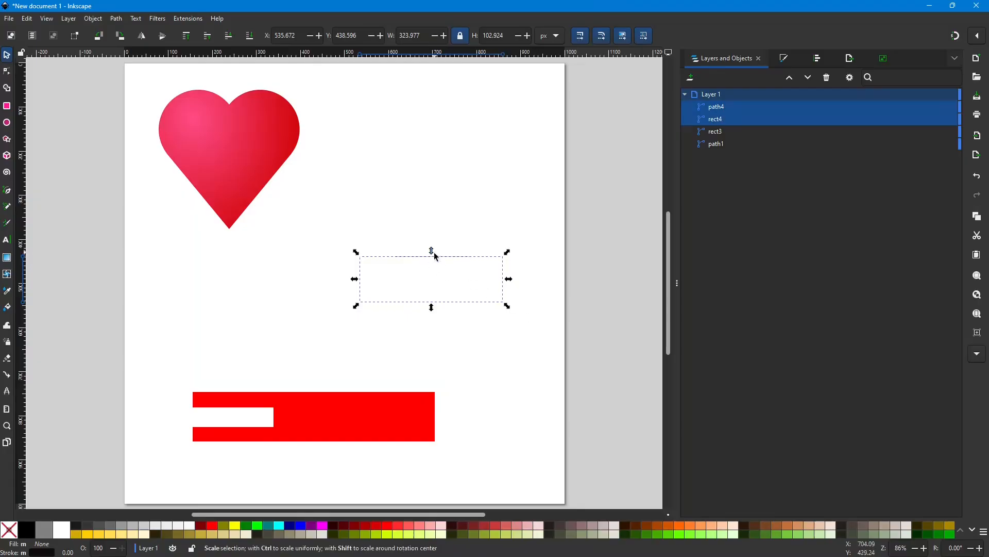
pyautogui.click(436, 265)
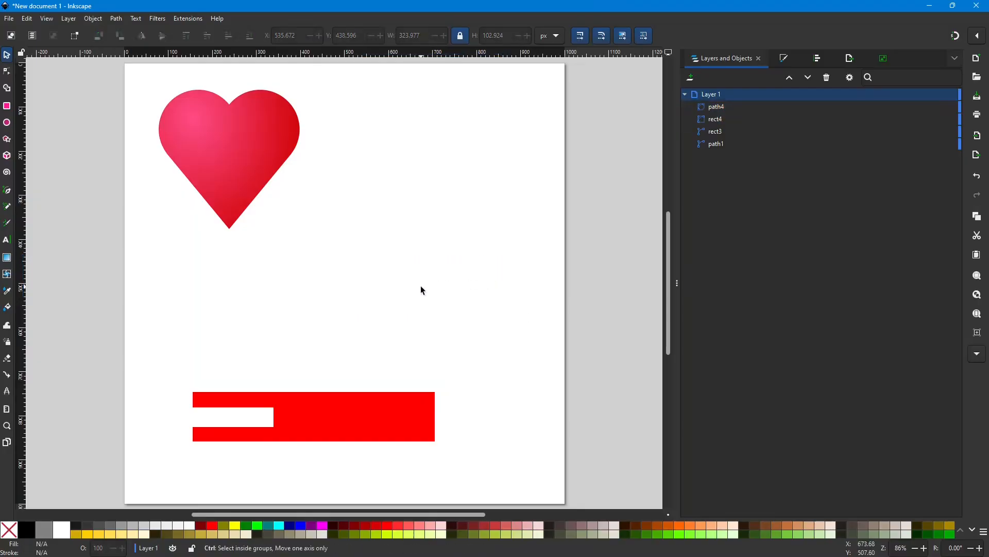
pyautogui.hotkey('ctrl', 'z')
pyautogui.moveTo(431, 269)
pyautogui.mouseDown()
pyautogui.moveTo(459, 273)
pyautogui.moveTo(445, 267)
pyautogui.moveTo(439, 214)
pyautogui.moveTo(440, 264)
pyautogui.mouseUp()
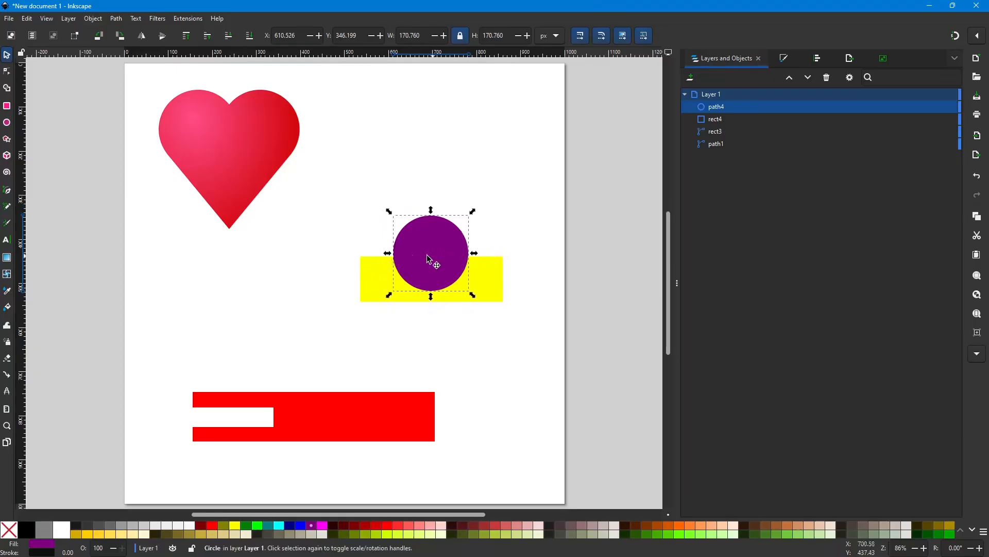
pyautogui.moveTo(433, 264); pyautogui.dragTo(436, 294)
pyautogui.moveTo(316, 238); pyautogui.dragTo(534, 312)
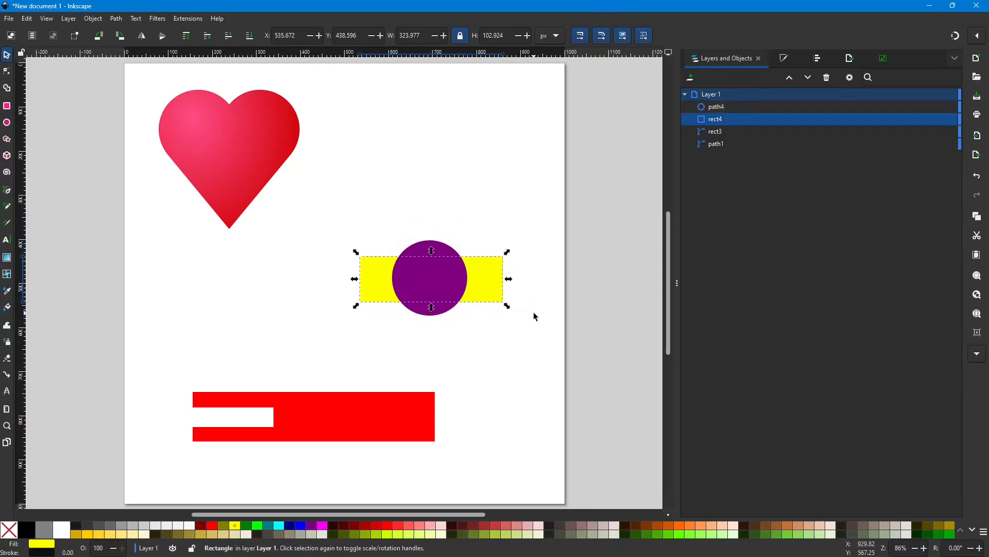
pyautogui.click(114, 19)
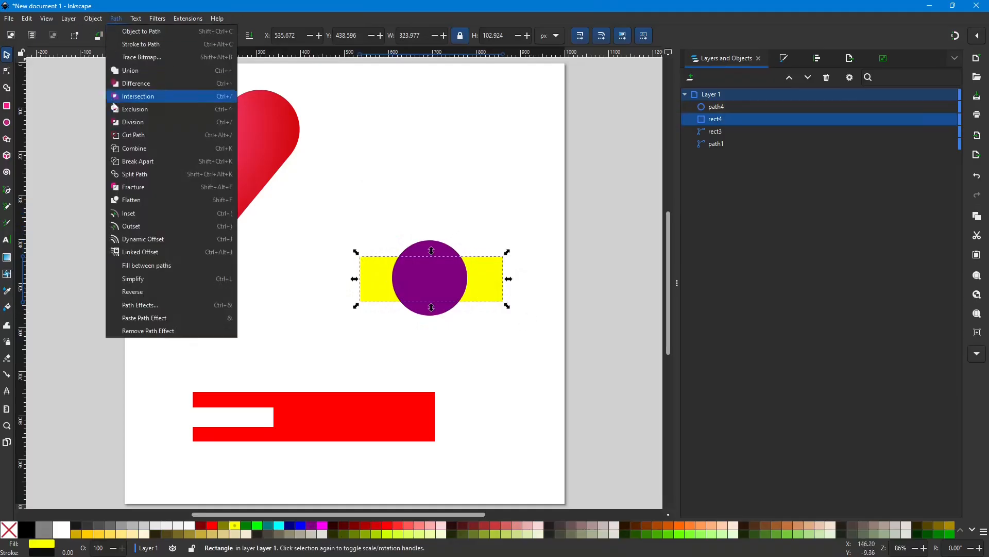
pyautogui.click(125, 136)
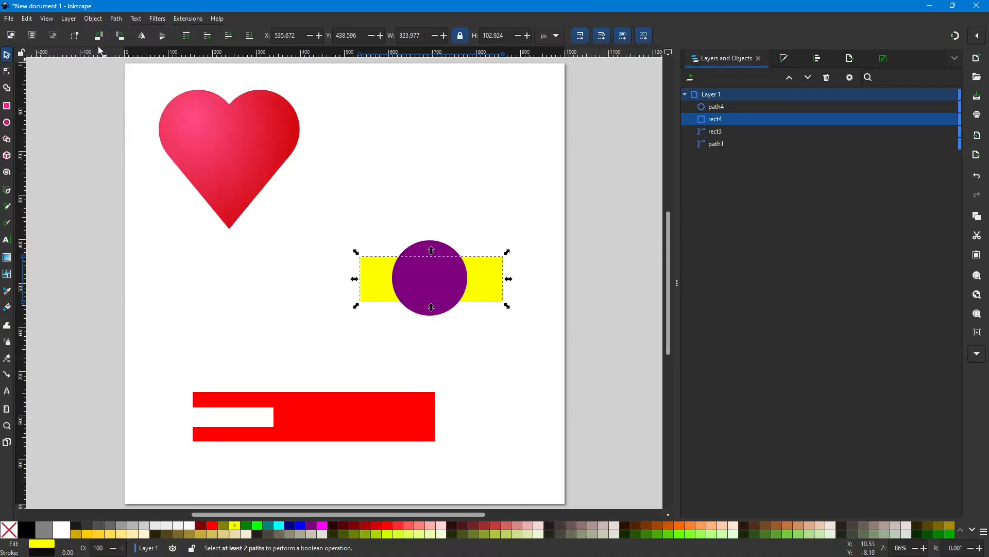
pyautogui.click(114, 20)
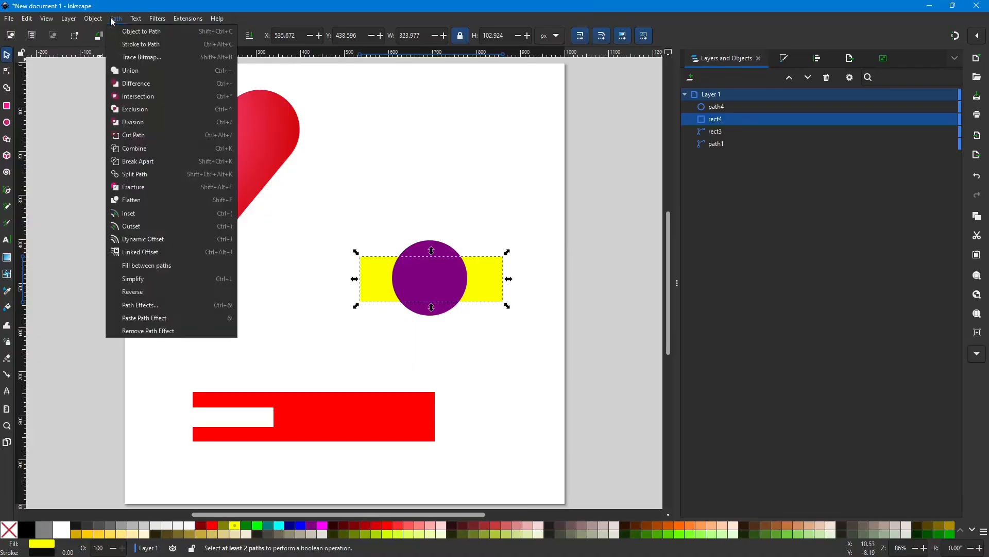
pyautogui.click(124, 135)
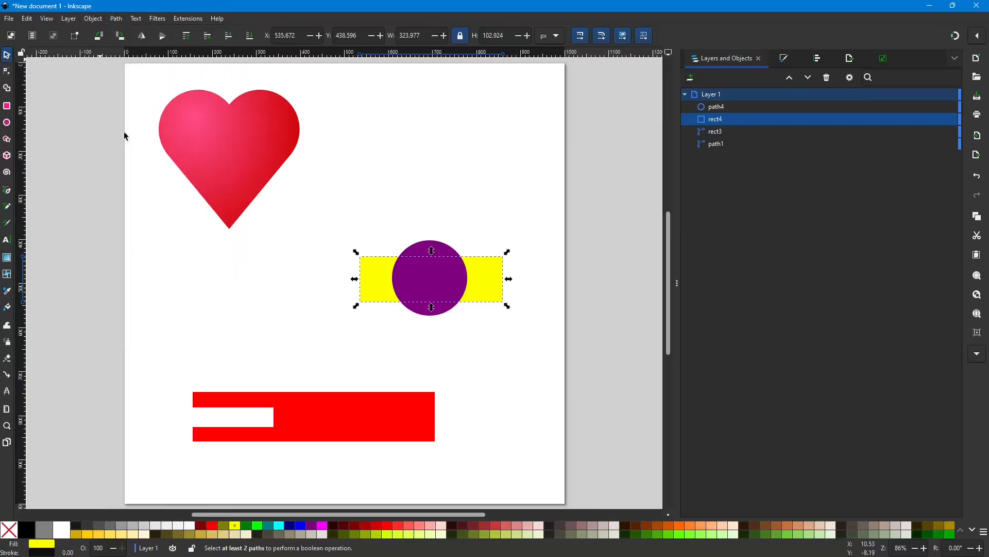
# Select both the purple circle and the yellow rectangle and apply the Cut Path operation.
pyautogui.moveTo(314, 191); pyautogui.dragTo(555, 363)
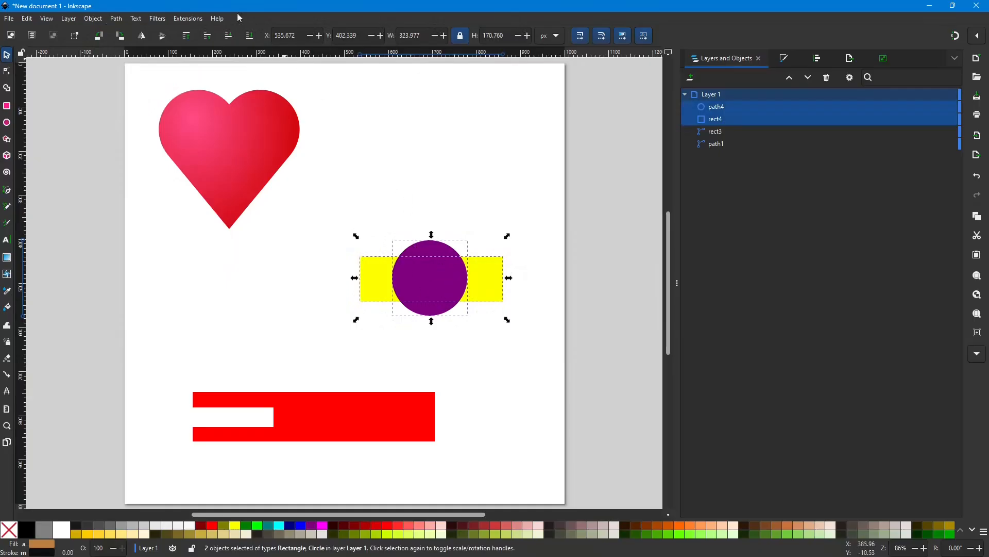
pyautogui.click(116, 19)
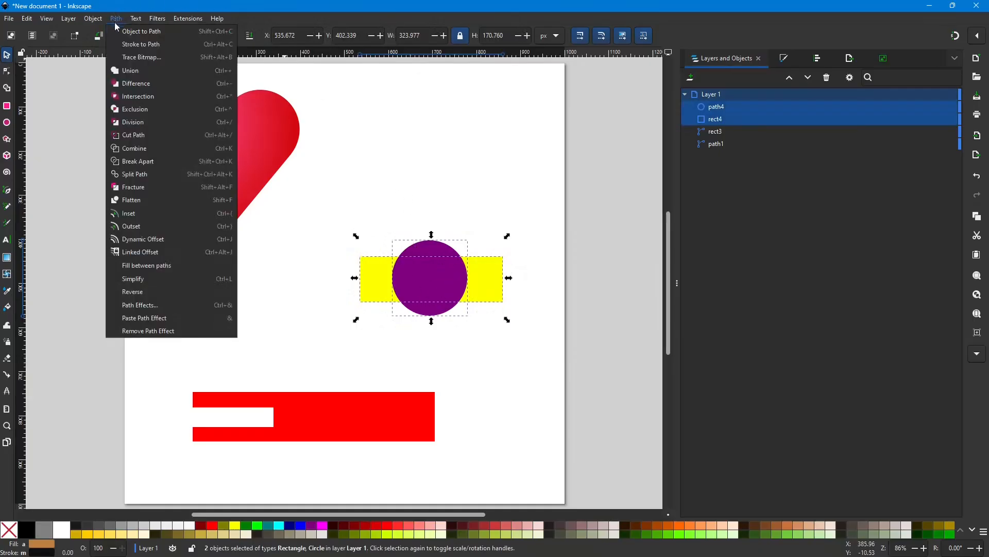
pyautogui.click(128, 135)
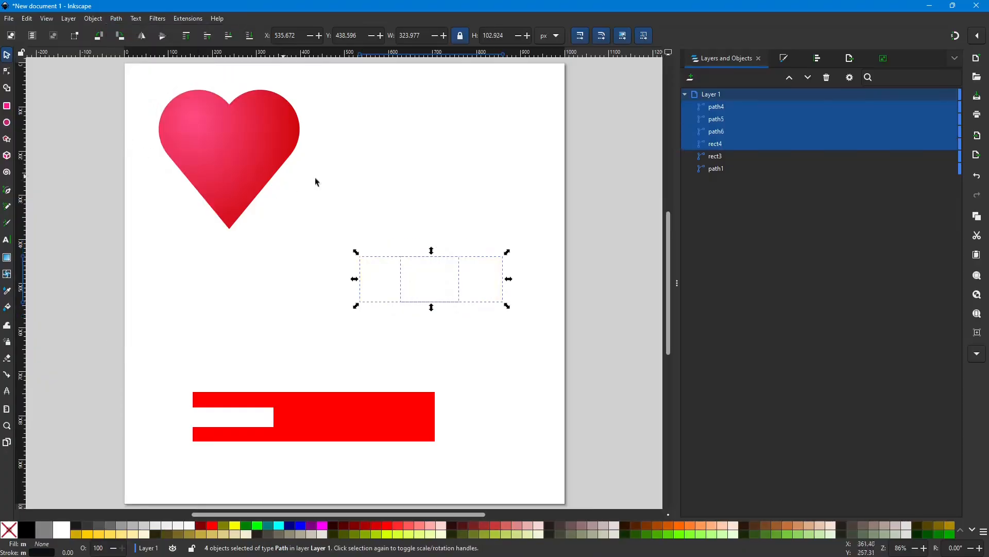
# Deselect the cut pieces and select path4, path5, path6 and rect4 in turn in the objects list to examine each outline.
pyautogui.click(486, 198)
pyautogui.moveTo(376, 214); pyautogui.dragTo(464, 338)
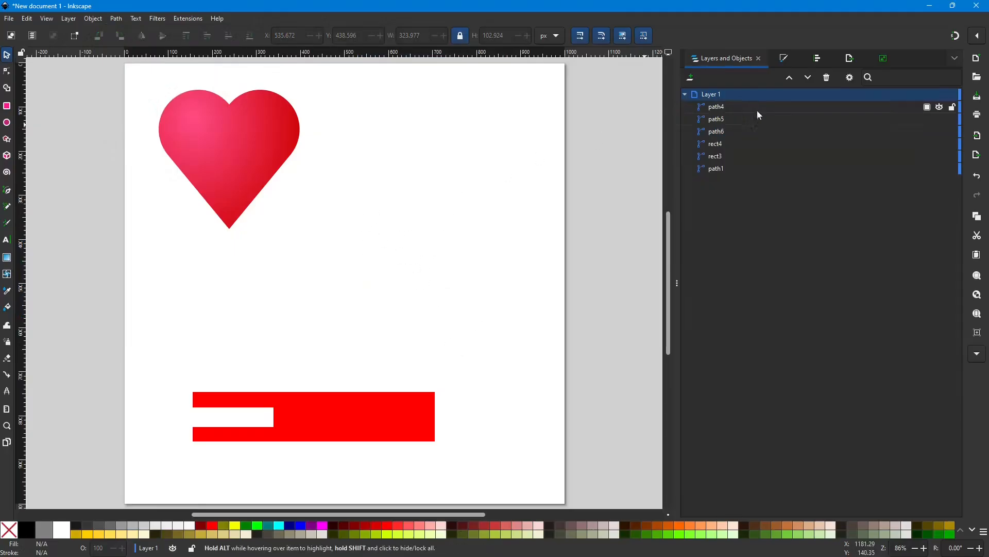
pyautogui.click(736, 107)
pyautogui.click(735, 120)
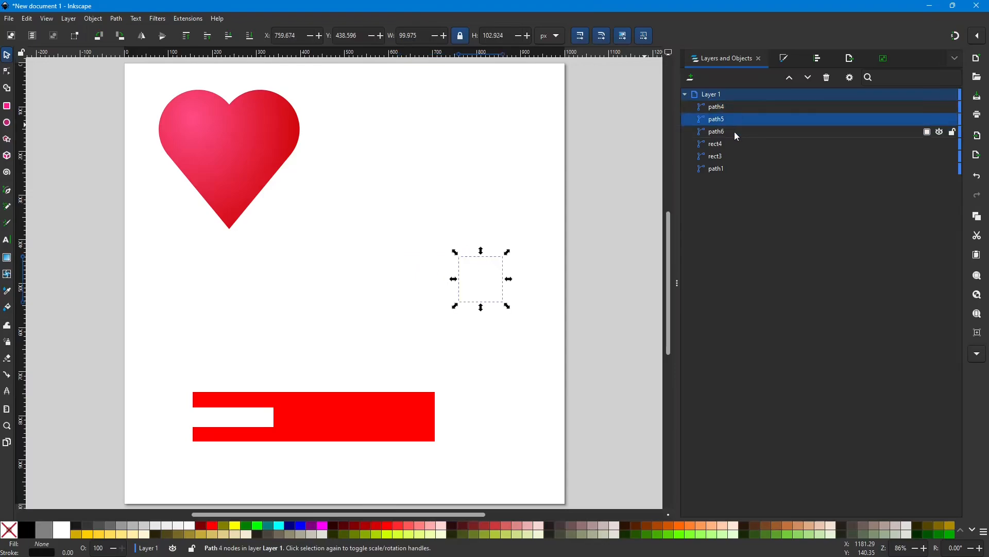
pyautogui.click(736, 133)
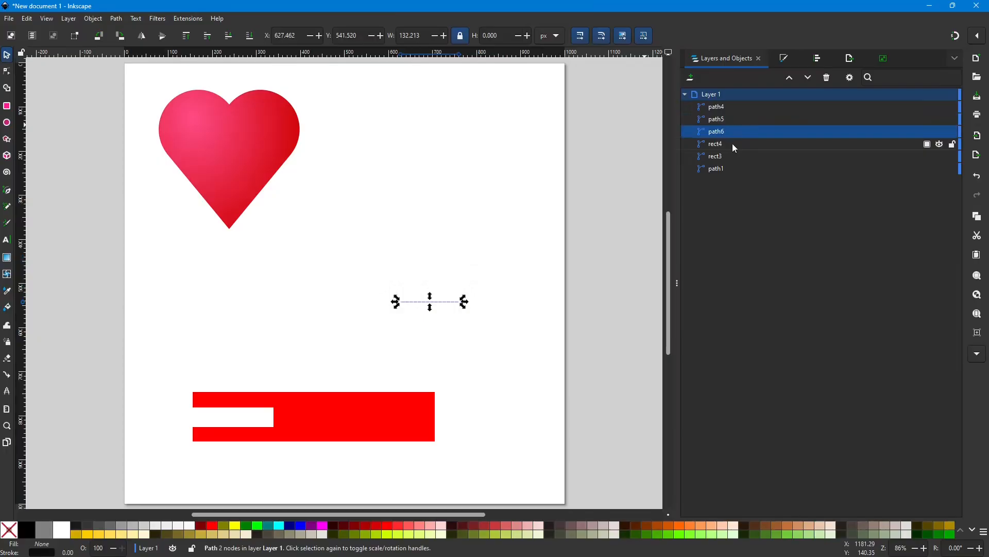
pyautogui.click(733, 144)
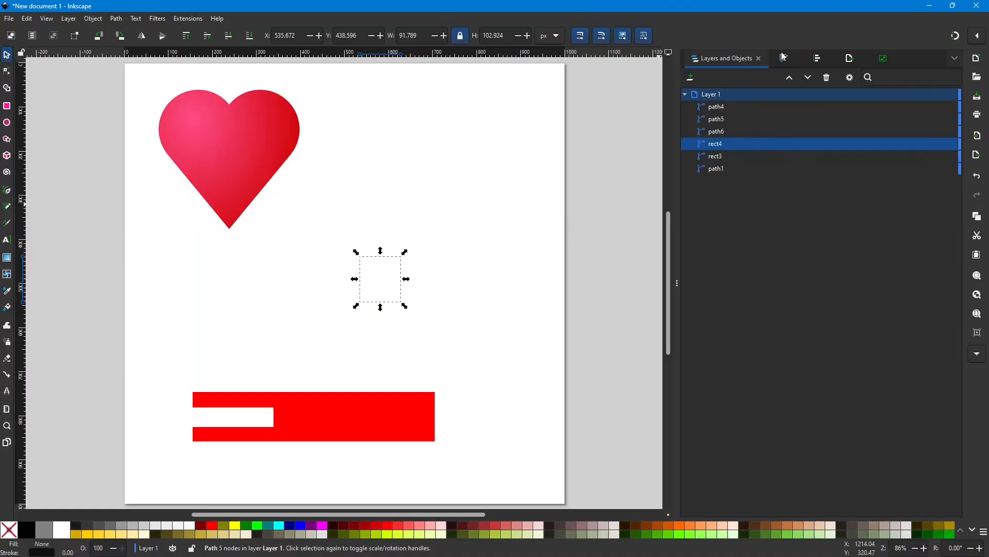
# Raise the stroke width of rect4 to 4.2 px to reveal its outline, and reset the width to 0.
pyautogui.click(817, 58)
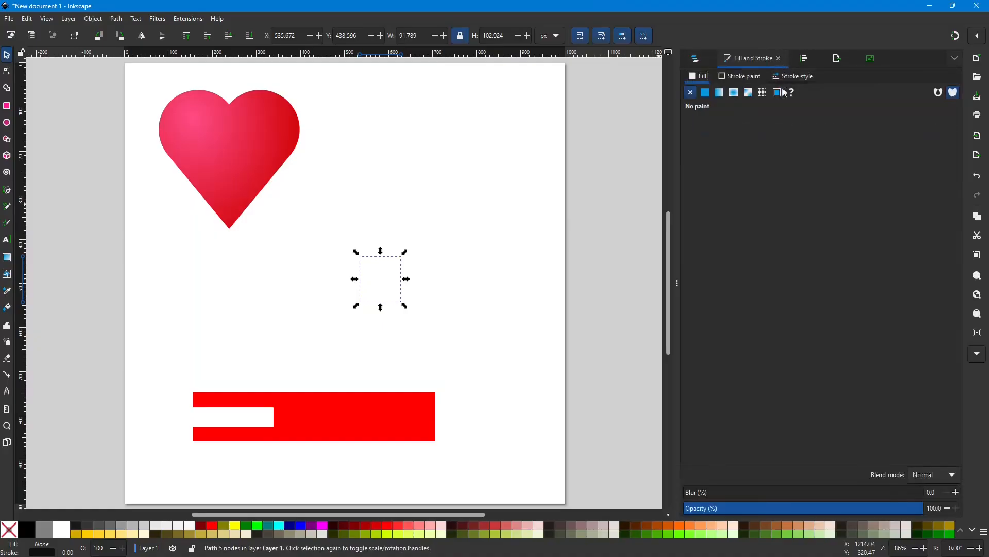
pyautogui.click(794, 77)
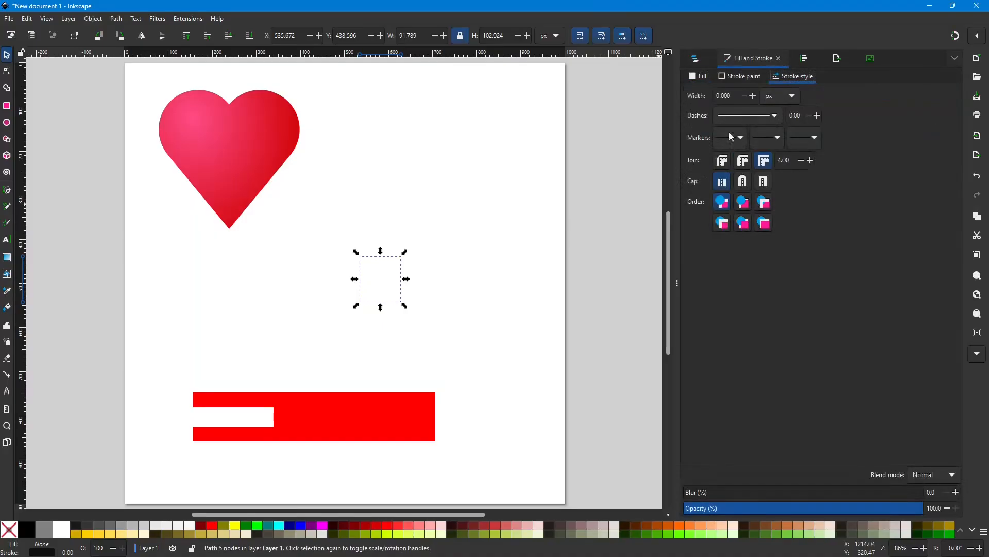
pyautogui.moveTo(753, 96); pyautogui.dragTo(753, 97)
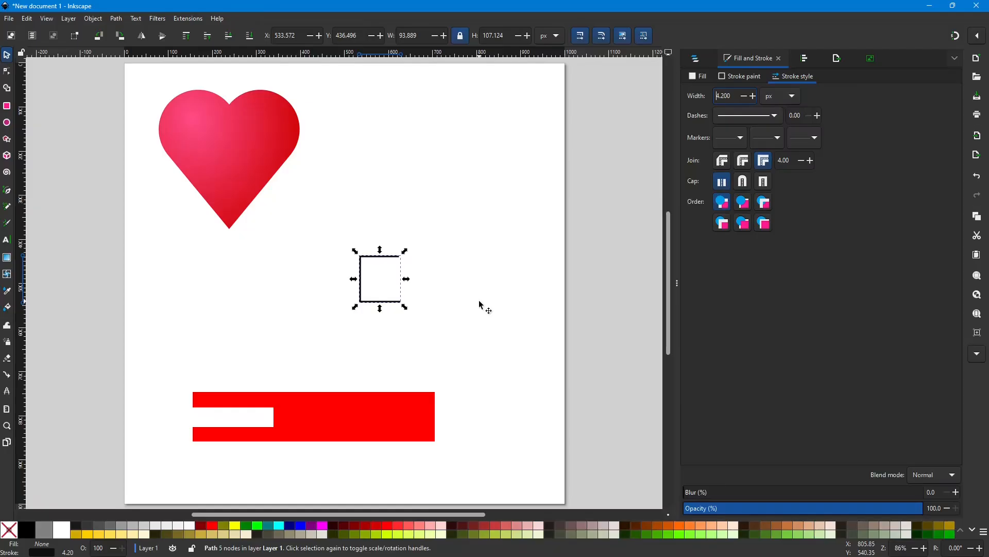
pyautogui.click(744, 96)
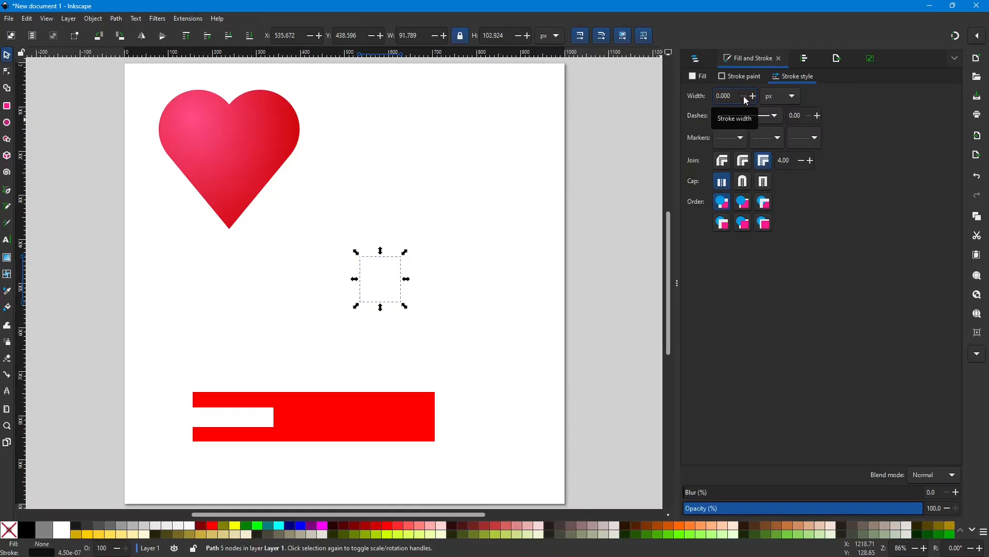
# Undo the stroke, Cut Path and circle movement changes, and move the purple circle back over the middle of the yellow rectangle.
pyautogui.click(591, 183)
pyautogui.hotkey('ctrl', 'z')
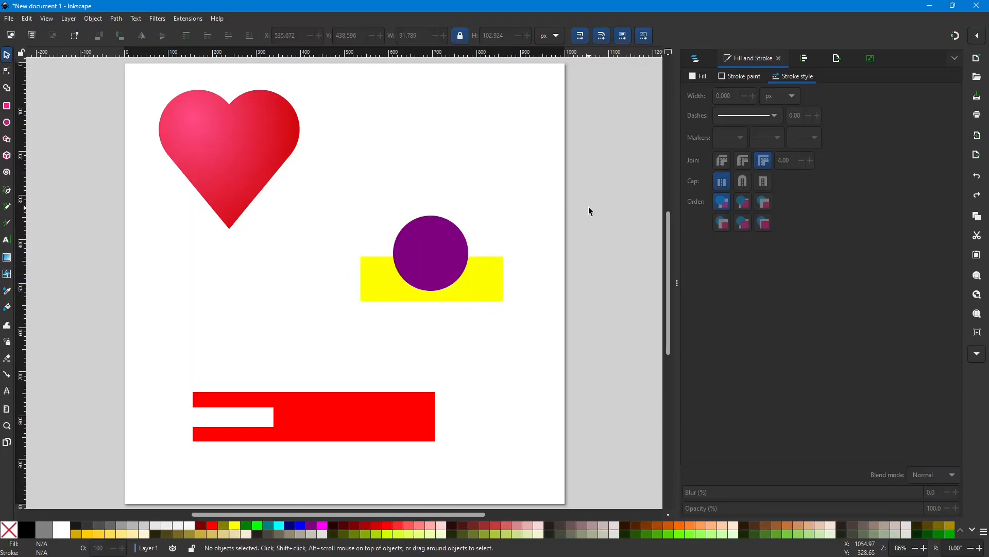
pyautogui.moveTo(431, 266); pyautogui.dragTo(432, 289)
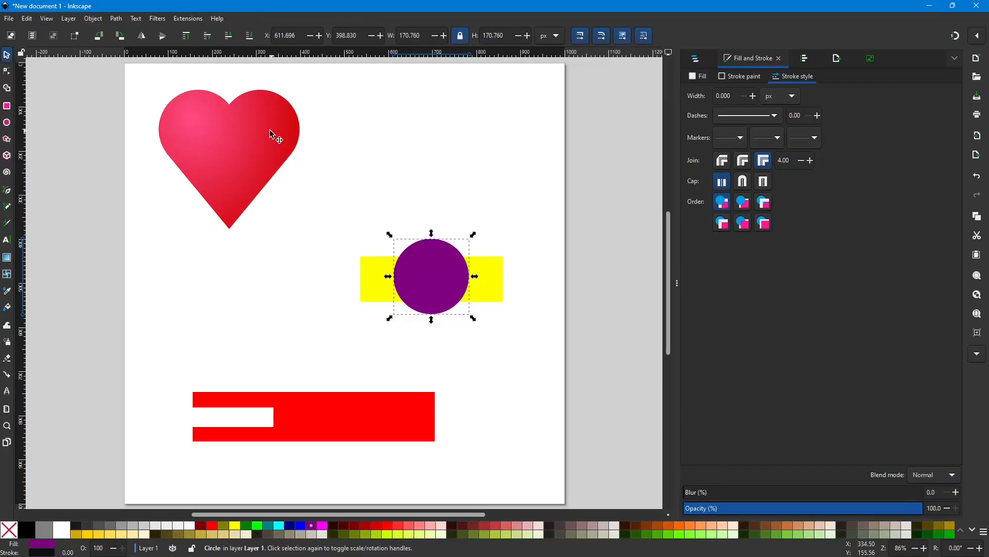
pyautogui.moveTo(335, 204); pyautogui.dragTo(521, 355)
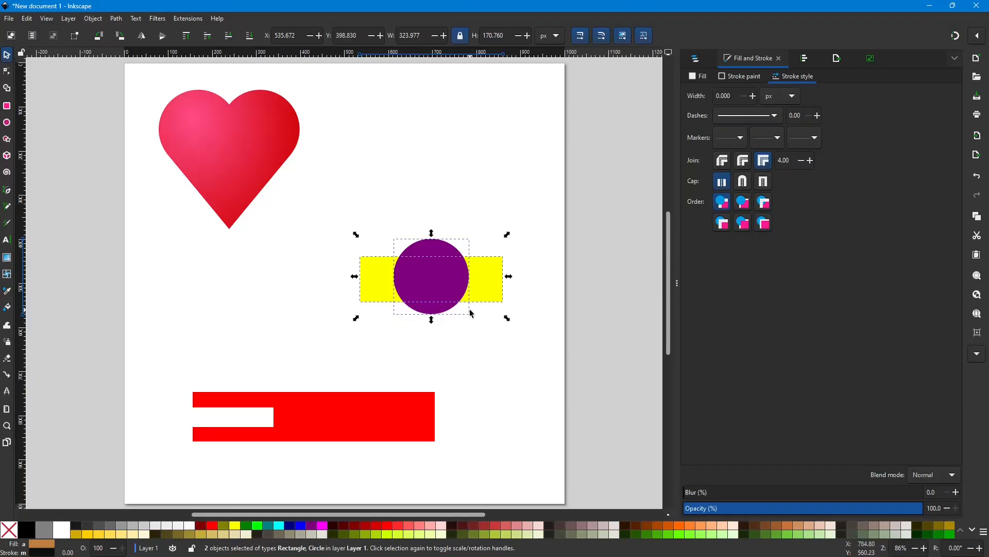
pyautogui.click(460, 177)
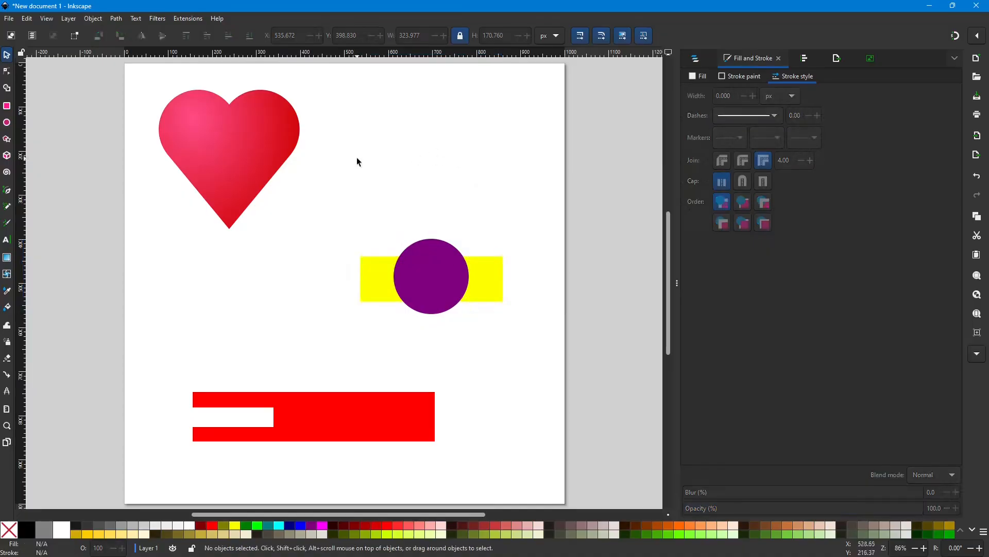
pyautogui.click(116, 18)
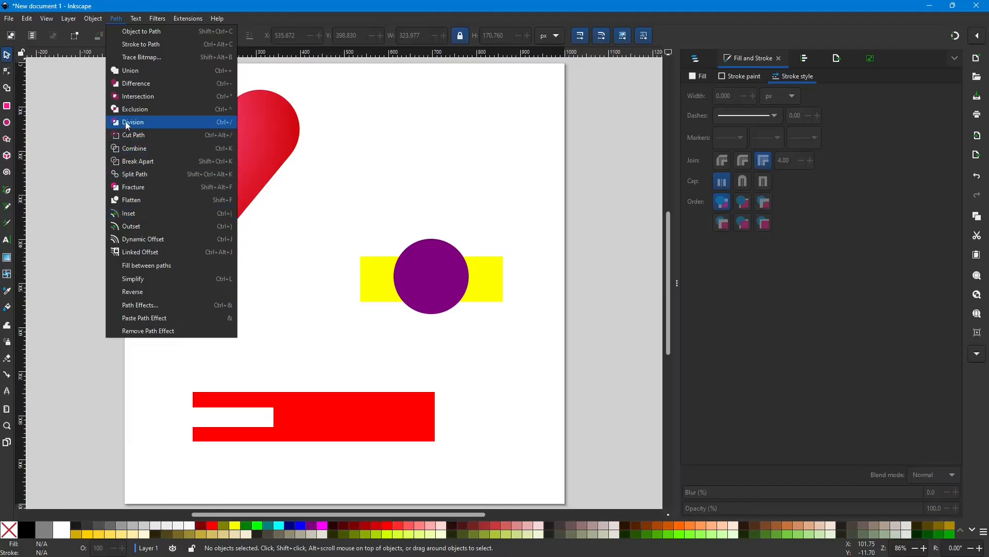
pyautogui.click(470, 101)
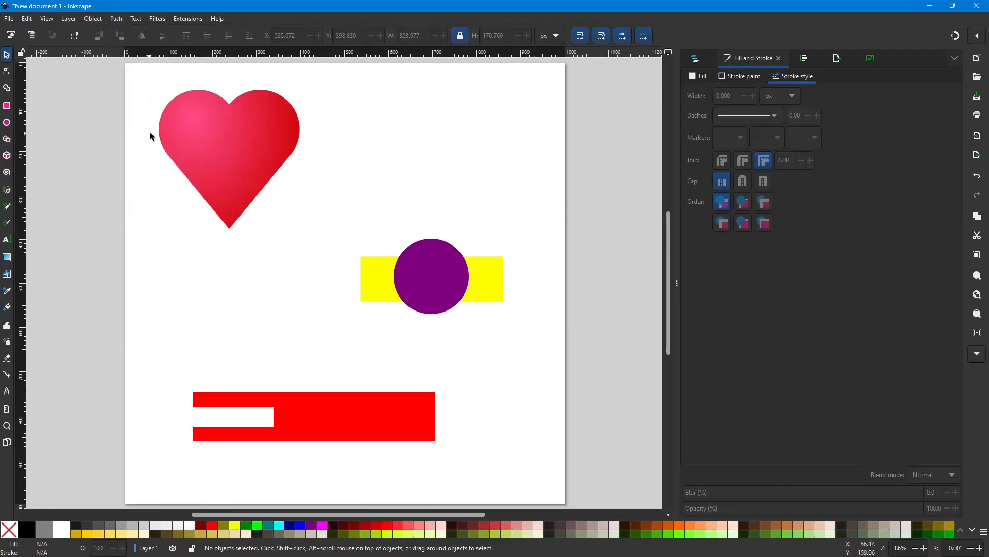
# Delete the purple circle, yellow rectangle and notched red rectangle, and move the heart to about X 288, Y 283 px near the page's centre.
pyautogui.moveTo(319, 204); pyautogui.dragTo(526, 373)
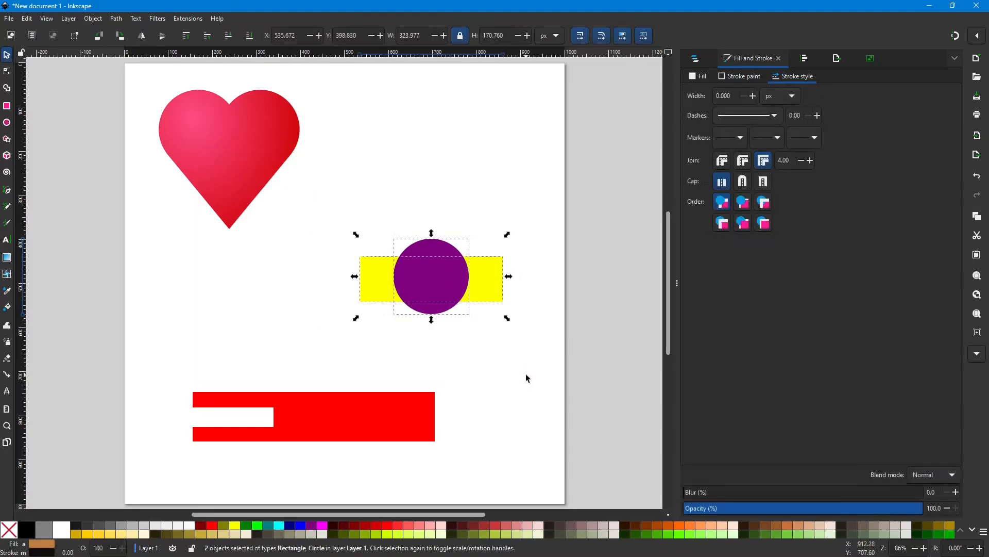
pyautogui.press('Delete')
pyautogui.moveTo(143, 338); pyautogui.dragTo(576, 457)
pyautogui.press('Delete')
pyautogui.moveTo(211, 159); pyautogui.dragTo(304, 258)
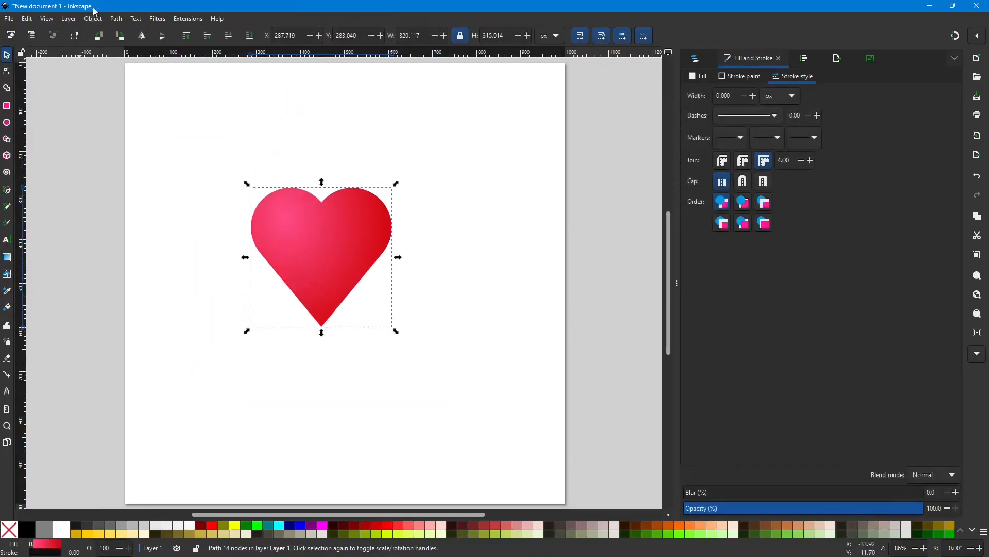
pyautogui.click(116, 19)
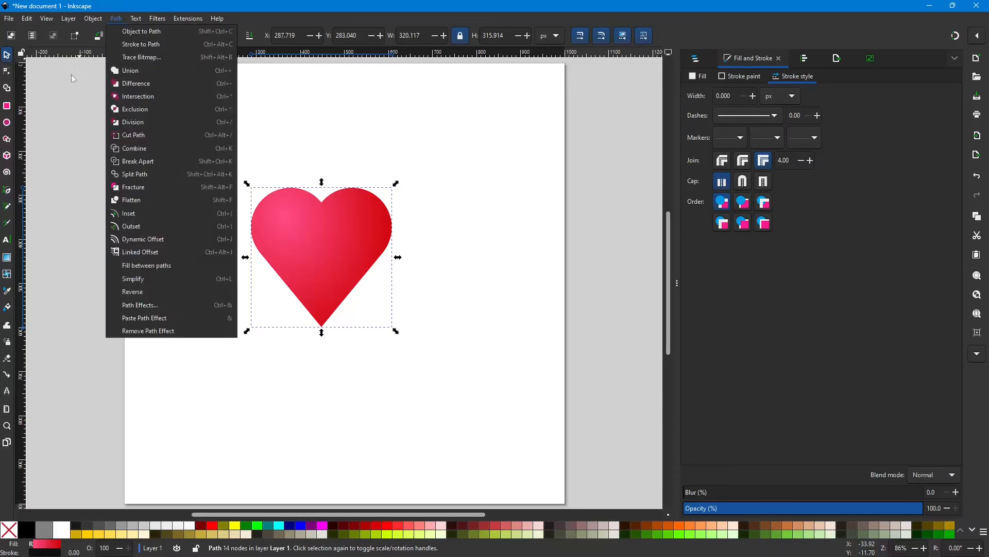
pyautogui.click(63, 117)
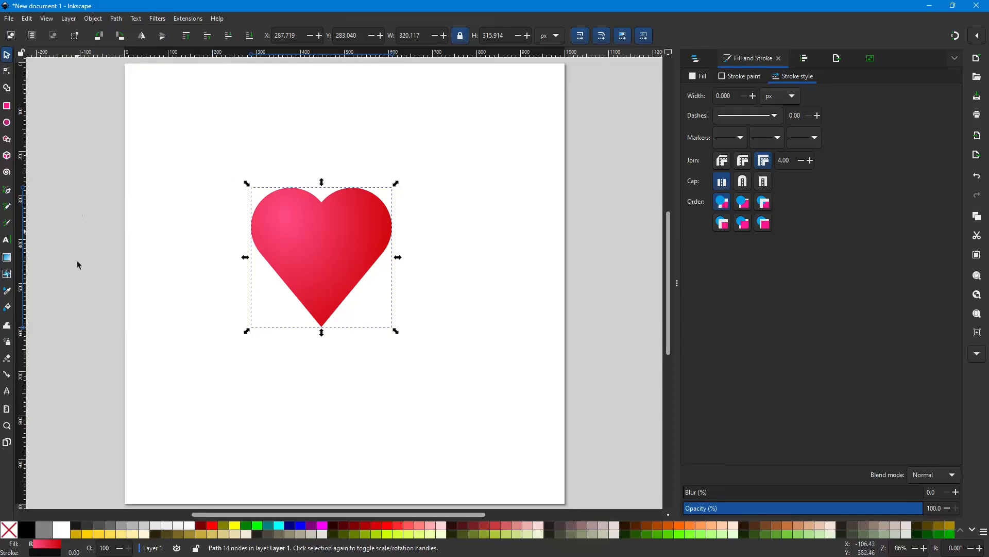